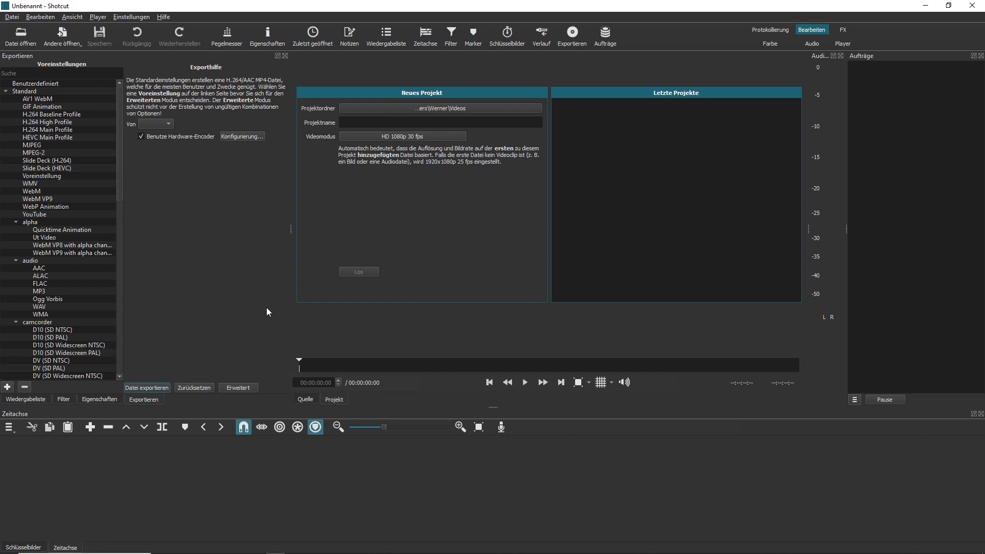
Step: Check the installed Shotcut version in the program's about information
click(167, 16)
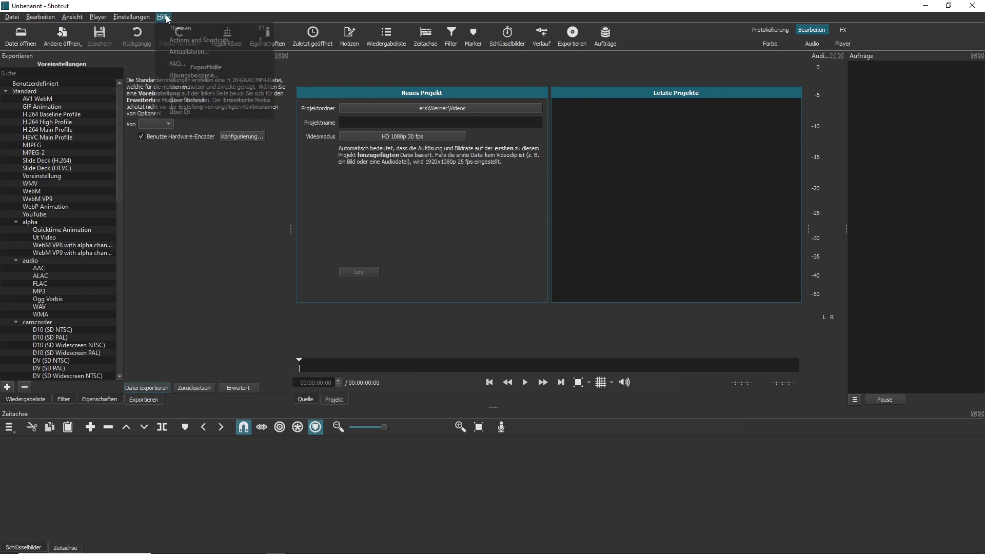
click(204, 100)
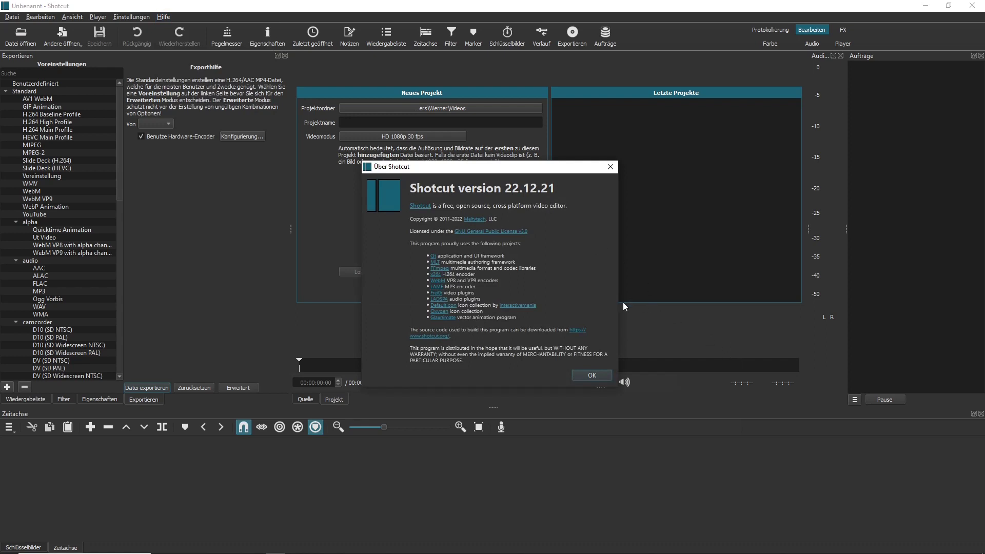
click(591, 375)
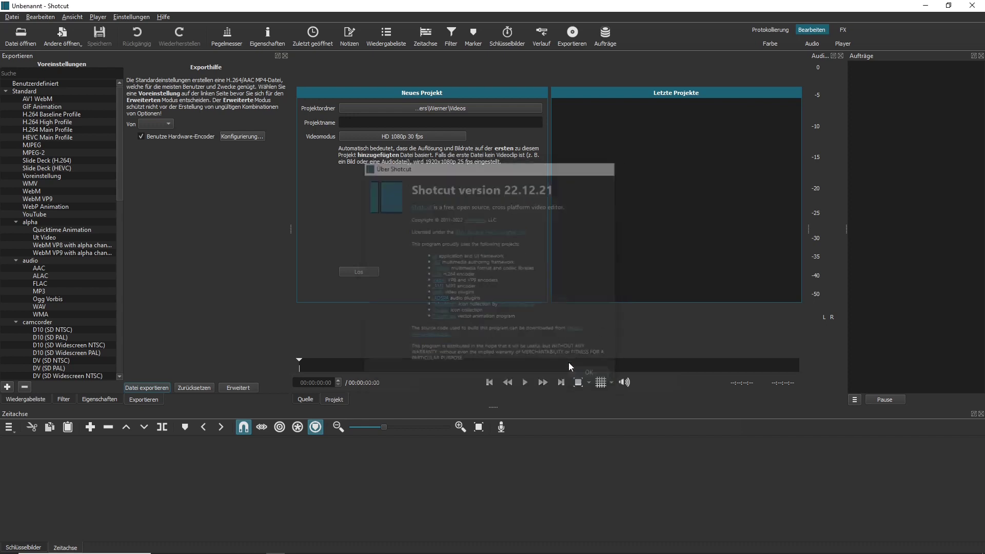
Step: Create a new project named Tutorial
click(356, 121)
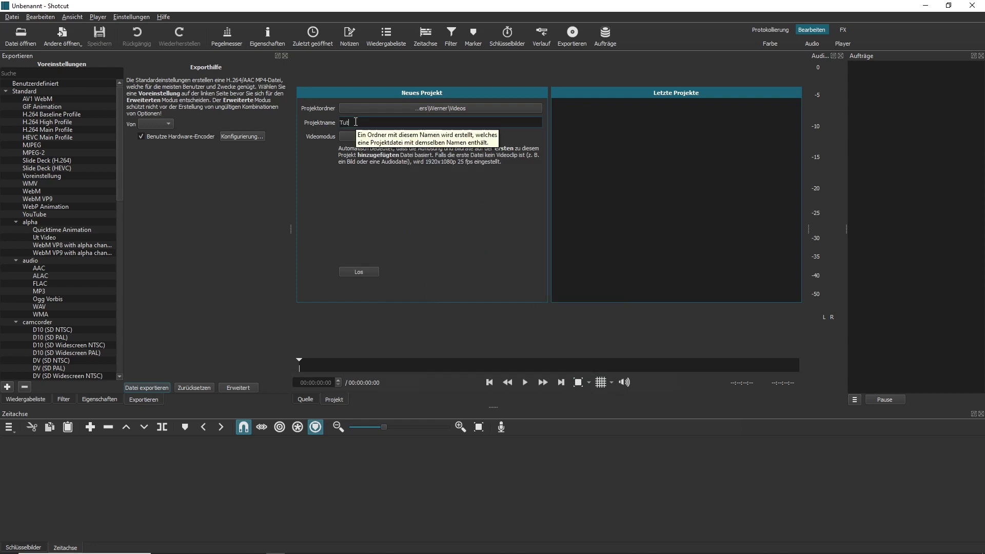
text(Tutorial)
click(358, 273)
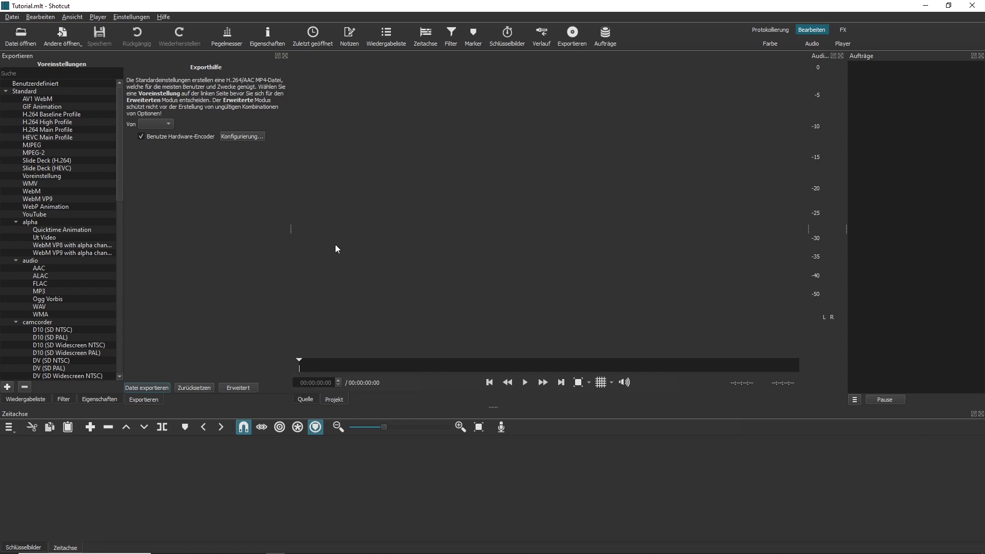
Step: Generate a solid colour clip in blue-violet #5555ff
click(63, 35)
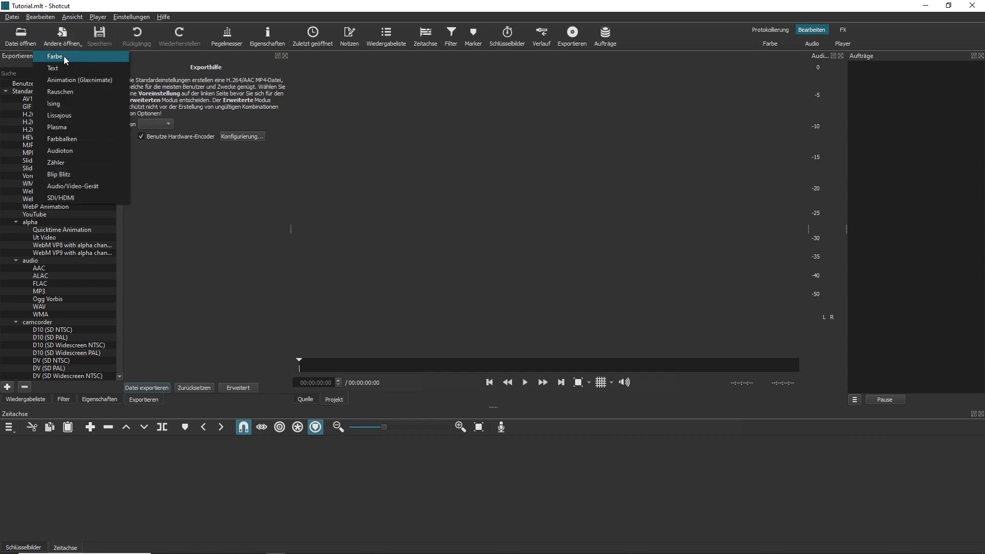
click(63, 56)
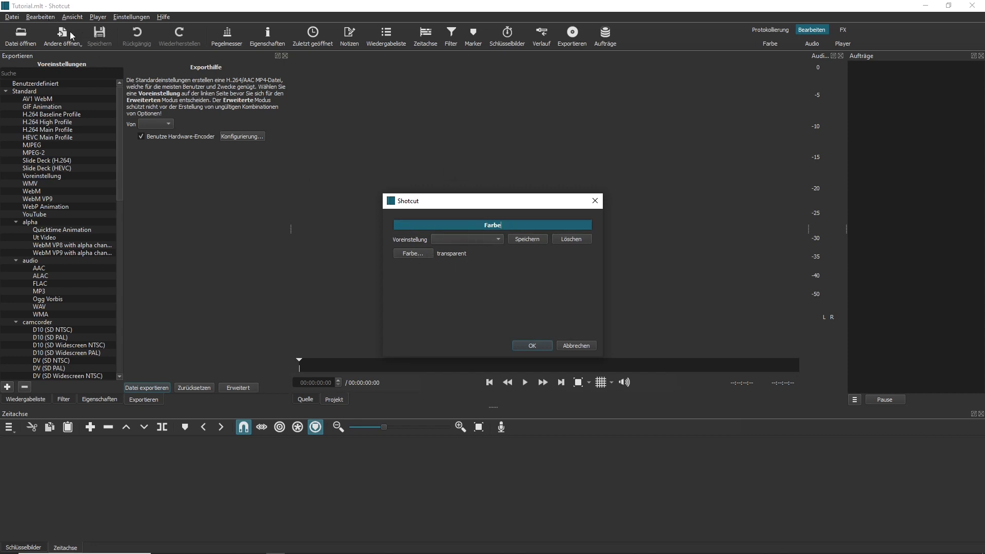
click(414, 253)
click(401, 251)
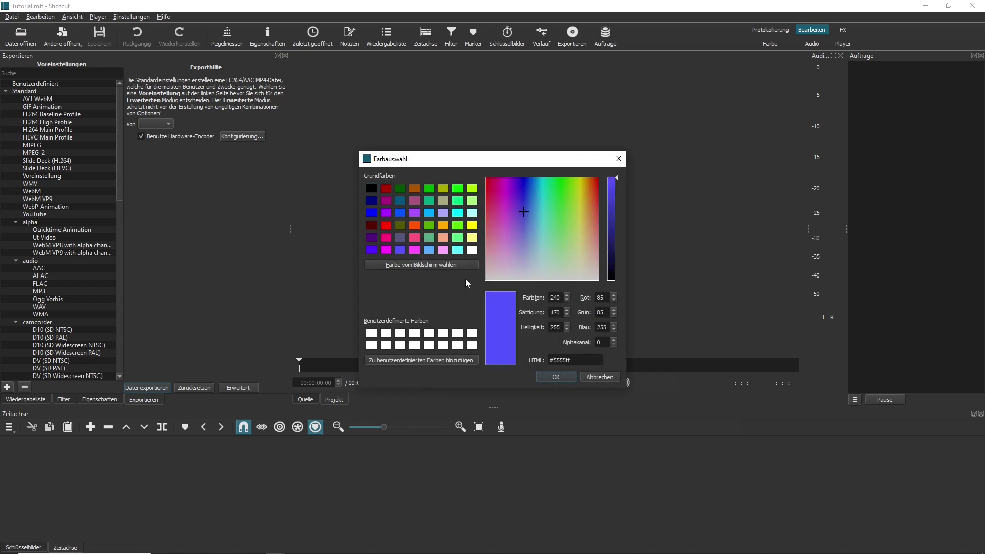
click(553, 378)
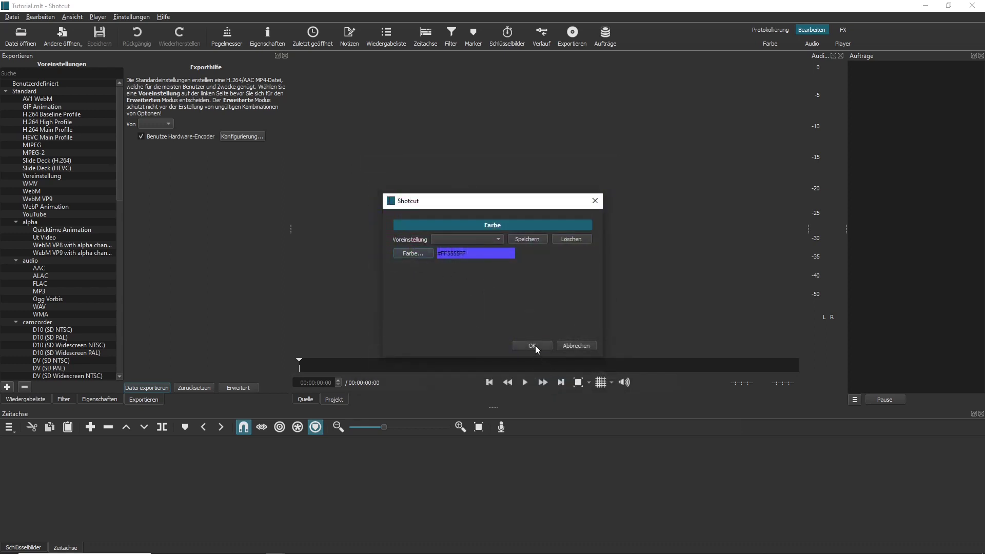
click(532, 345)
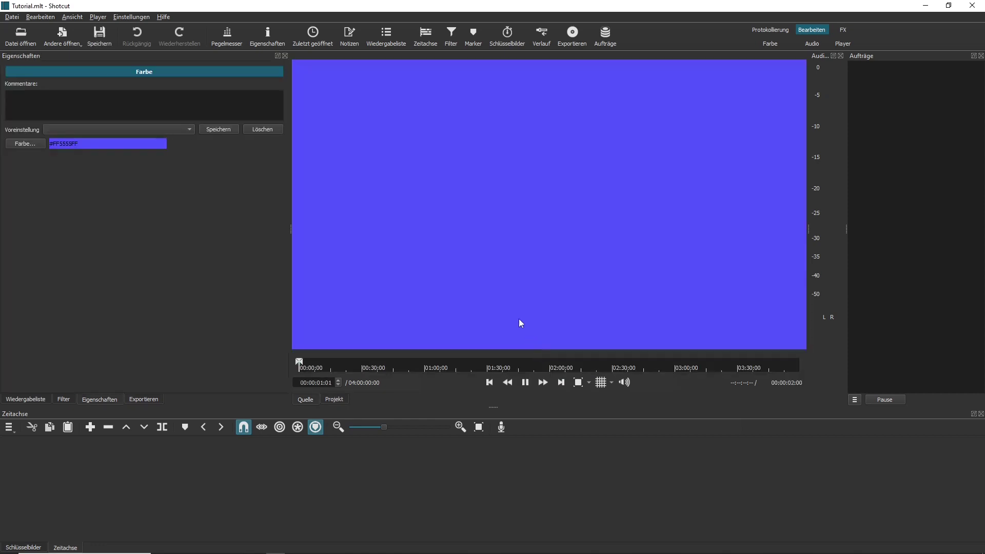
Step: Add the blue-violet colour clip to the playlist and append it to the timeline
click(46, 398)
drag(419, 237, 183, 214)
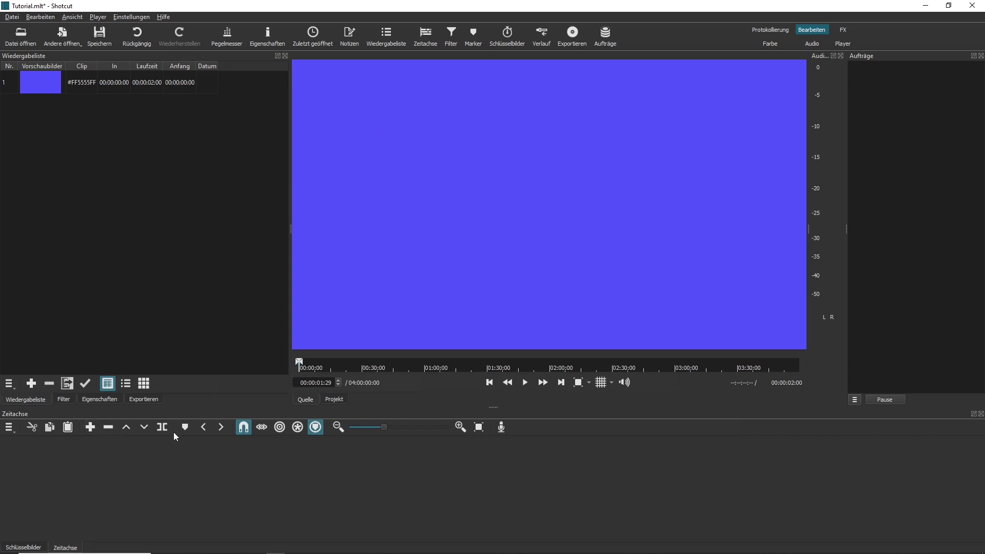
click(91, 427)
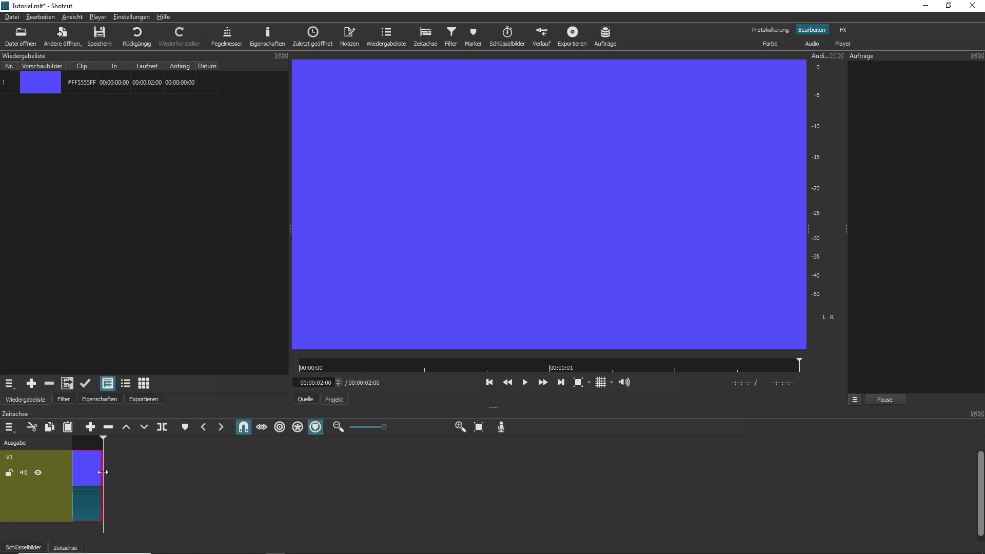
Step: Extend the end of the colour clip on V1 to about 21 seconds and preview it
drag(102, 473, 404, 474)
click(525, 383)
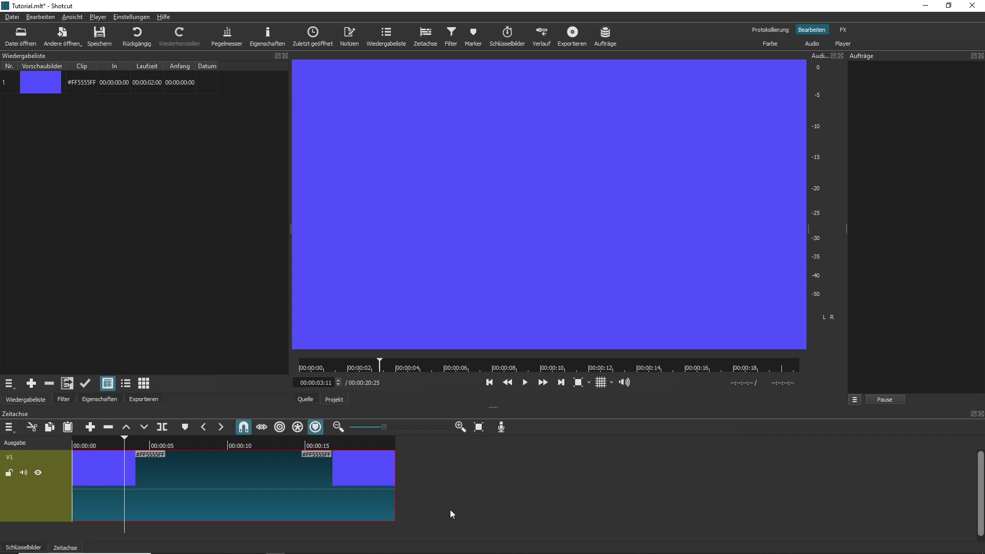
Step: Add a second video track above V1 using the track operations
right_click(57, 503)
mouse_move(110, 441)
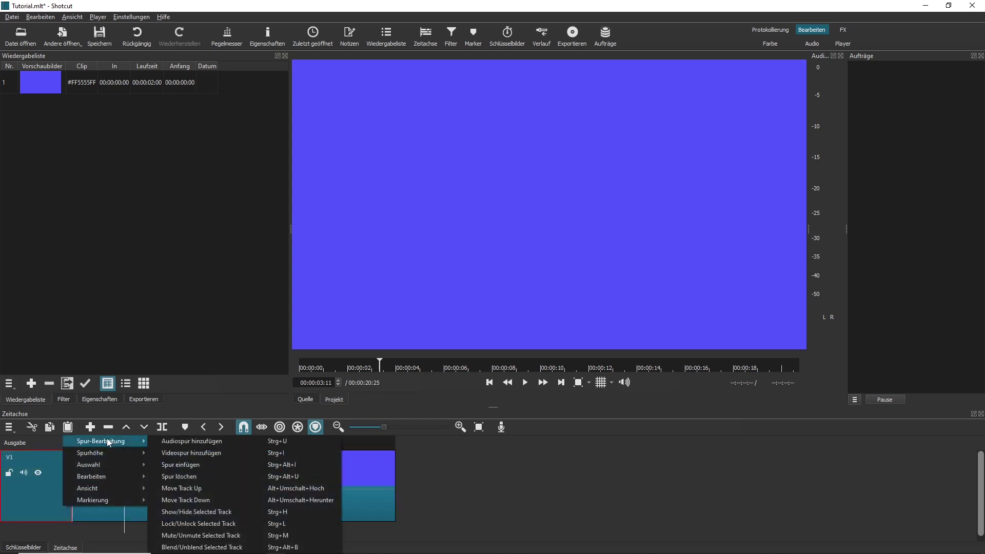
click(33, 505)
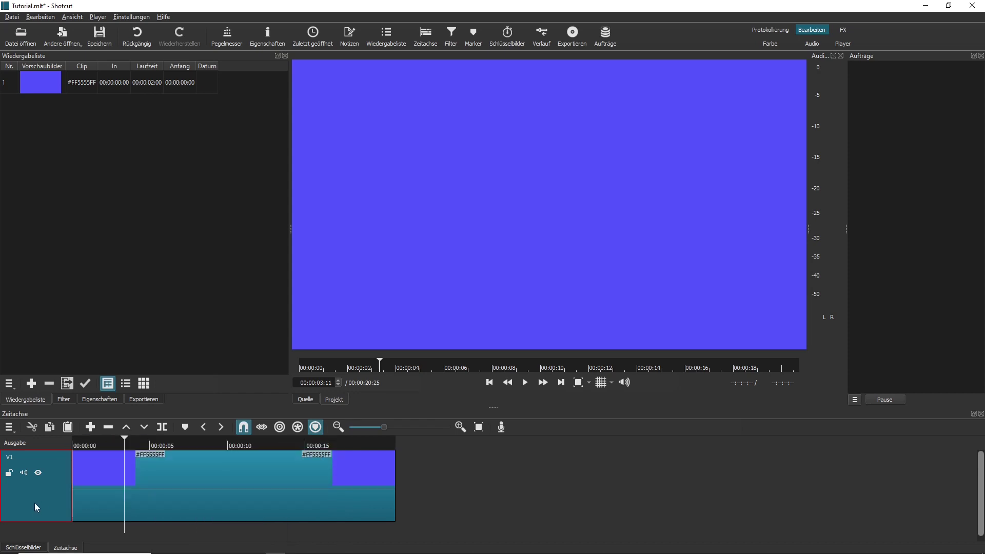
right_click(35, 503)
mouse_move(76, 438)
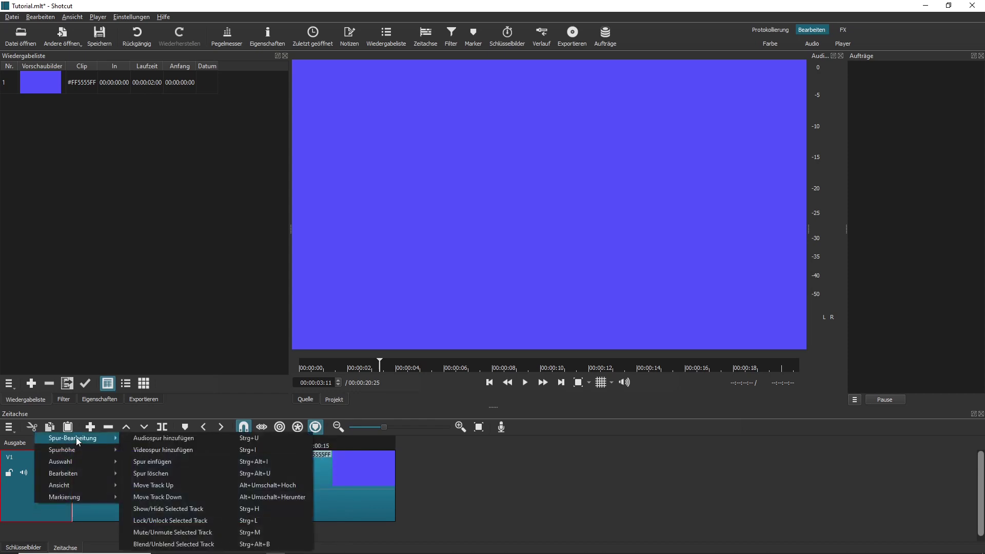
click(168, 450)
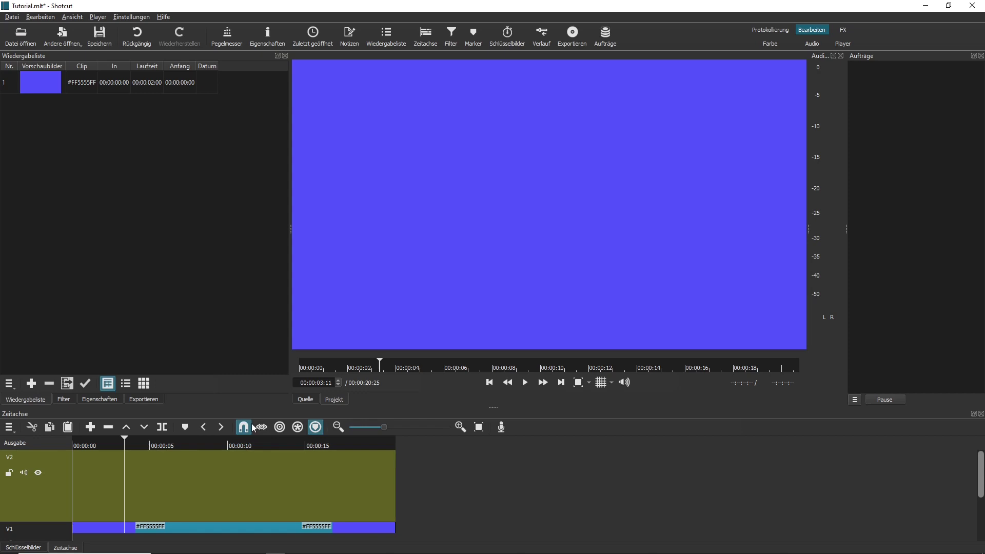
Step: Generate a text clip reading "Willkommen" on a transparent background
click(61, 35)
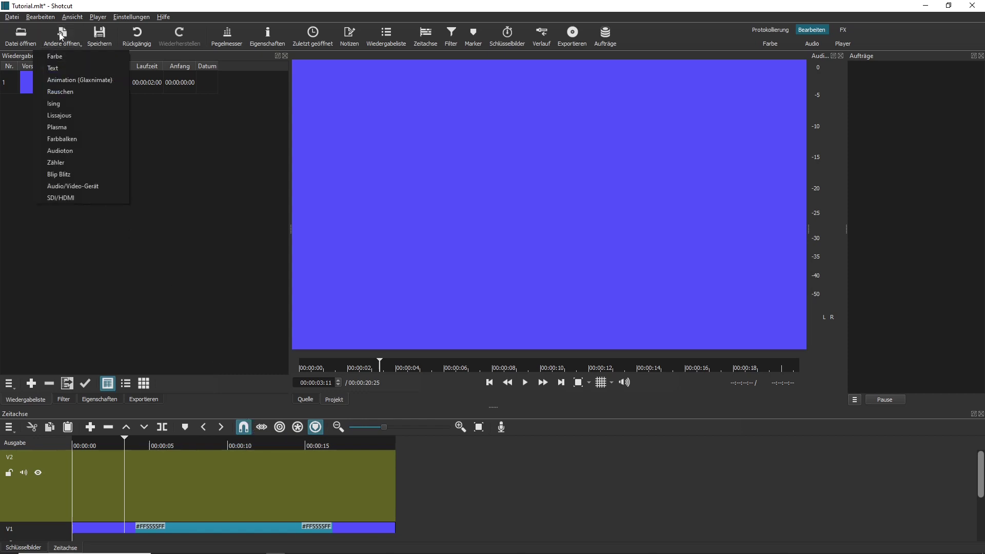
click(54, 67)
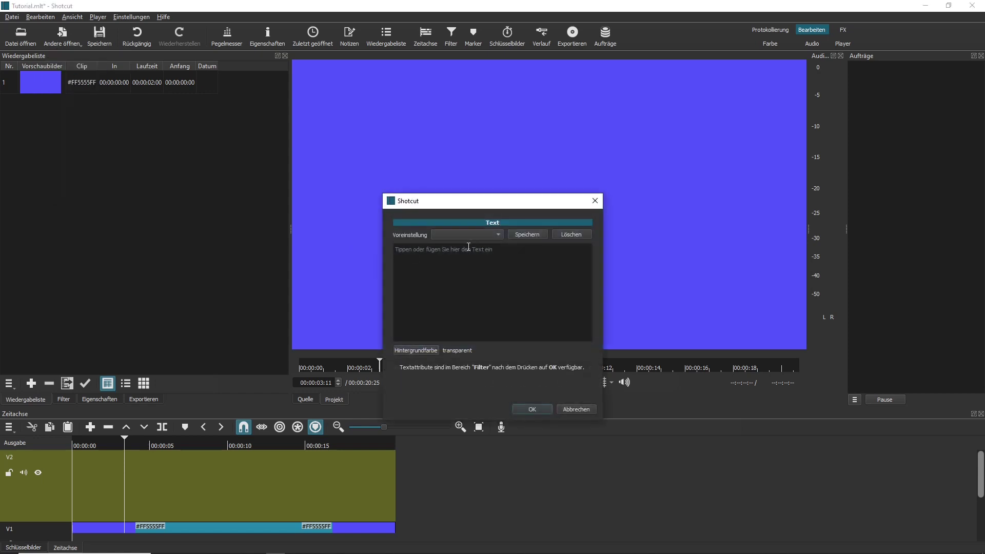
text(Willkommen)
click(533, 409)
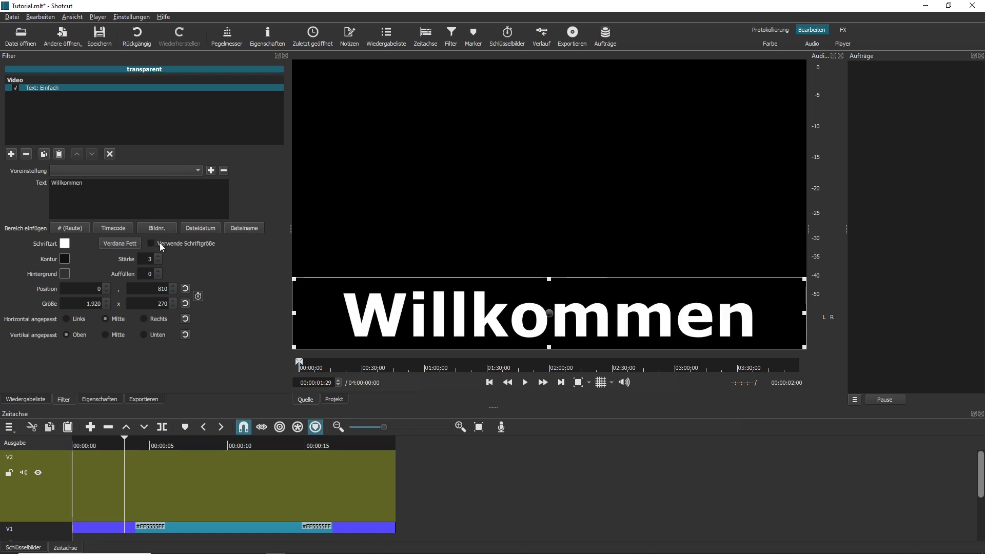
Step: Enable the fixed font size for the Willkommen text and set its outline thickness to 0
click(148, 246)
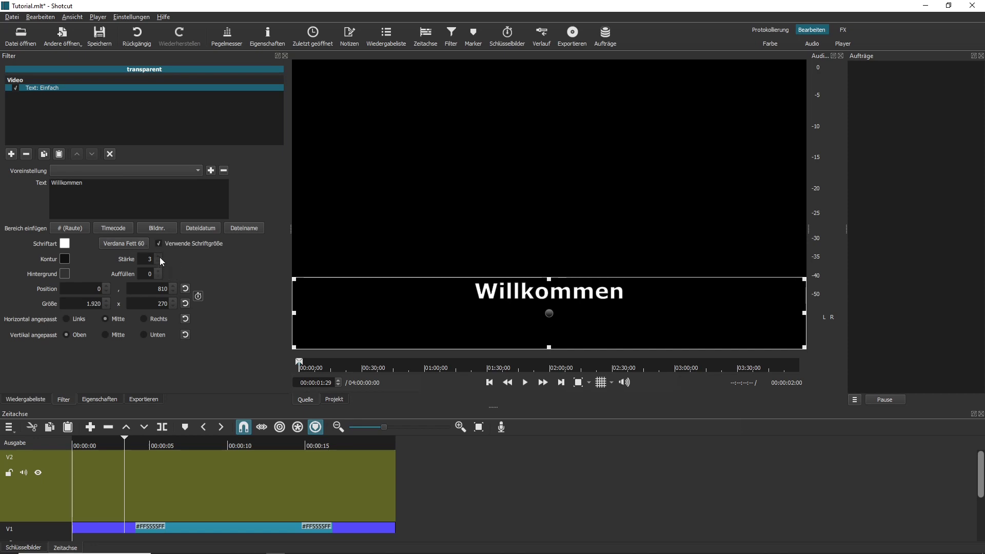
click(160, 258)
click(158, 260)
scroll(158, 257, up, 4)
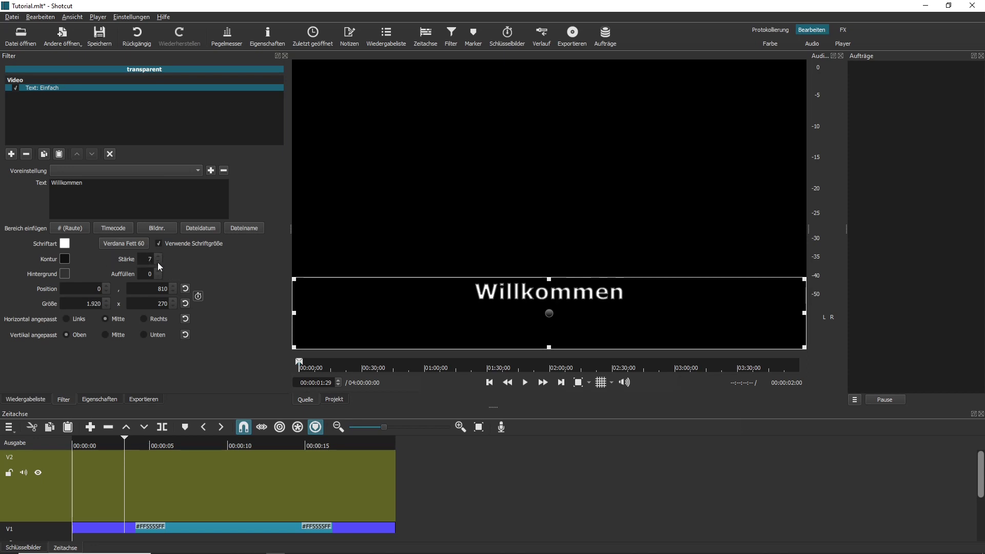
scroll(157, 257, up, 3)
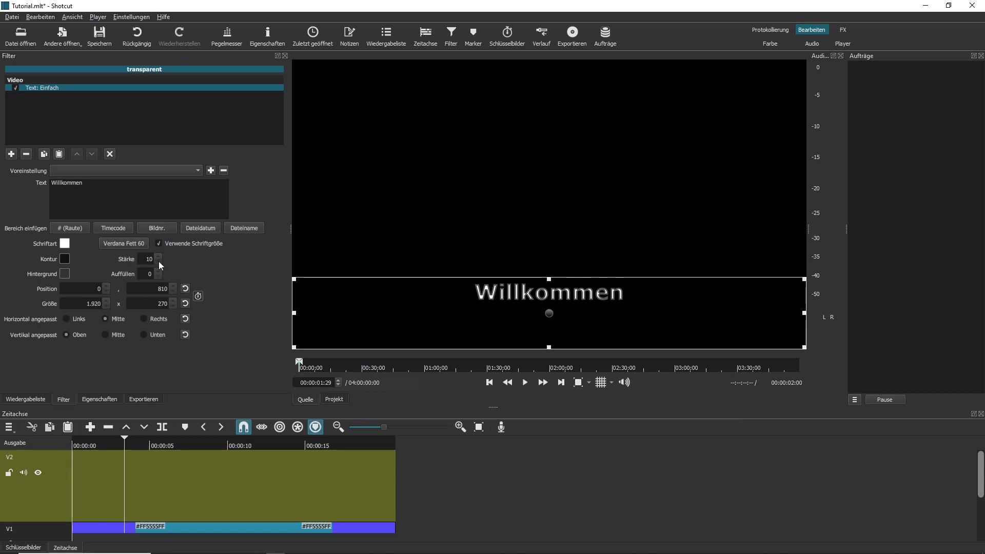
scroll(159, 261, down, 10)
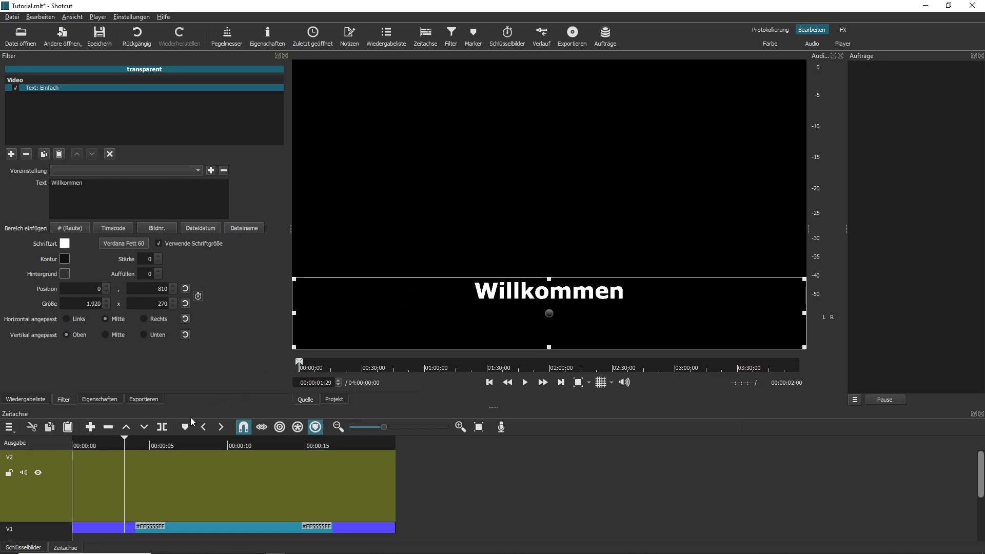
Step: Put the Willkommen text clip on V2, starting at about 6 seconds and lasting about 6 seconds
click(90, 428)
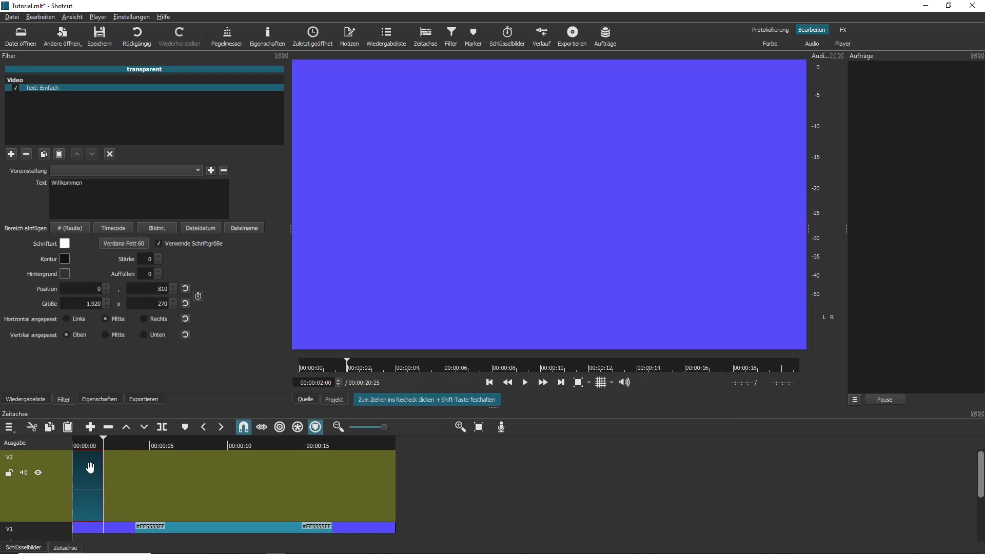
drag(87, 463, 277, 485)
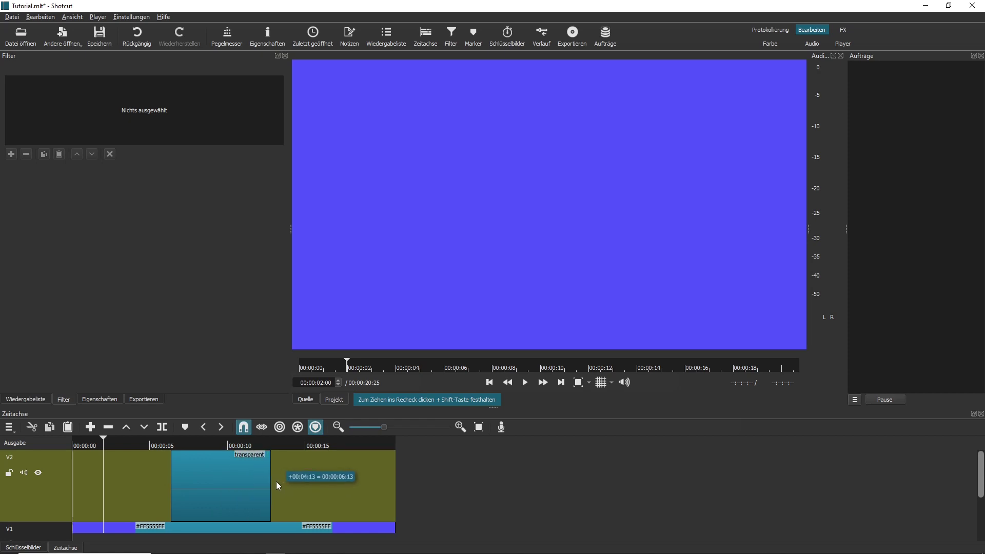
drag(276, 481, 272, 481)
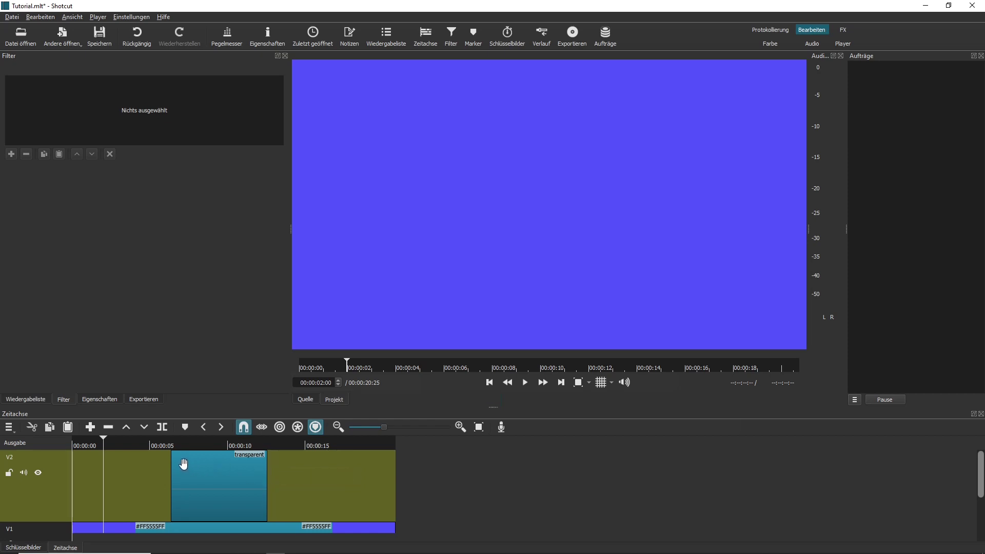
Step: Centre the Willkommen text in the frame, with vertical alignment Mitte and its text box at about position -4, 450
click(192, 442)
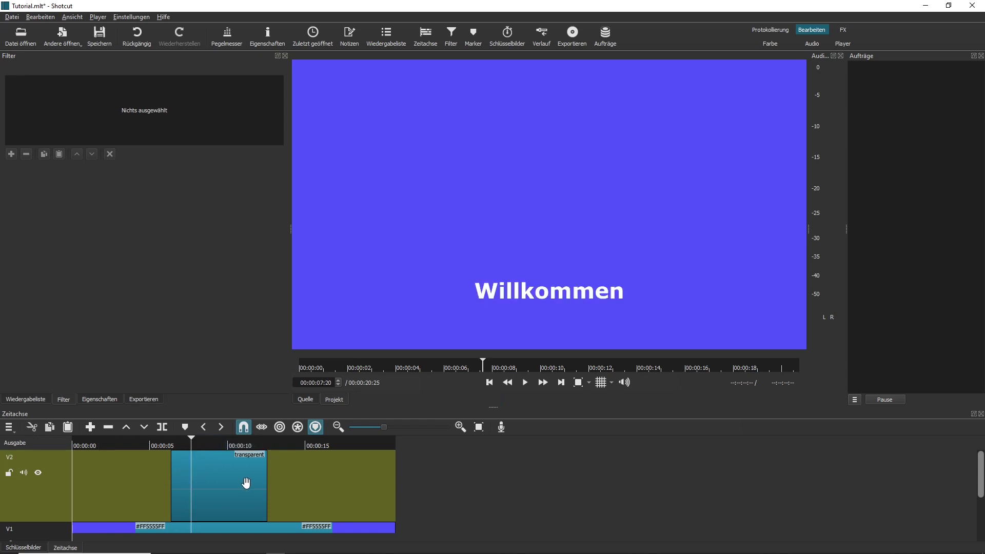
click(221, 481)
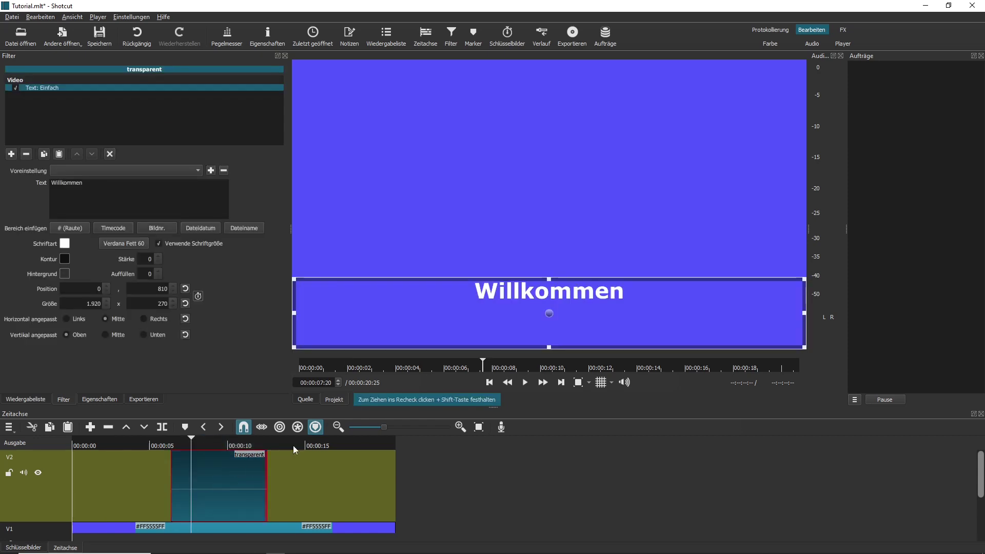
drag(551, 314, 554, 230)
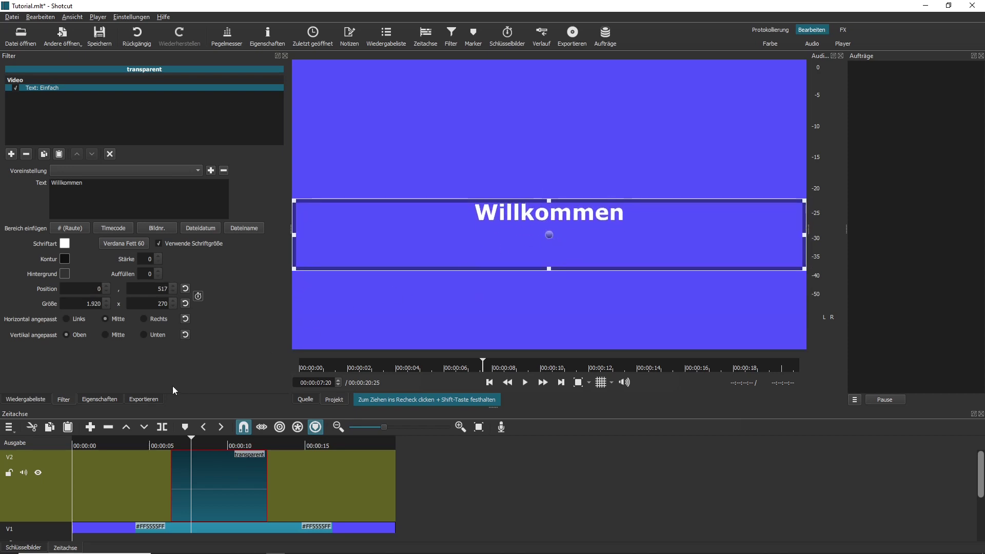
click(107, 334)
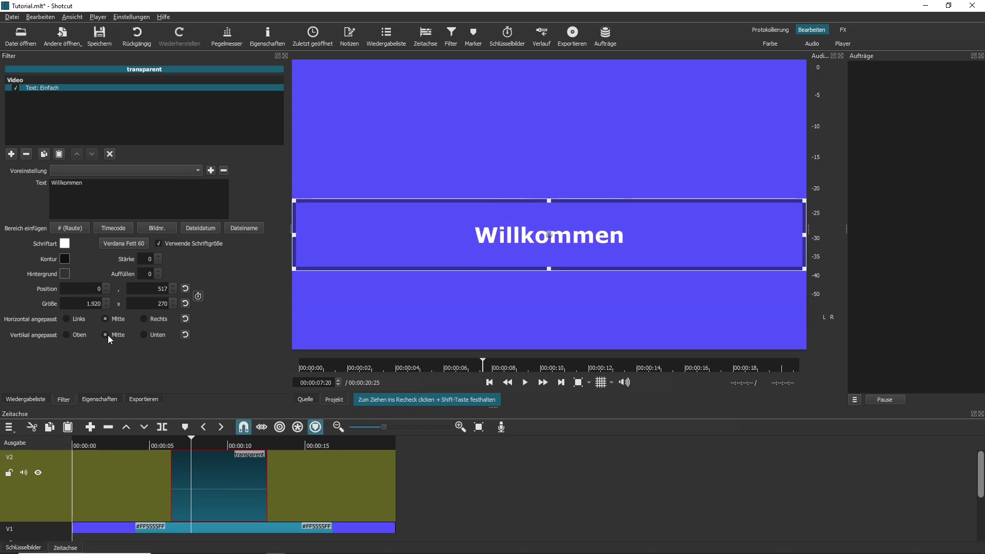
drag(549, 233, 550, 208)
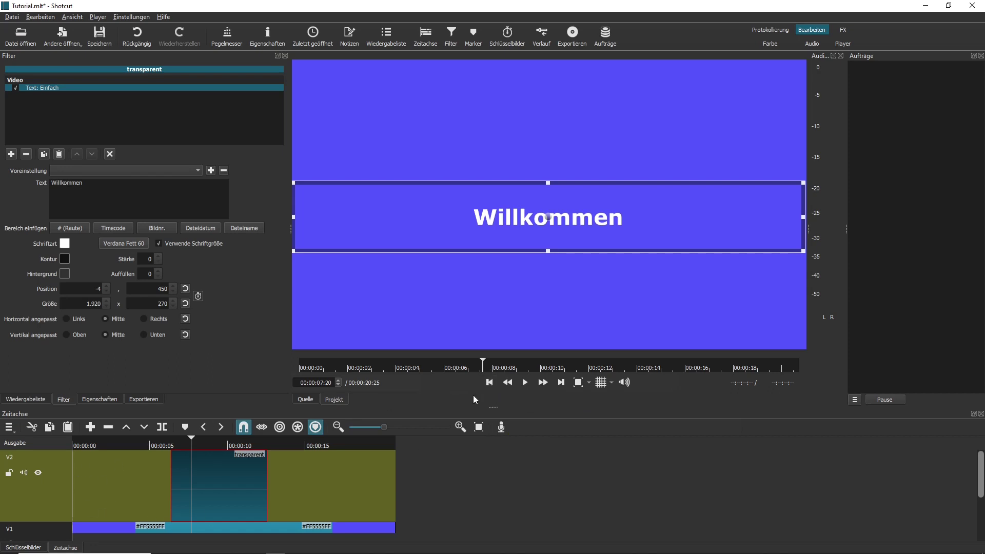
Step: Play the timeline from shortly before the Willkommen clip to preview how the title appears over the background
click(490, 385)
click(144, 444)
click(525, 382)
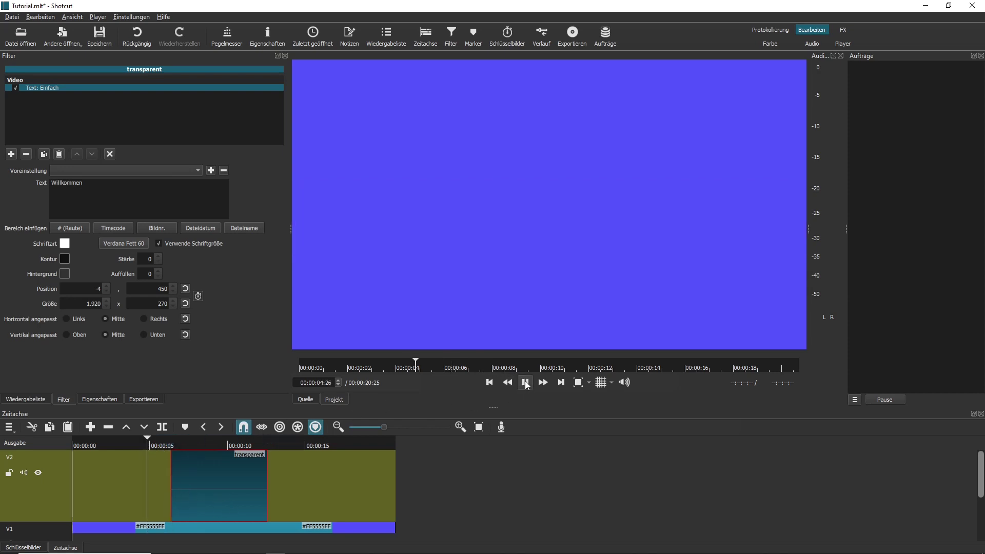
click(526, 383)
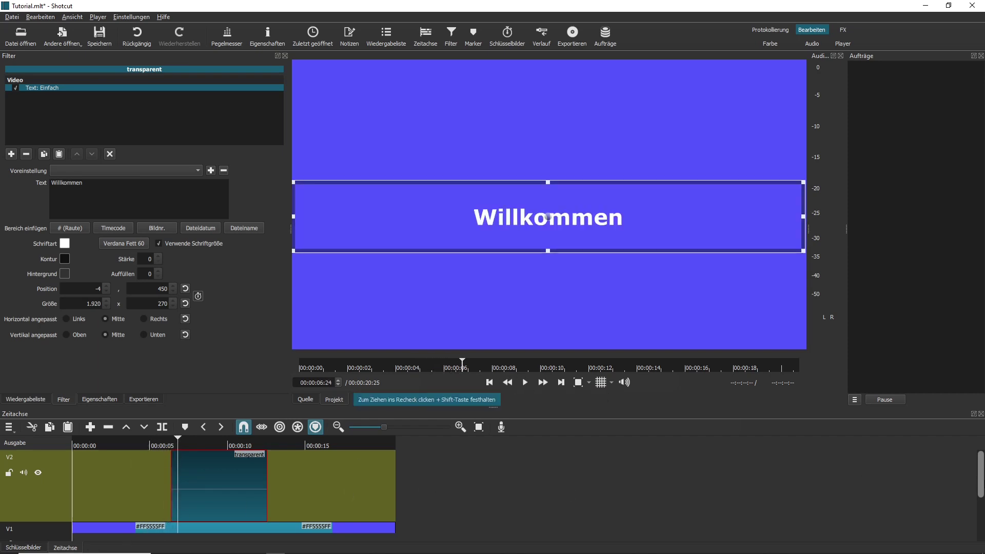
scroll(980, 477, down, 2)
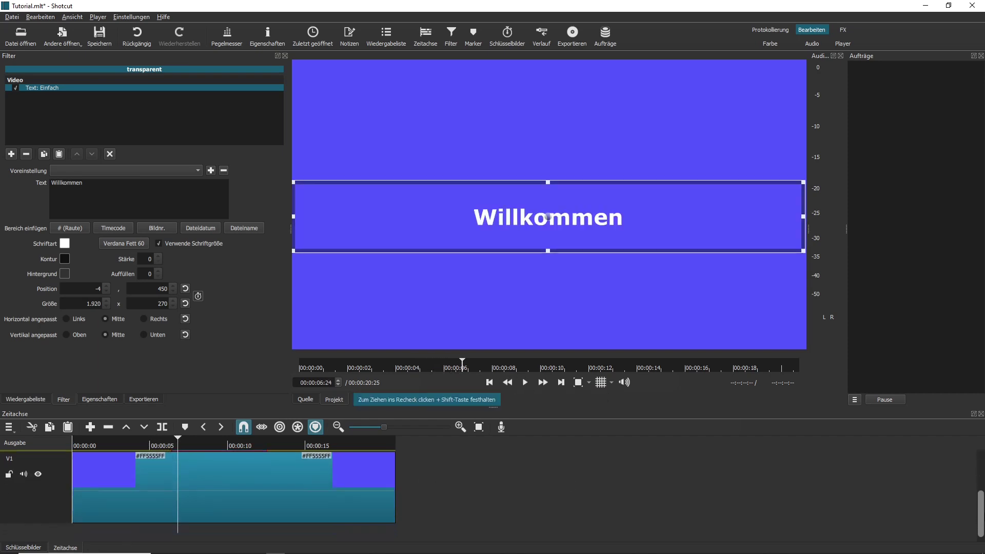
Step: Play the Willkommen title from about 6 seconds to see how abruptly it appears over the V1 background
click(66, 517)
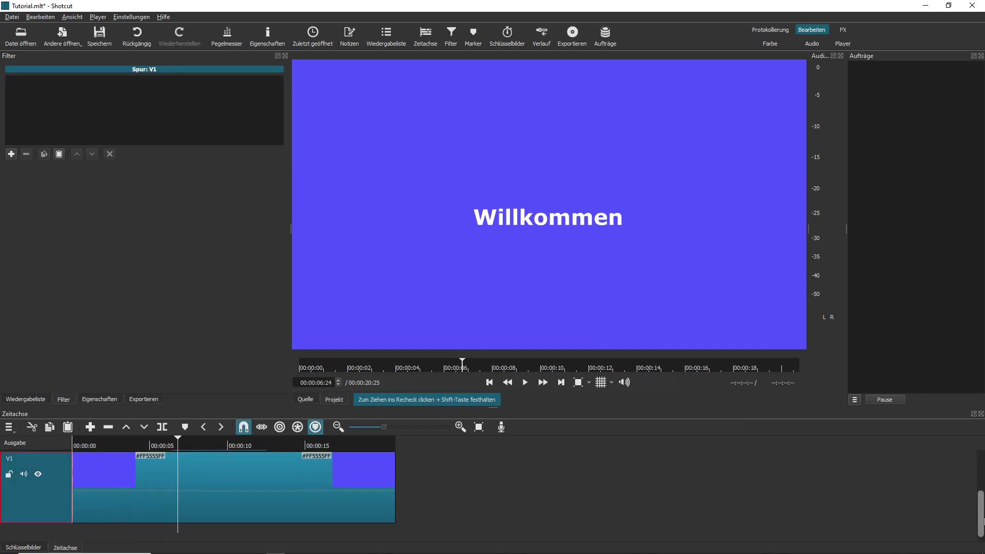
scroll(981, 519, up, 2)
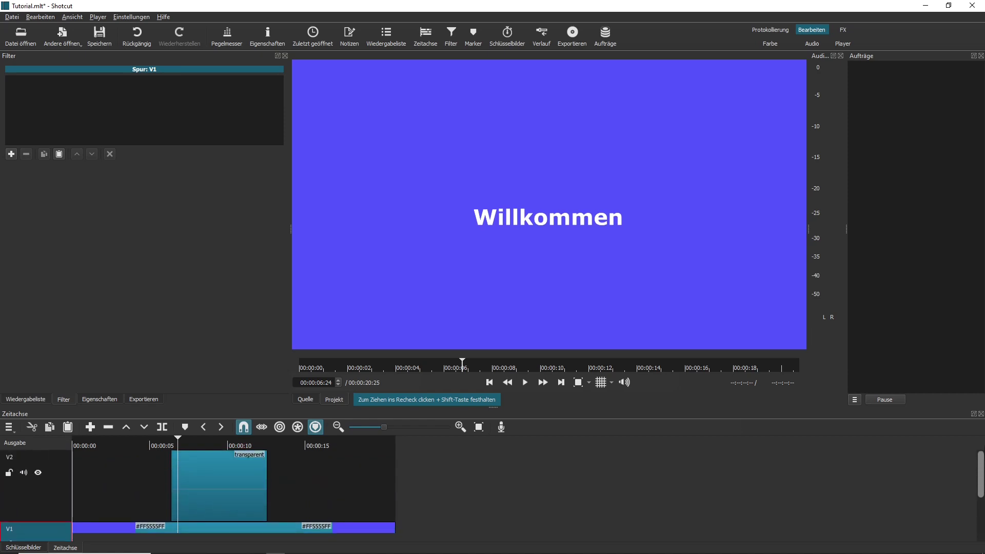
click(508, 383)
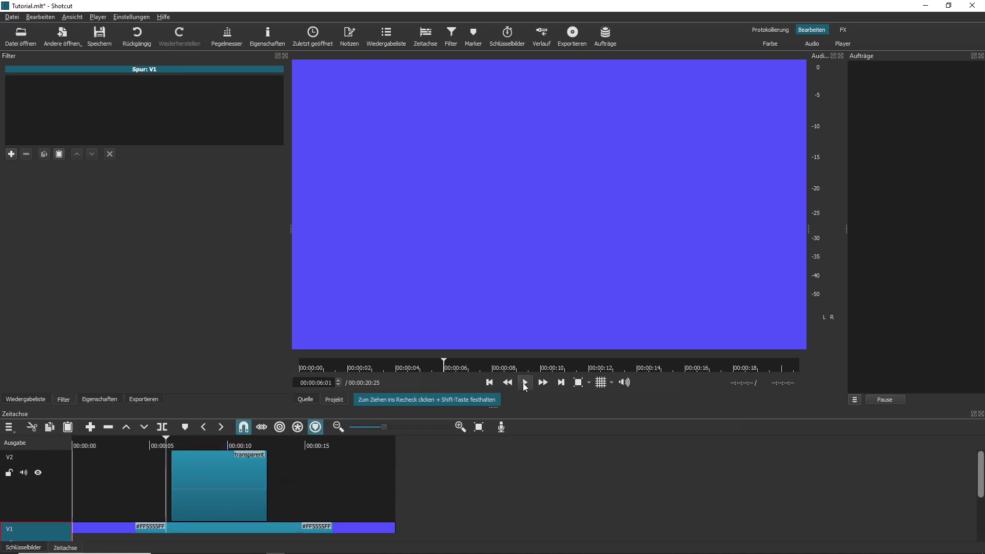
click(525, 383)
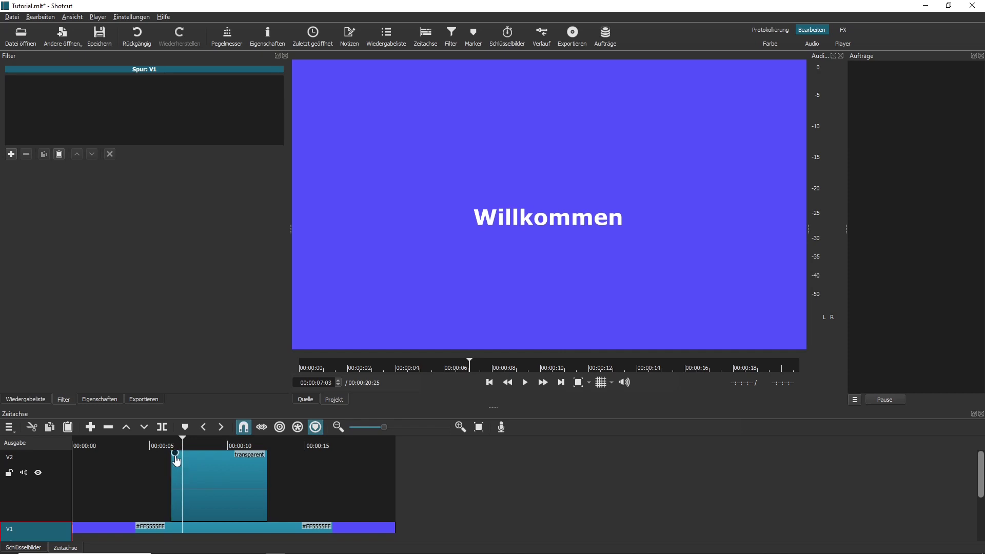
Step: Add a 00:00:01:12 fade-in and a 00:00:01:05 fade-out to the Willkommen clip on V2 and play it through
drag(175, 454, 203, 464)
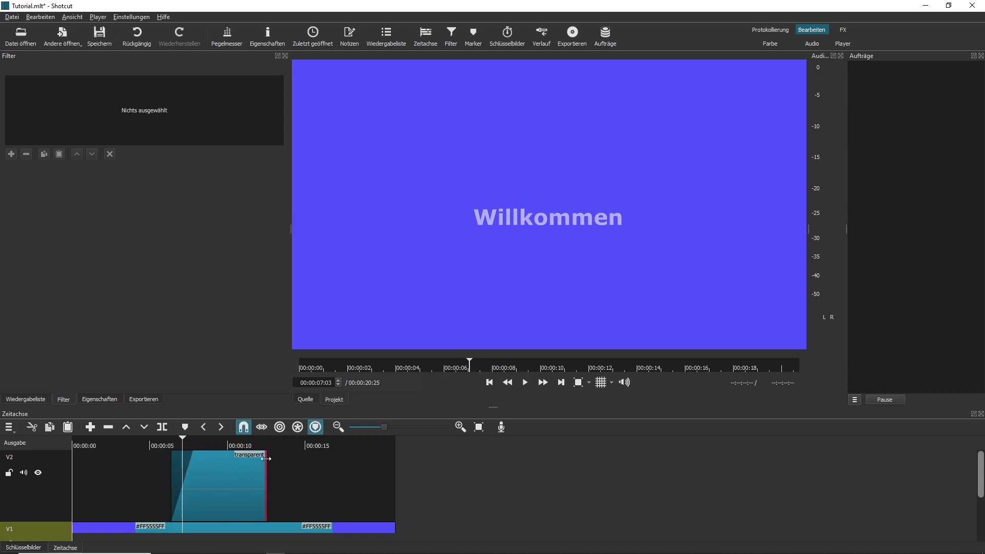
drag(264, 454, 242, 468)
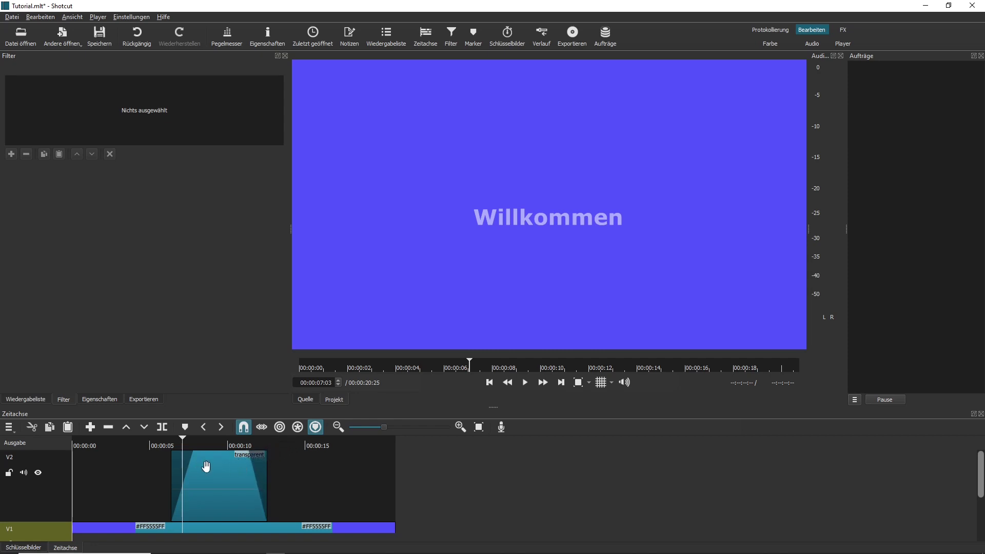
click(165, 444)
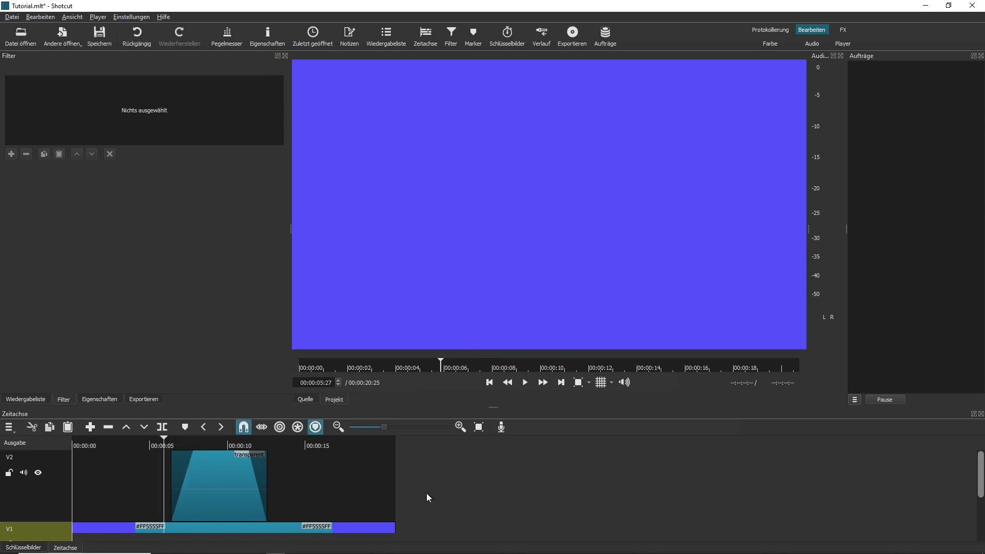
click(527, 383)
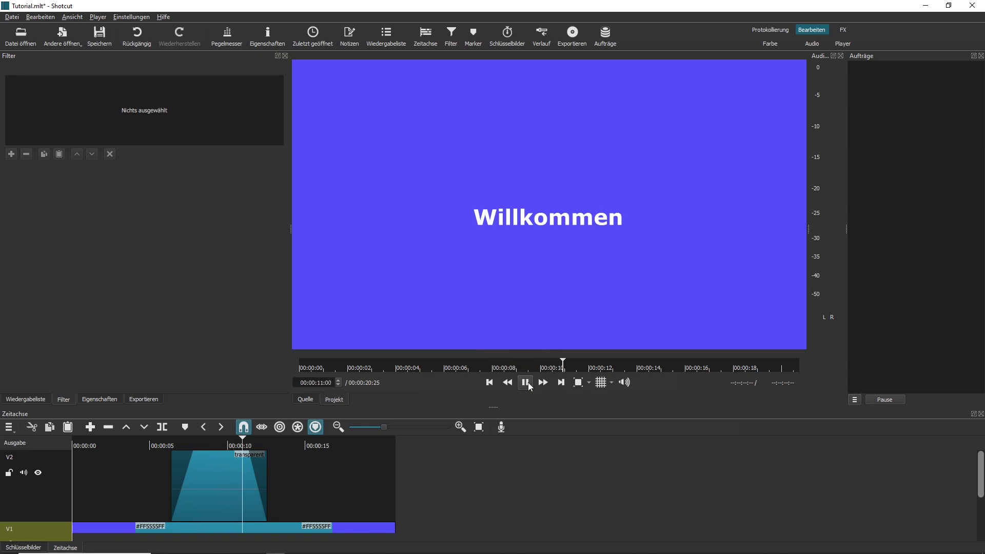
click(525, 382)
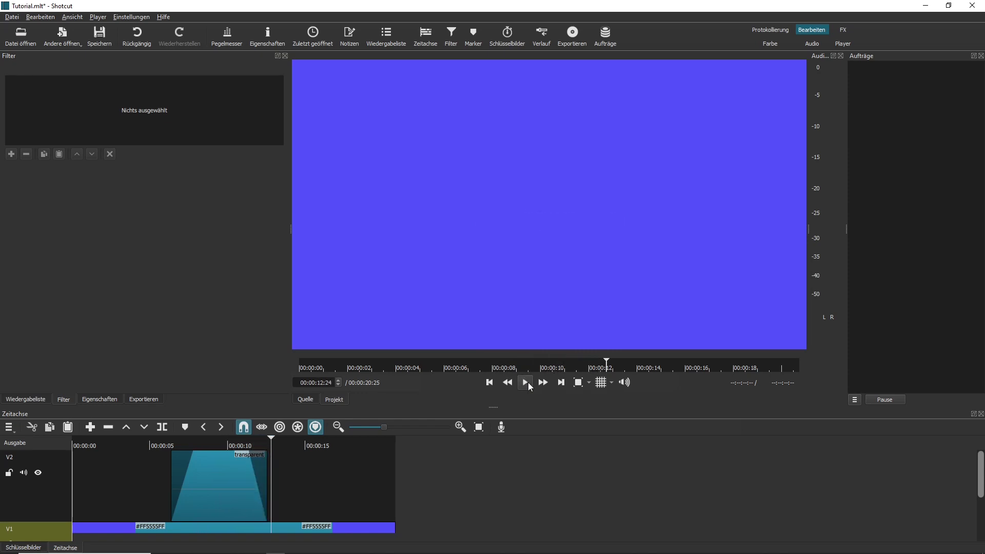
Step: Inspect the filters on the Willkommen clip on V2 and compare them with the background clip on V1
click(224, 479)
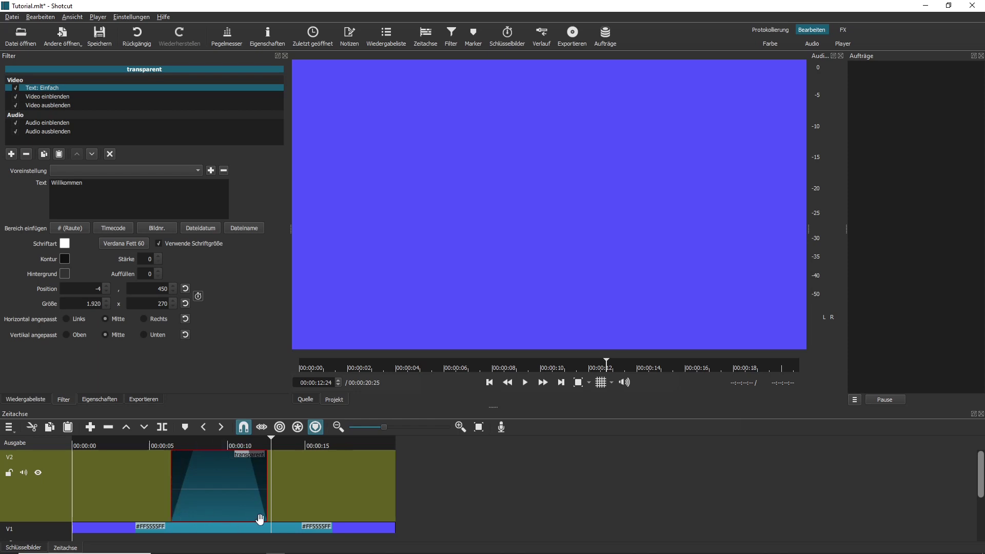
click(197, 441)
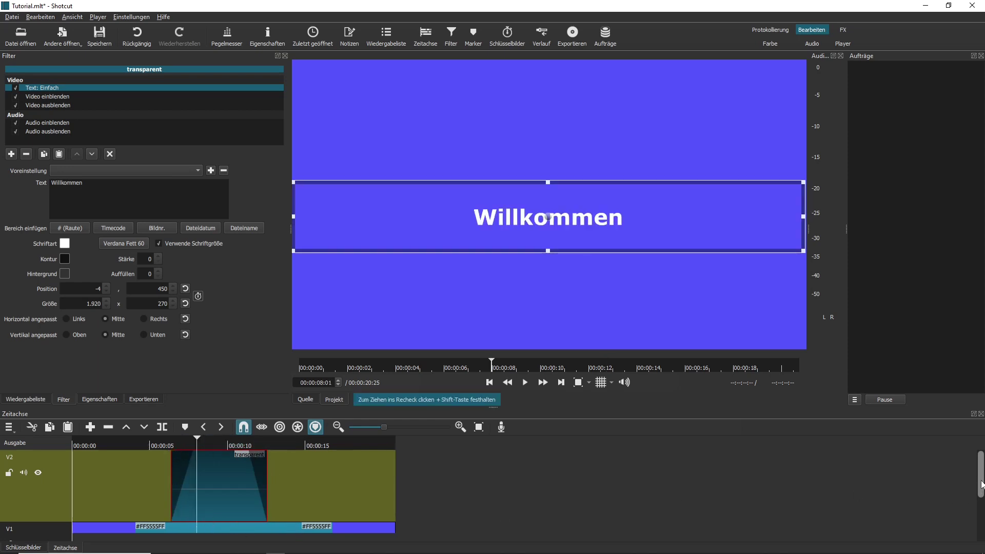
drag(981, 485, 981, 515)
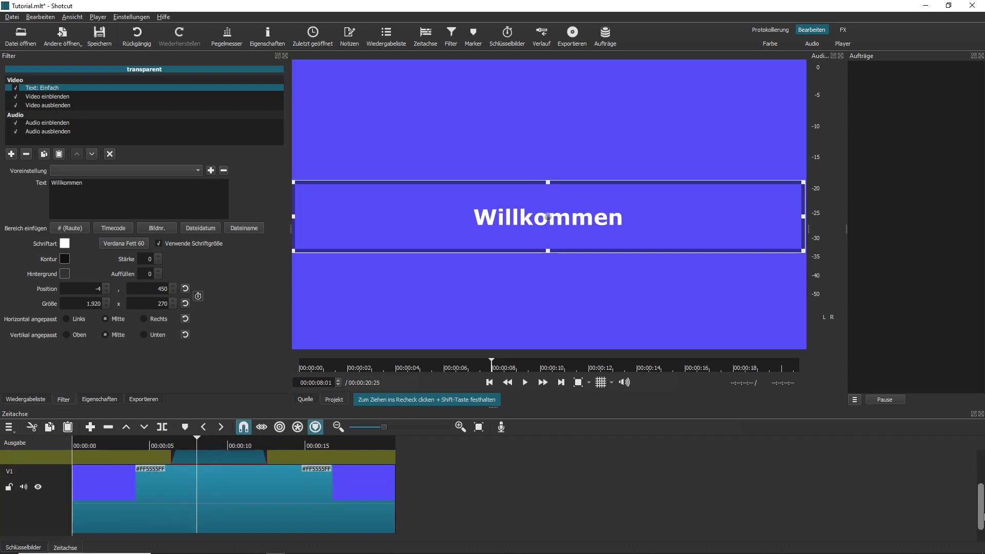
click(301, 499)
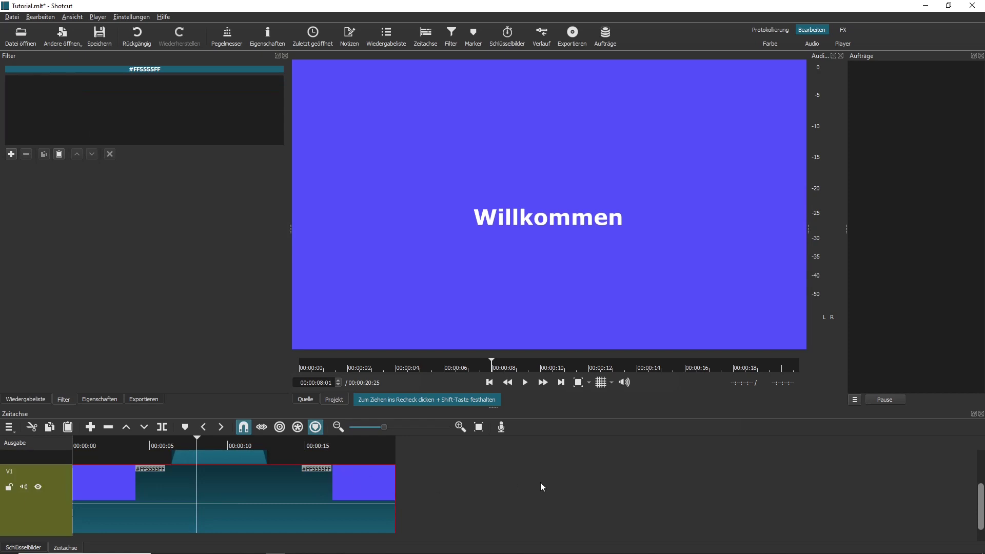
drag(979, 505, 979, 443)
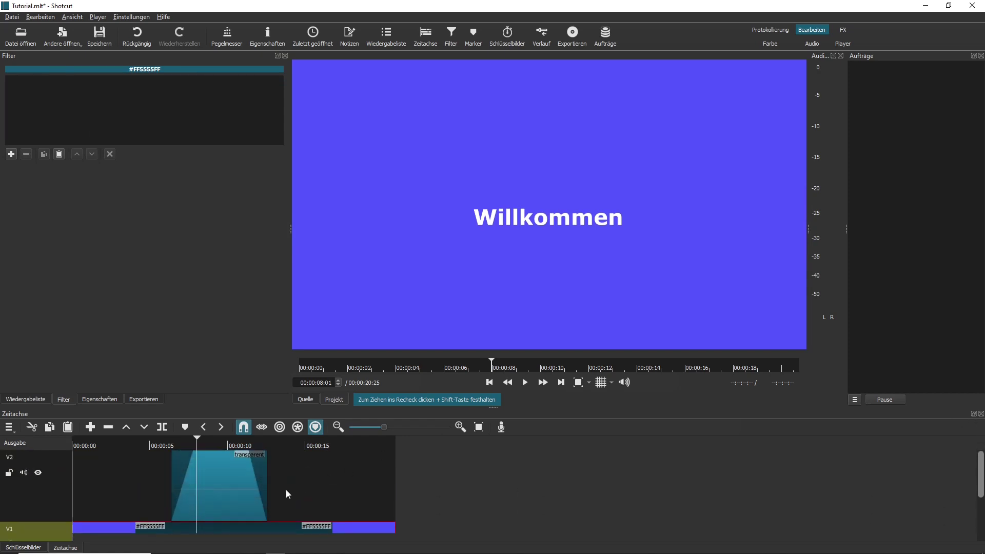
click(230, 480)
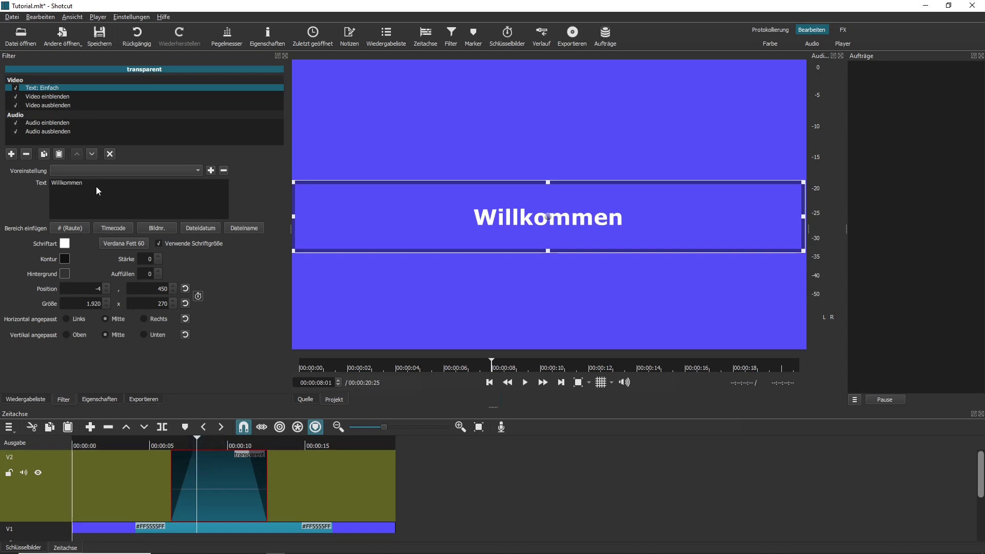
click(64, 243)
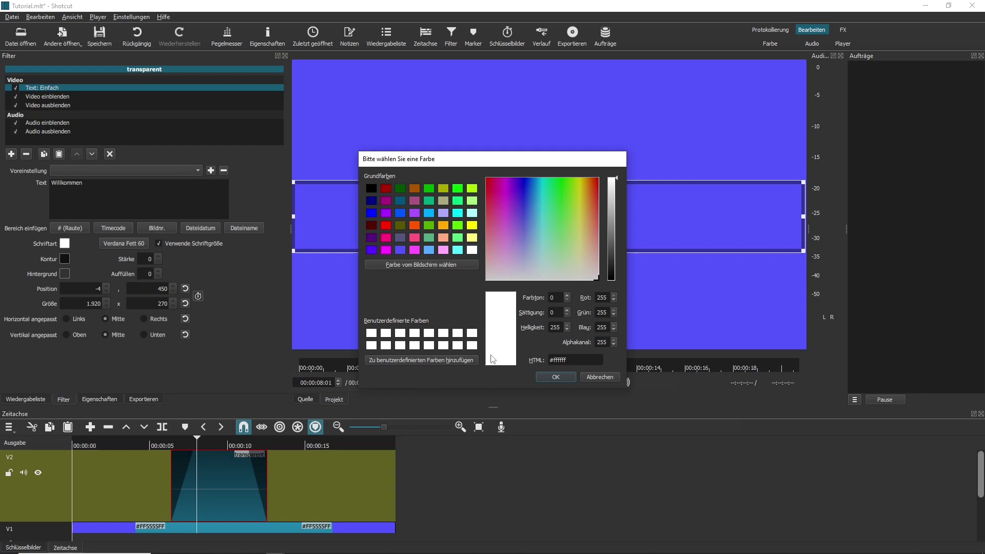
click(594, 376)
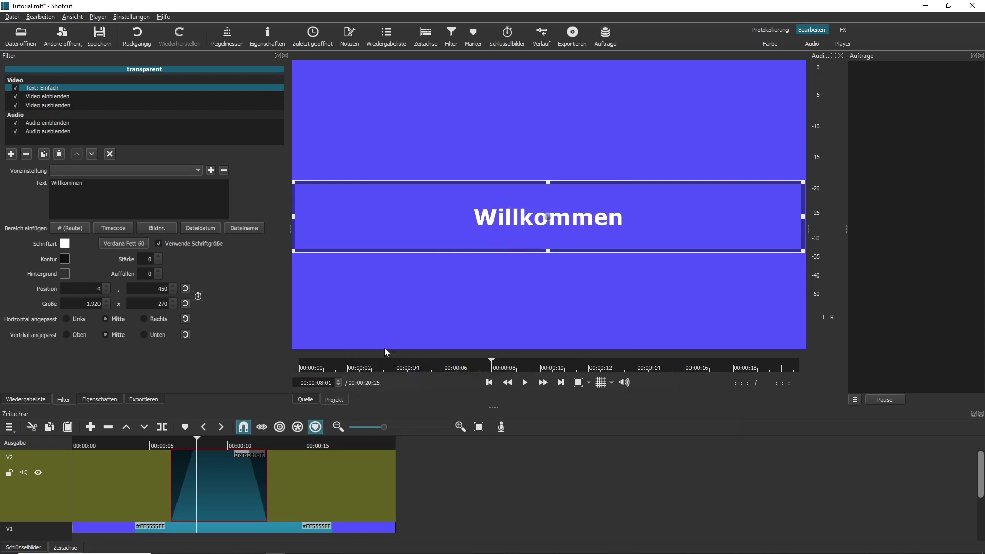
key(ctrl+z)
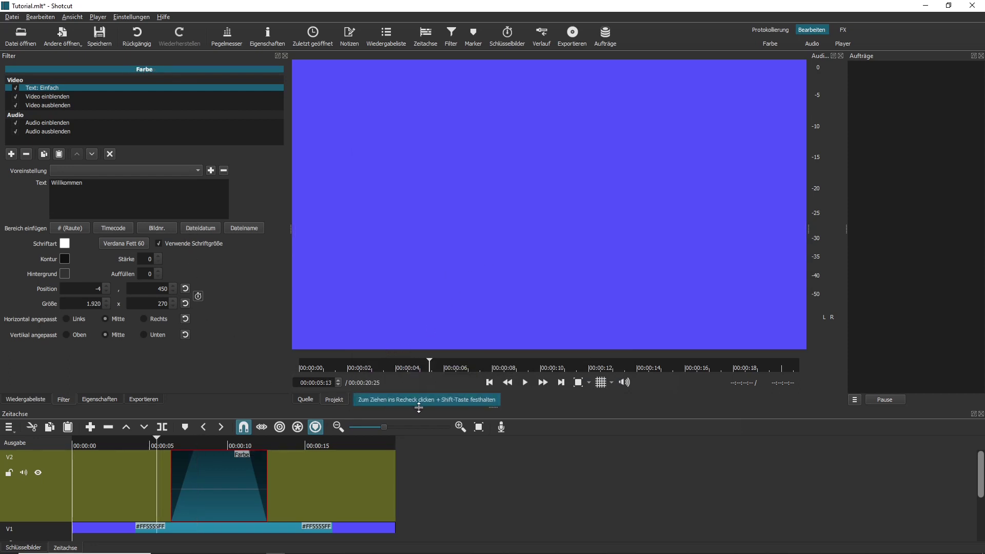
Step: Play the Willkommen title's fade-in from about 5 seconds and look over the V1 and V2 tracks
click(525, 382)
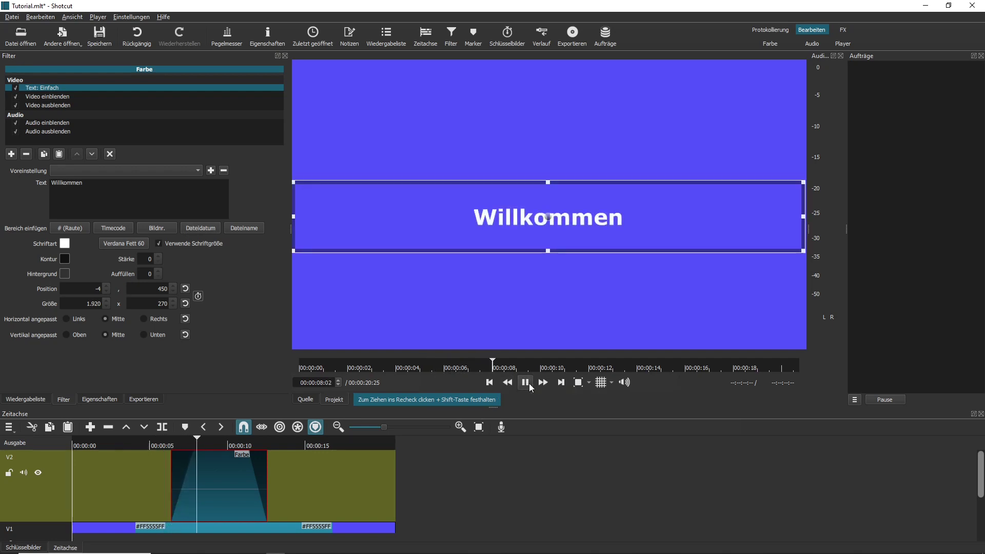
scroll(981, 475, down, 3)
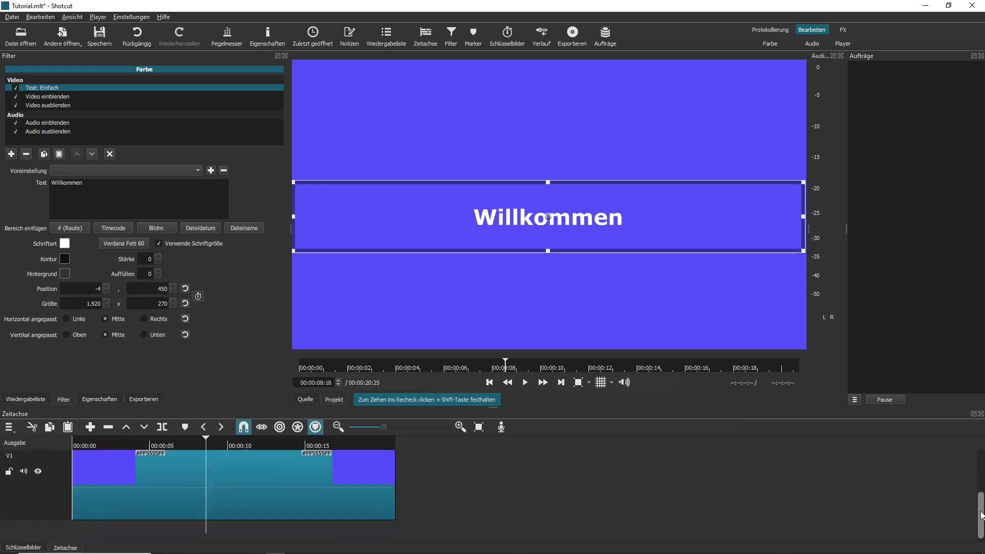
click(56, 505)
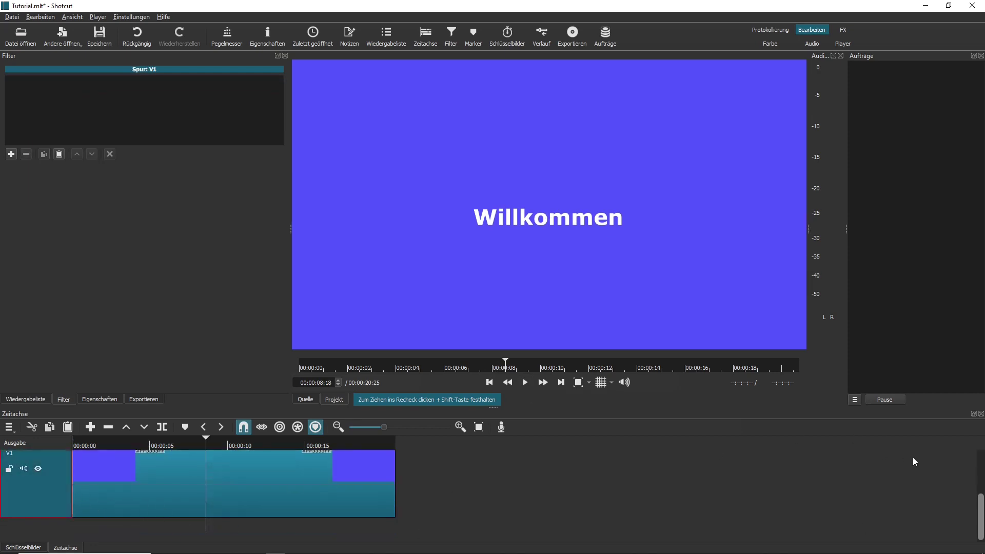
drag(977, 515, 973, 460)
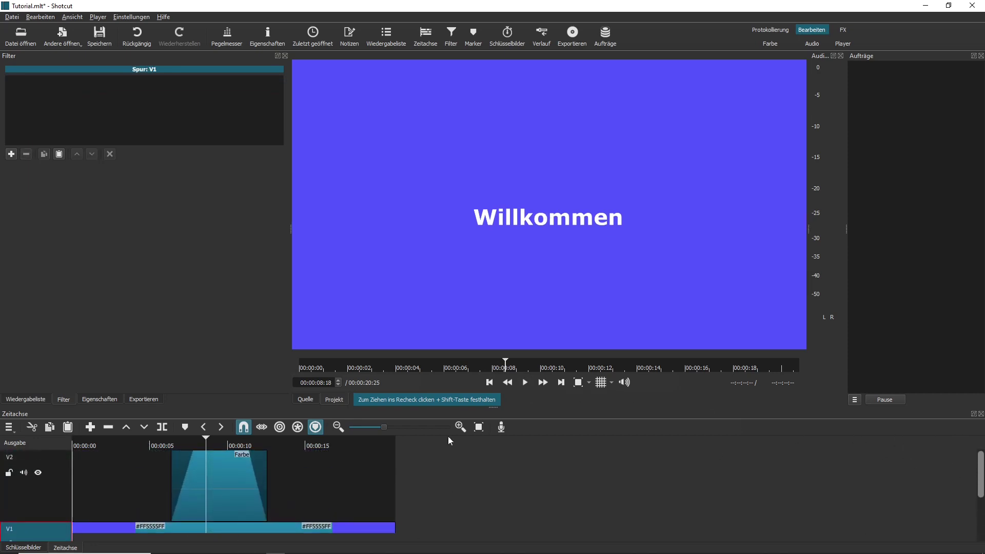
Step: Shorten the Willkommen clip on V2 so it ends at about 10 seconds, and play its fade-out
drag(266, 498, 224, 499)
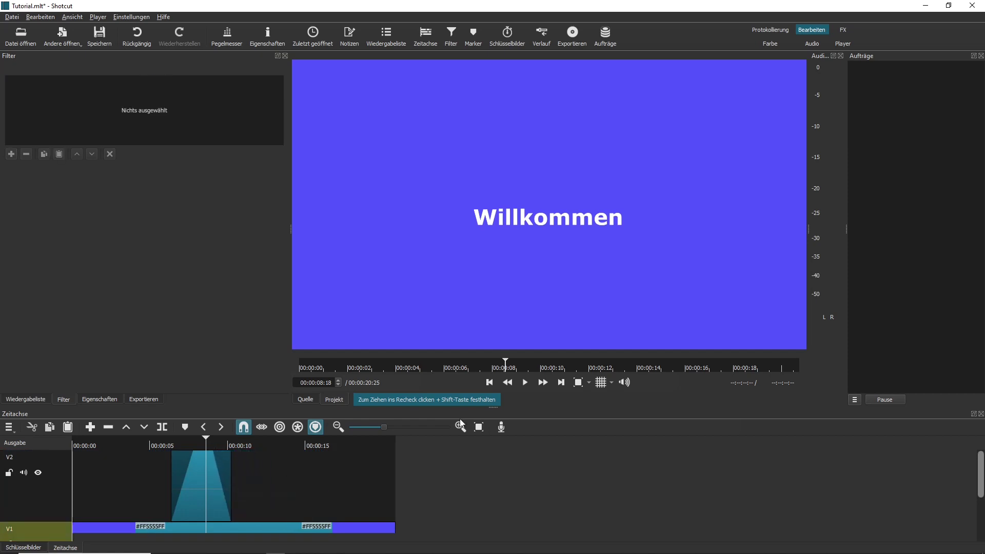
click(525, 383)
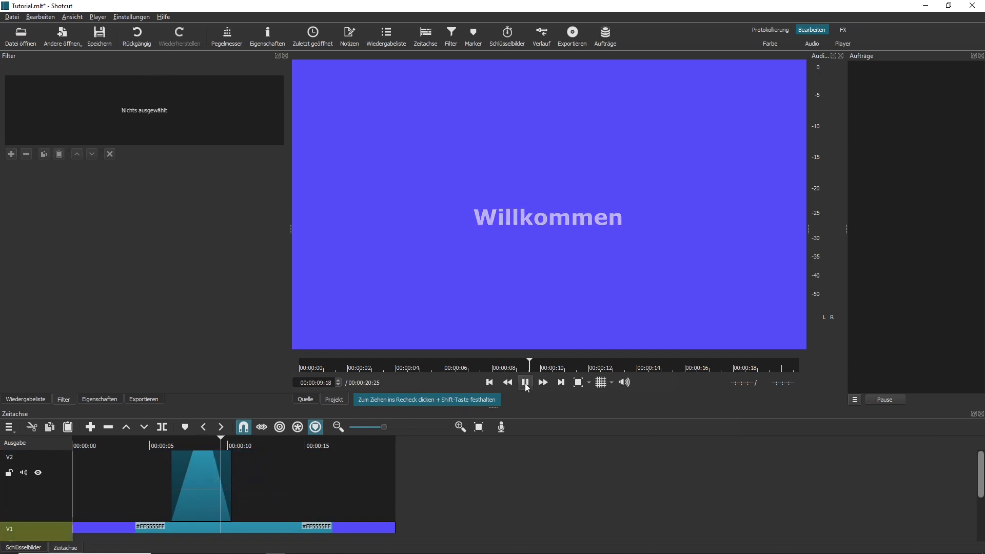
click(526, 384)
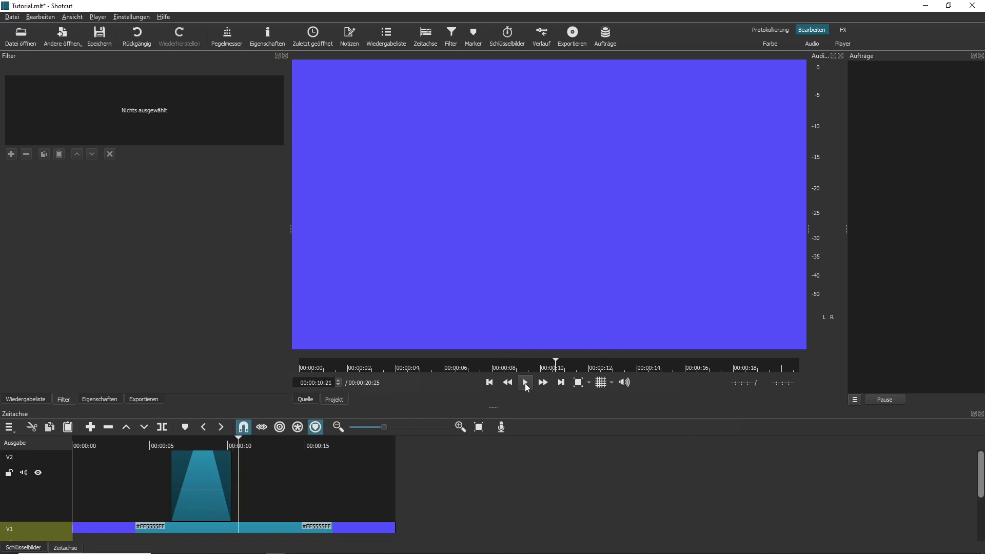
Step: Turn off "Deckkraft einstellen, anstatt mit Schwarz zu überblenden" for the Willkommen clip's video fade-in and fade-out, and play the fades
click(213, 469)
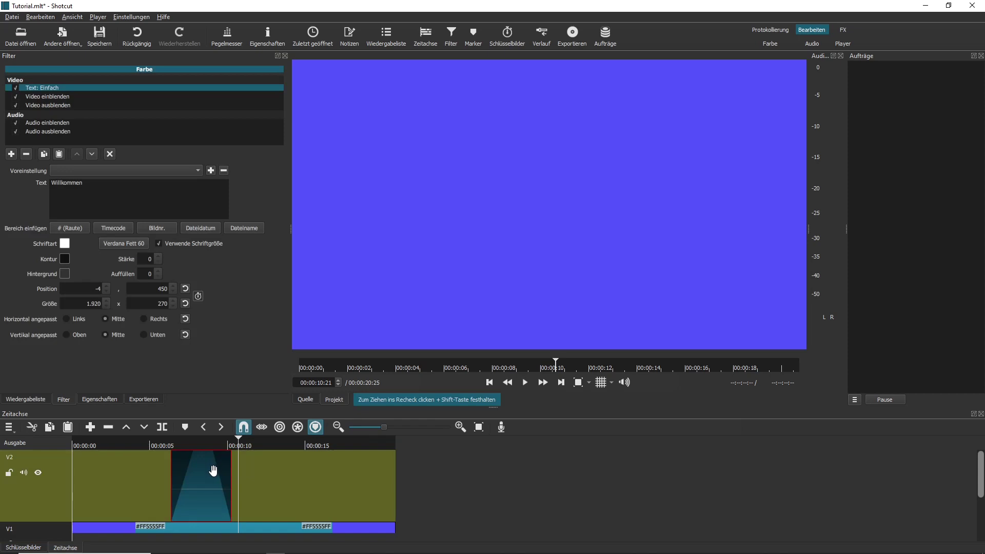
click(162, 444)
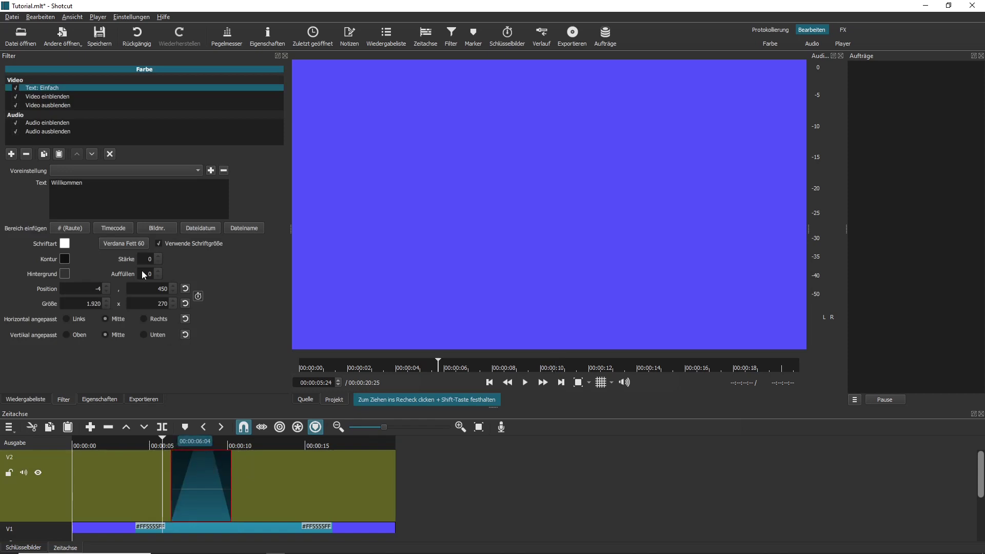
click(59, 97)
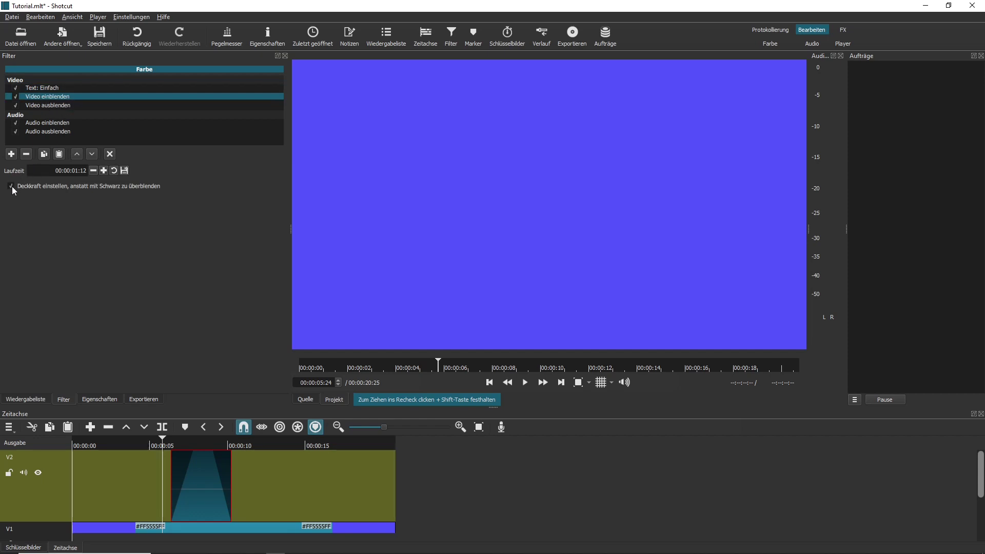
click(48, 106)
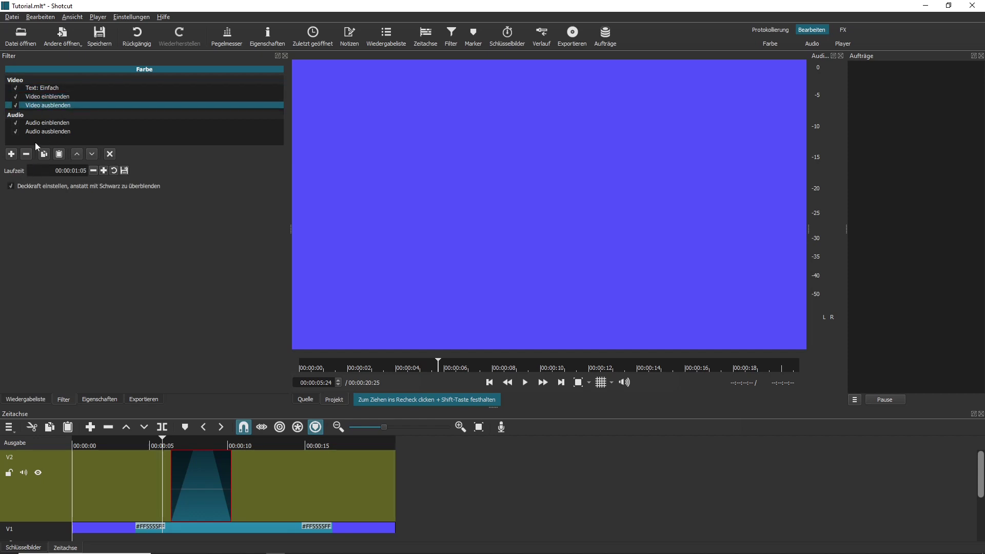
click(525, 385)
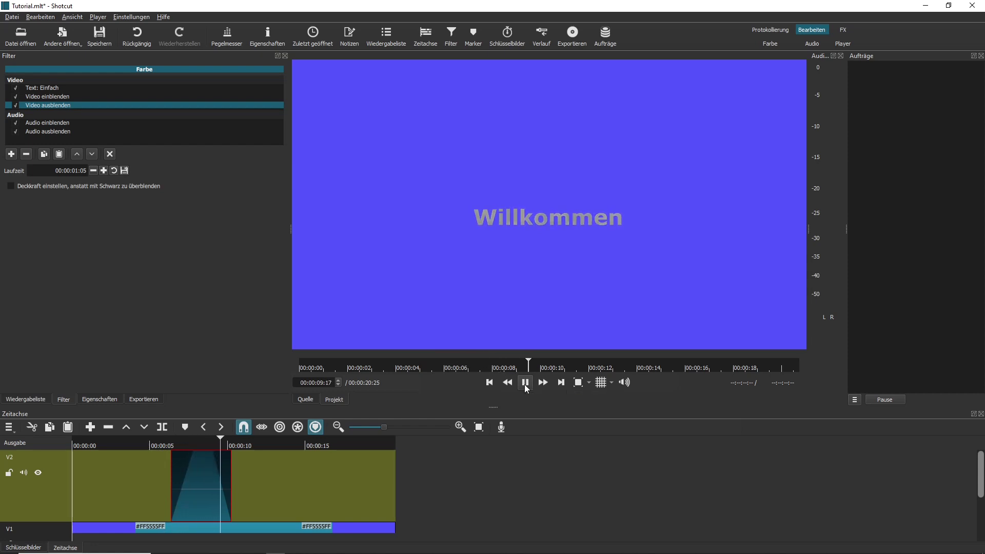
click(525, 384)
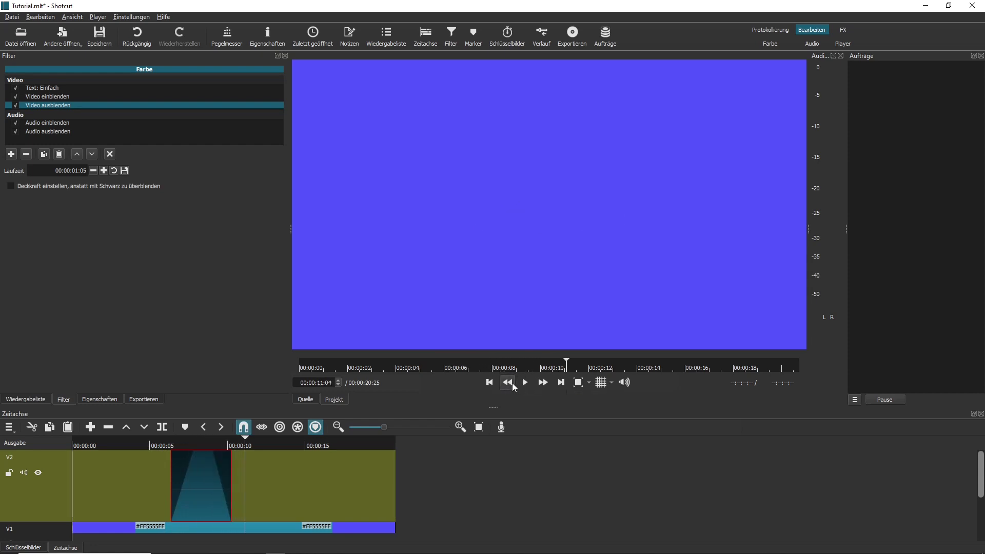
Step: Turn on "Deckkraft einstellen, anstatt mit Schwarz zu überblenden" for the Willkommen clip's video fade-in and fade-out, and play the clip from about 5 seconds
click(158, 445)
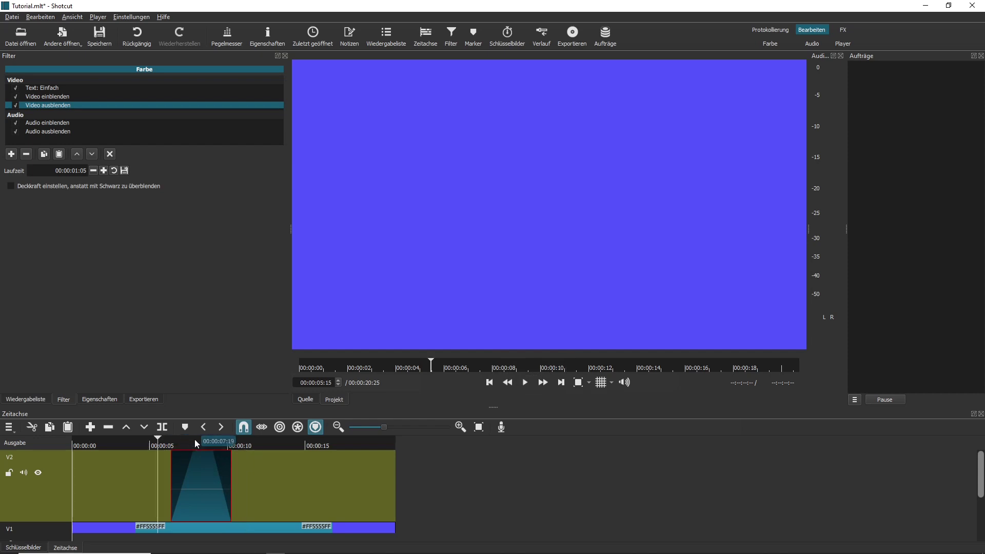
click(60, 97)
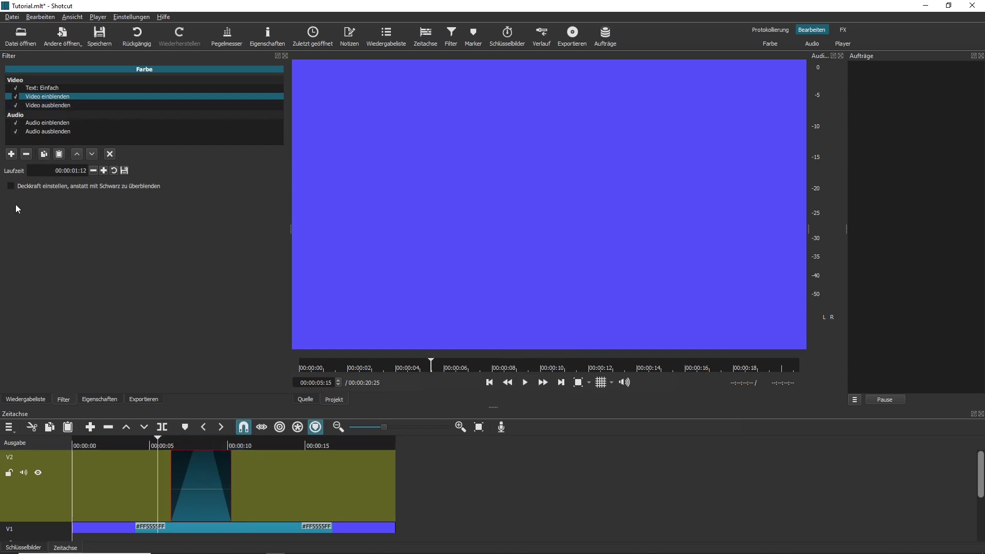
click(10, 187)
click(47, 106)
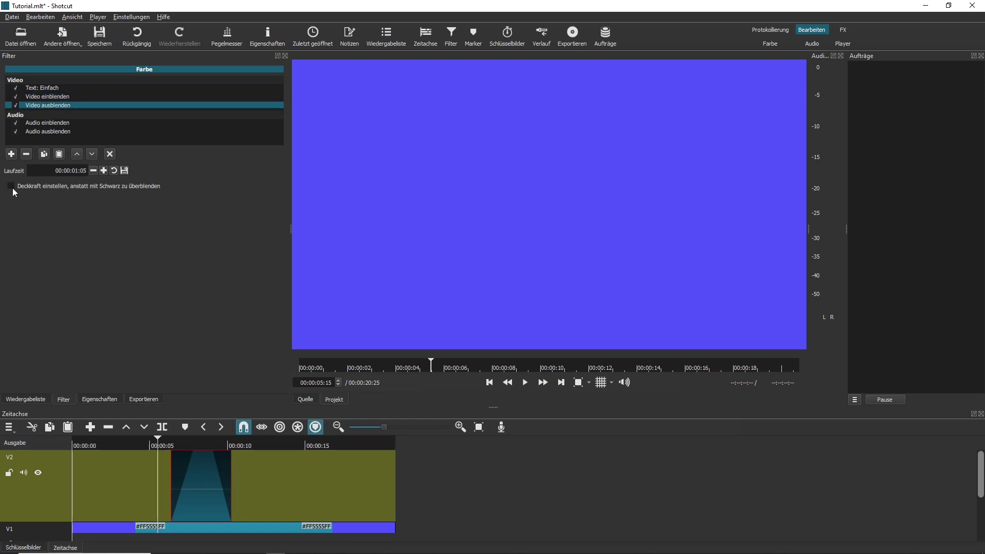
click(525, 382)
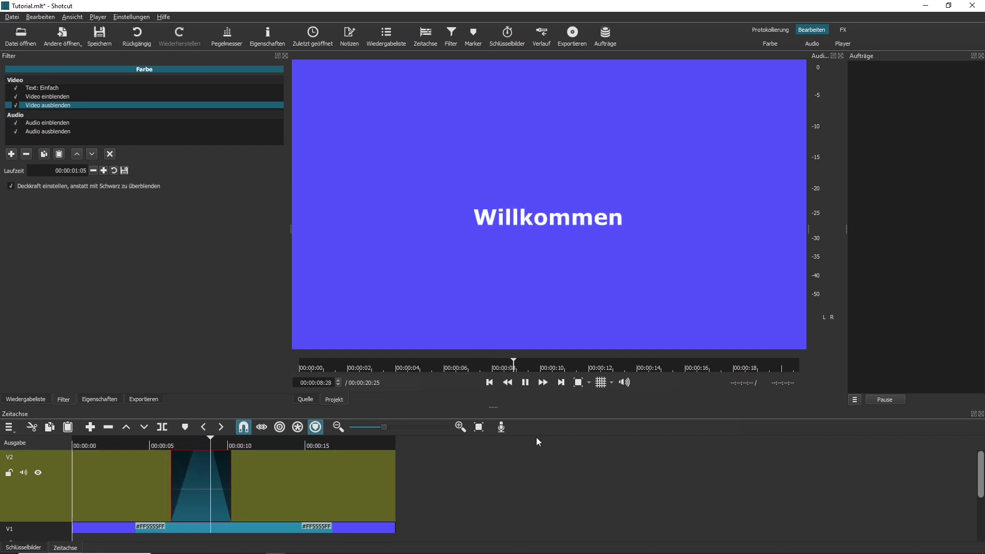
Step: Stop the playback and disable the Video einblenden and Video ausblenden filters of the Willkommen clip
click(525, 382)
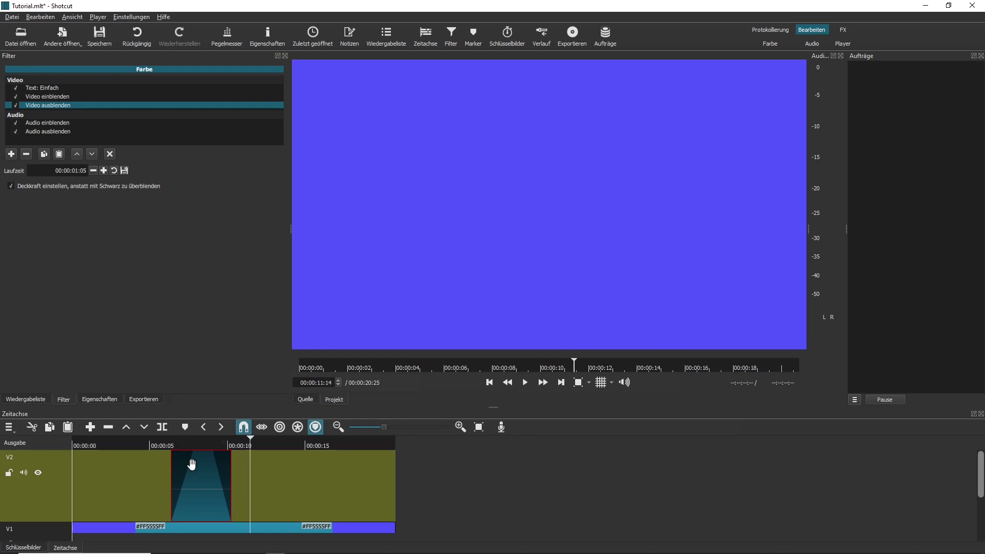
click(175, 445)
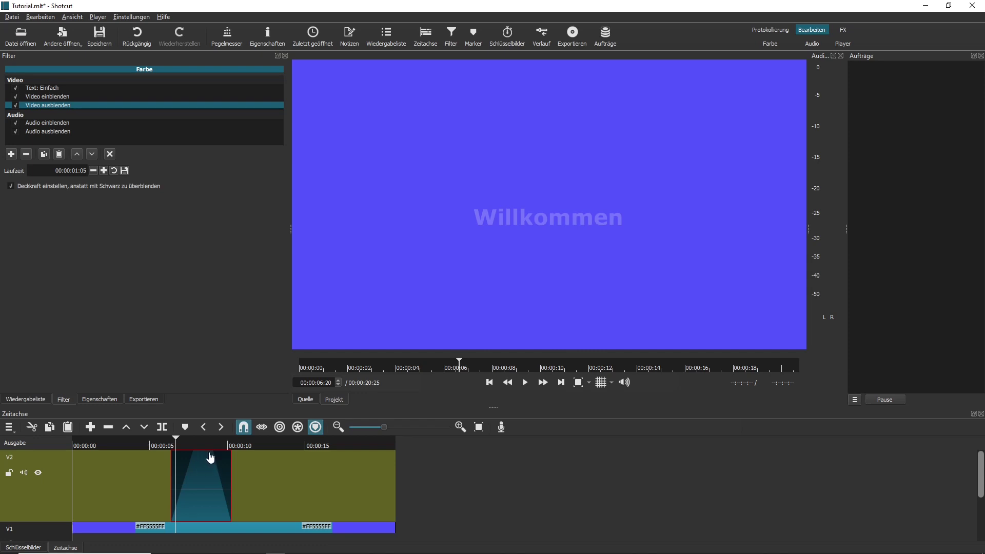
click(16, 96)
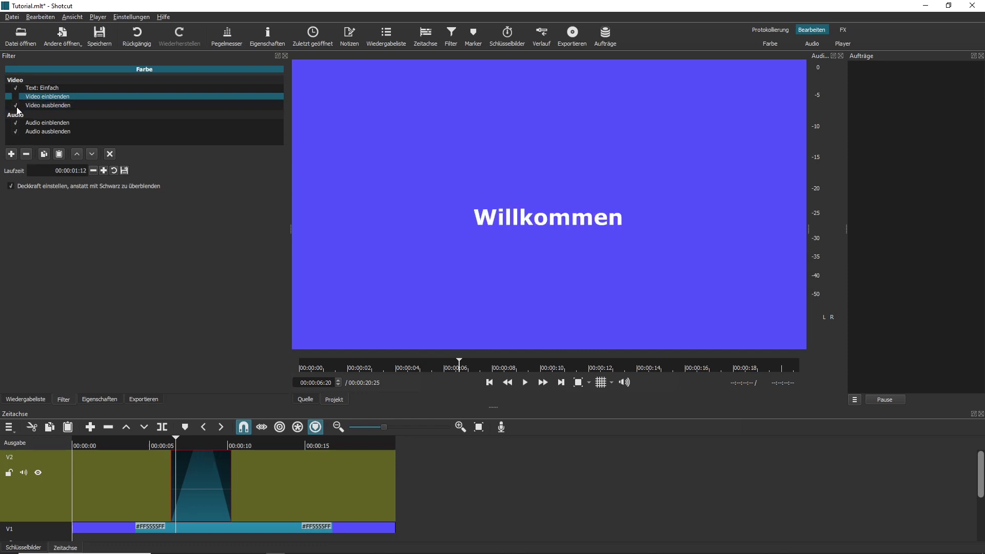
click(15, 105)
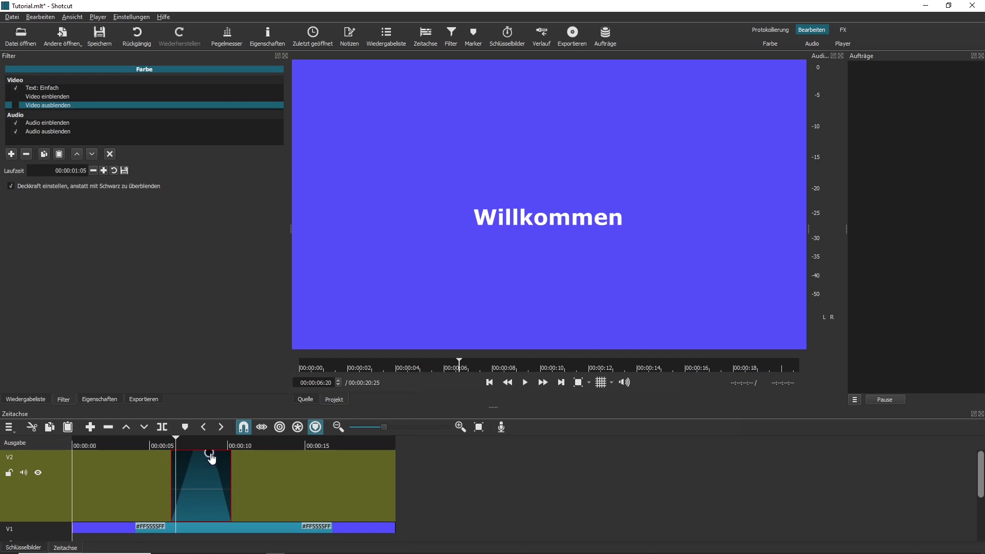
Step: Remove the fade-out and the fade-in, video and audio, from the Willkommen clip on V2
drag(211, 458, 231, 458)
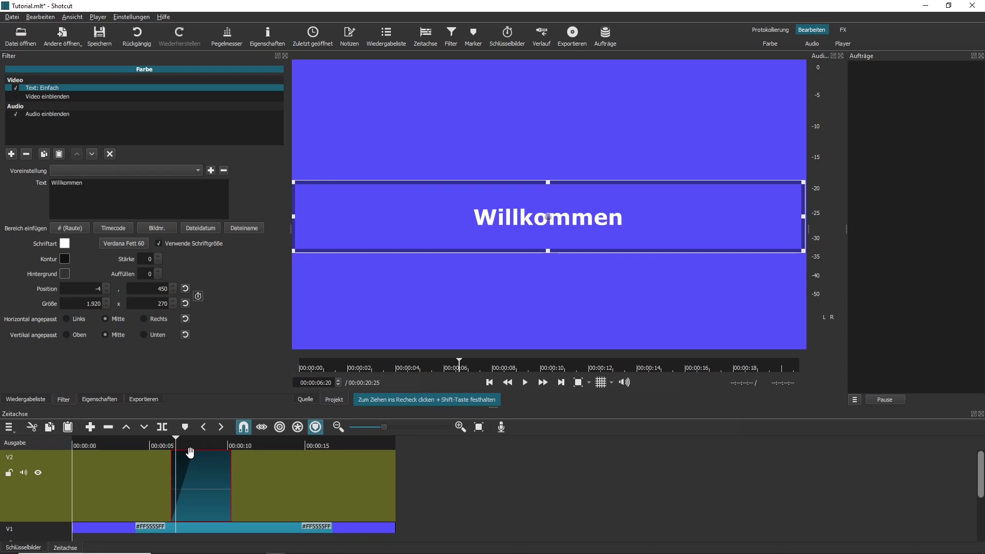
click(208, 442)
drag(177, 452, 201, 453)
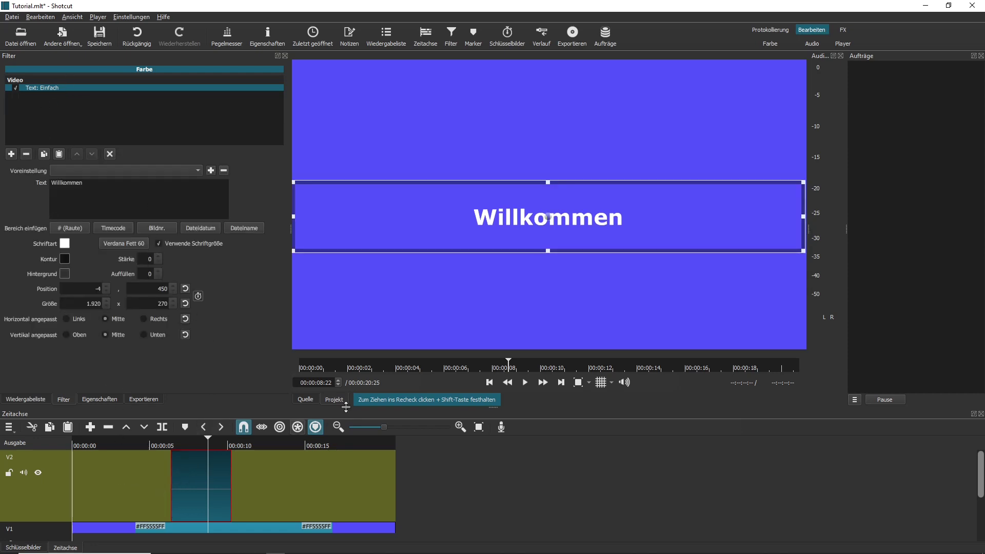
Step: Append a transparent colour clip to V2 and move it in front of the Willkommen clip, starting at about 3 seconds
click(490, 382)
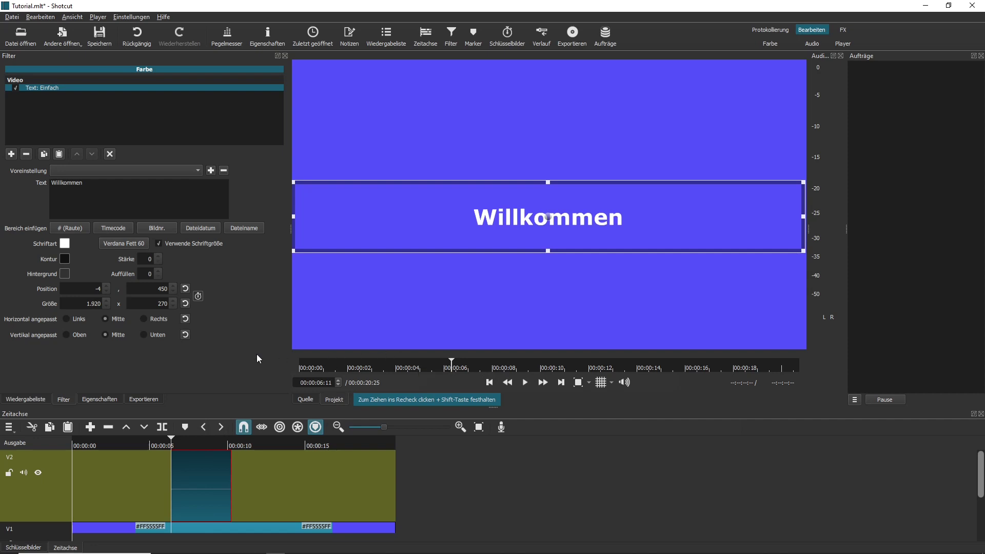
click(66, 35)
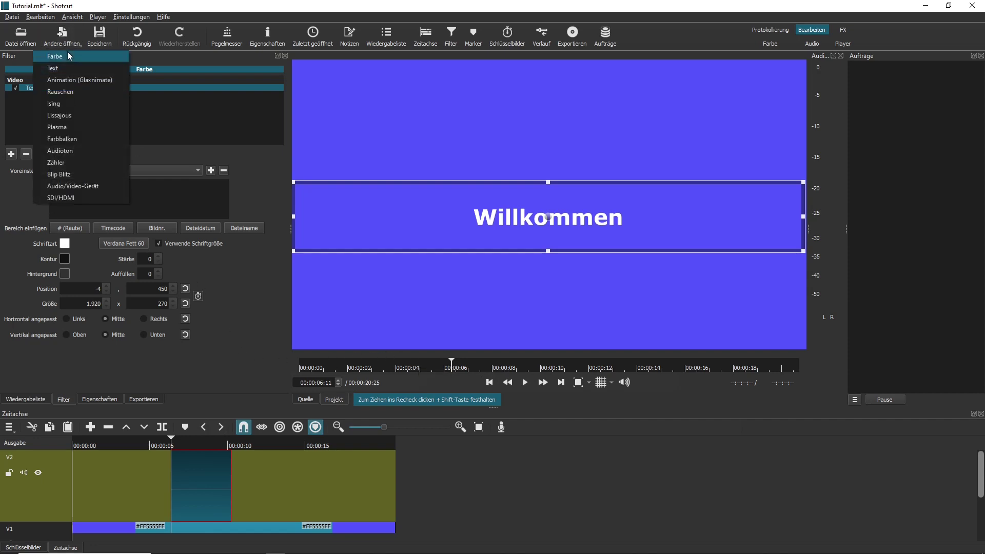
click(67, 52)
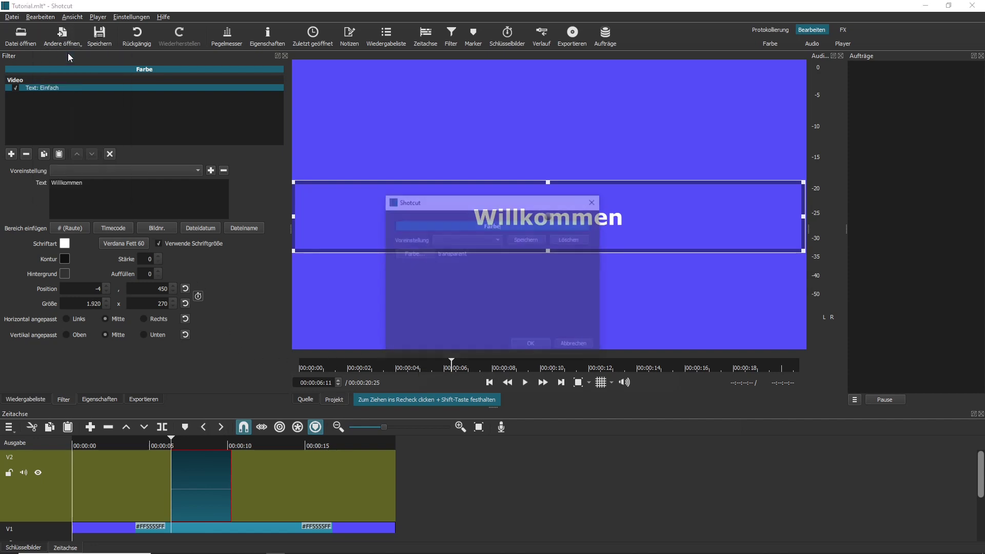
click(451, 254)
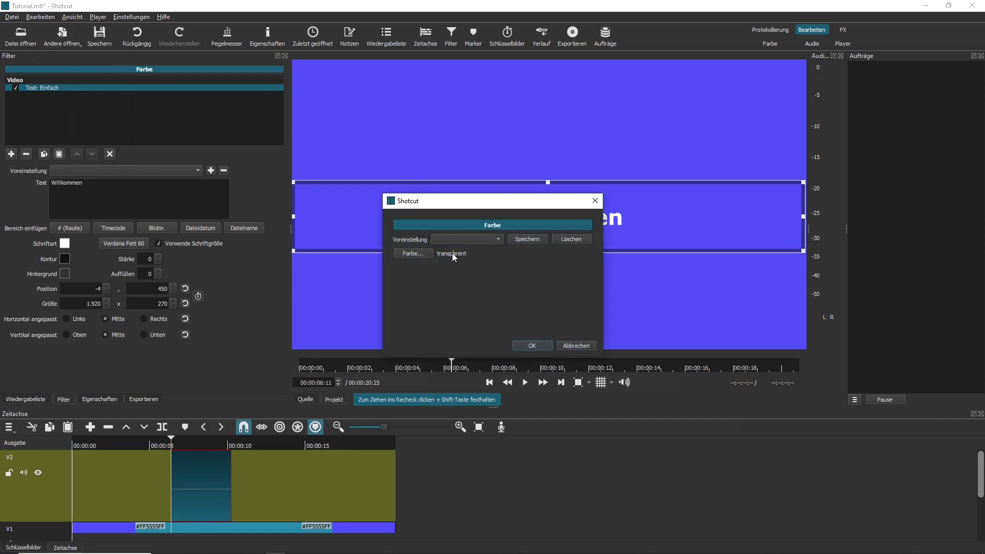
click(537, 346)
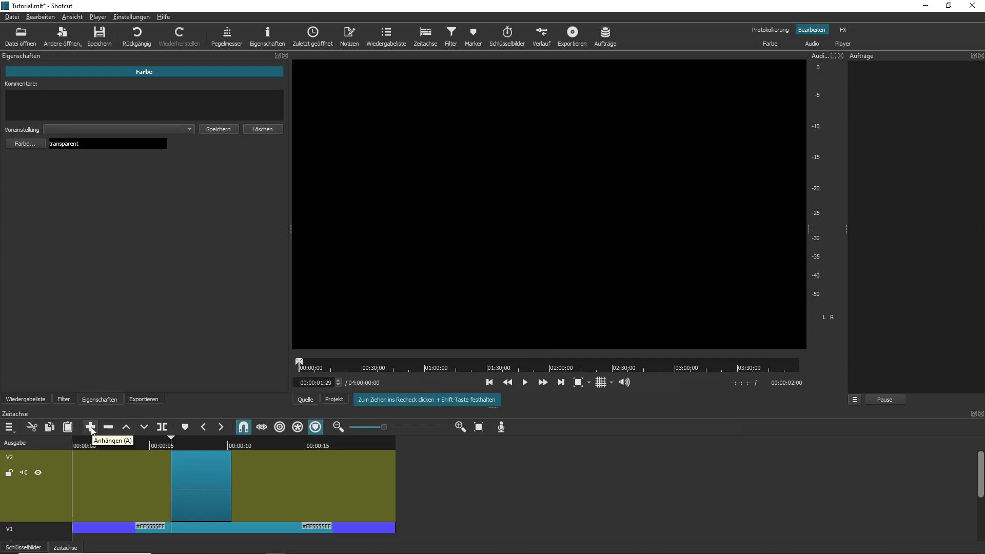
key(a)
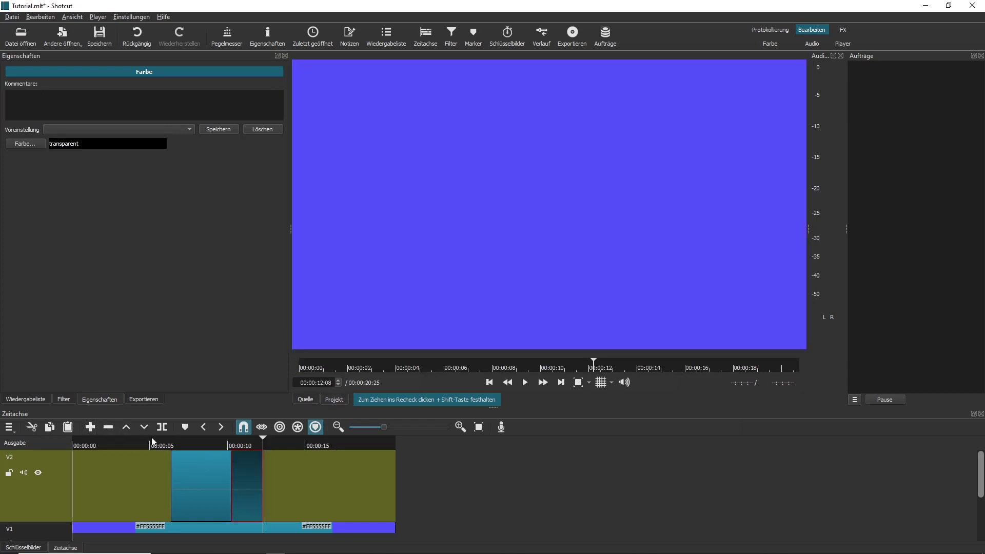
drag(240, 478, 135, 479)
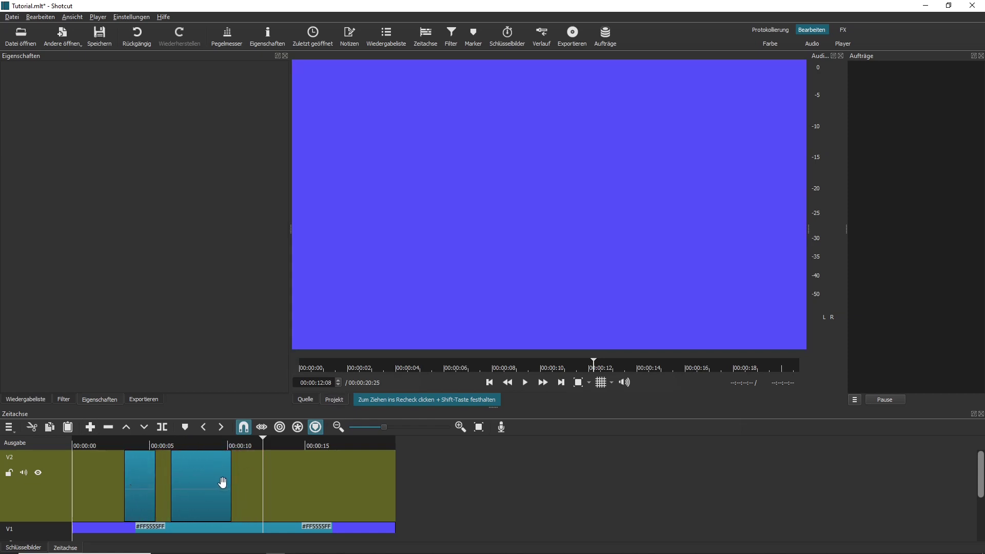
Step: Shift and stretch the Willkommen clip to about 7–13 seconds and extend the transparent clip to about 1.5–5.5 seconds on V2
drag(219, 479, 251, 479)
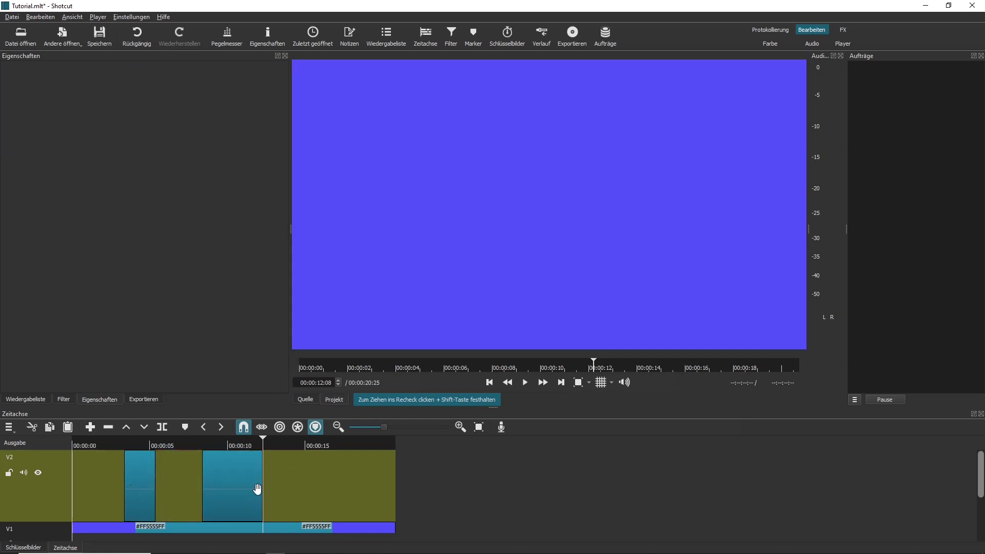
drag(263, 445, 302, 445)
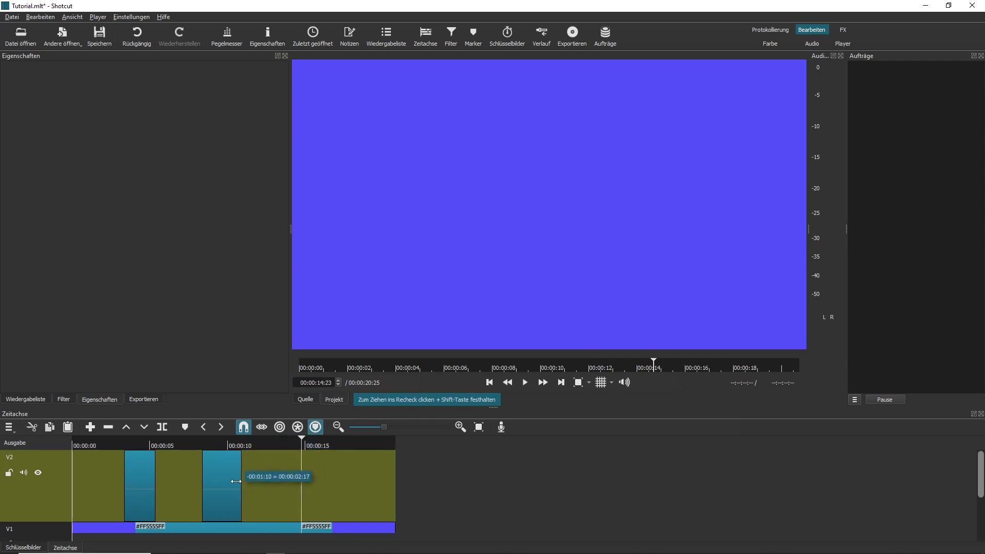
drag(258, 459, 199, 466)
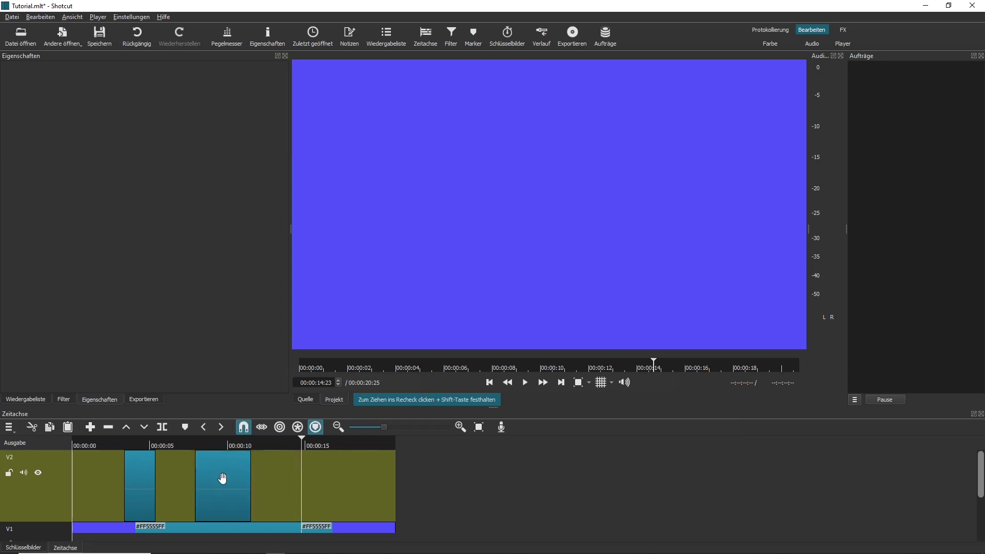
mouse_move(254, 486)
mouse_down()
mouse_move(306, 488)
mouse_move(266, 488)
mouse_up()
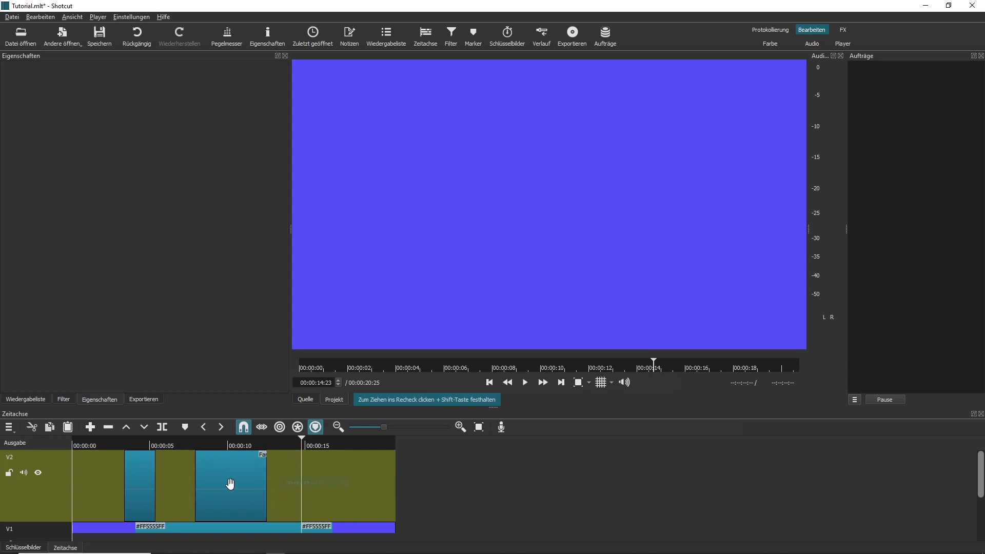
click(138, 484)
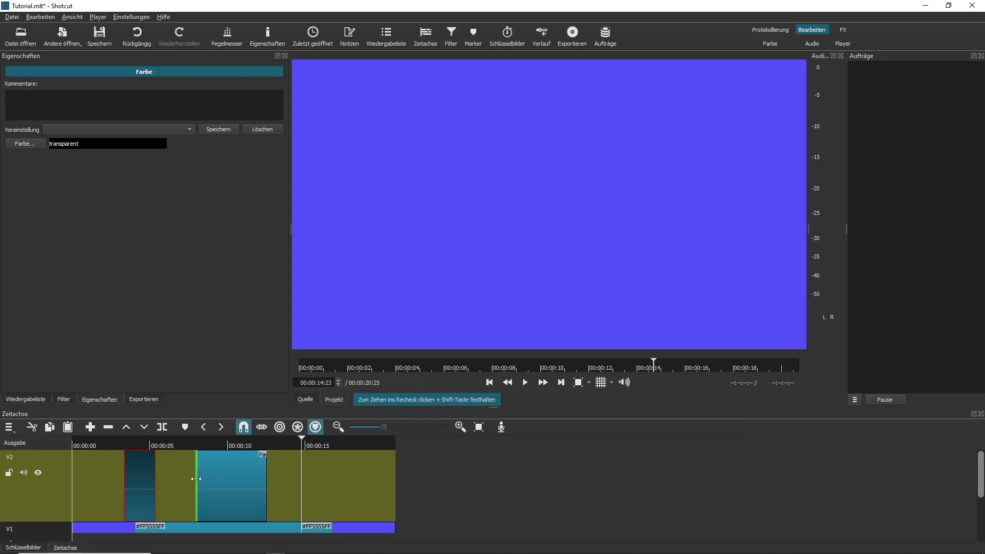
drag(211, 483, 285, 492)
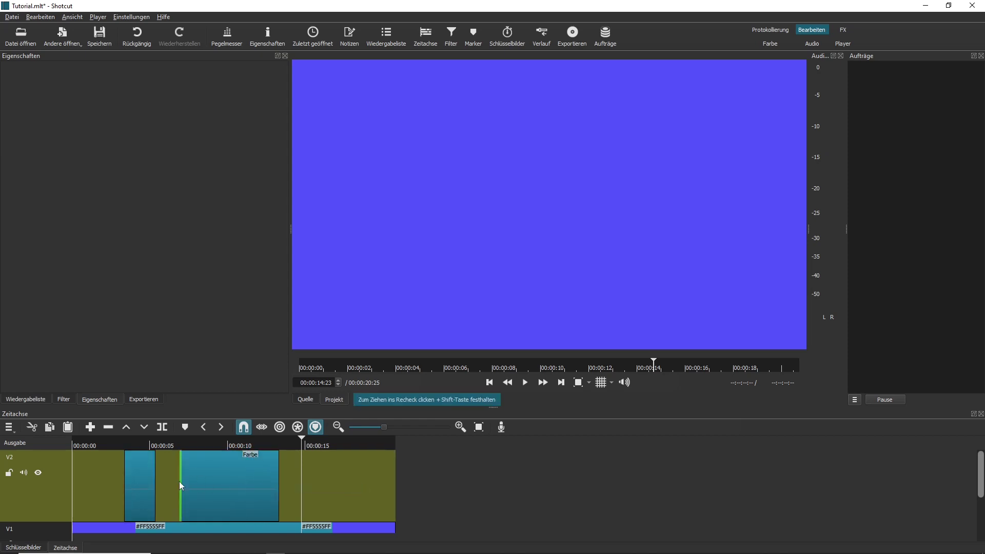
drag(139, 487, 161, 495)
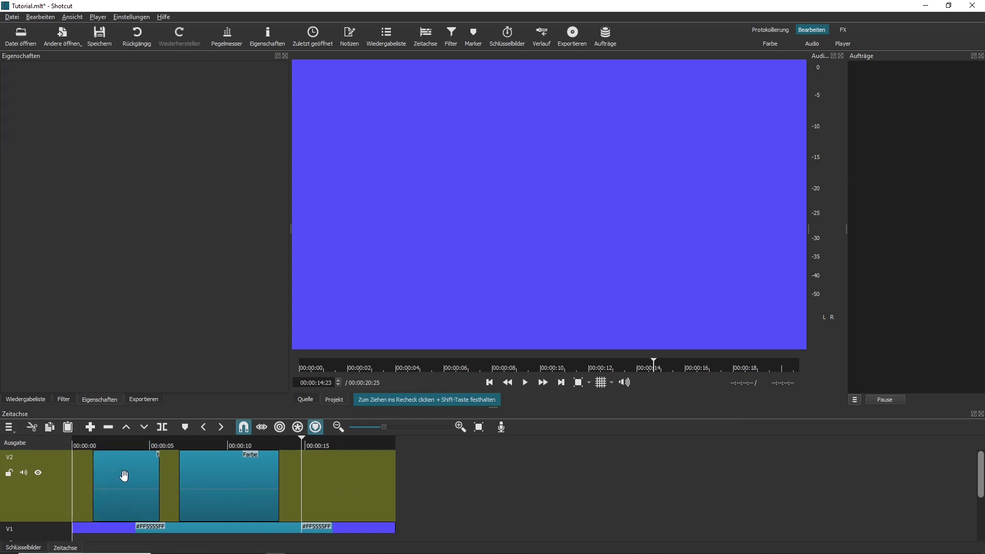
Step: Slide the transparent clip over the start of the Willkommen clip to create a transition, and play it from about 3.5 seconds
click(124, 476)
drag(121, 476, 177, 485)
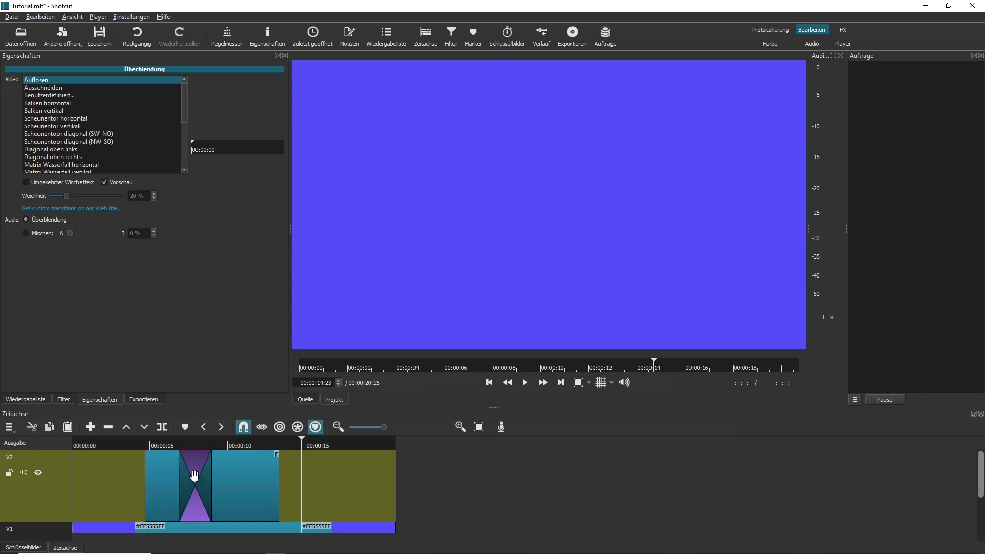
click(128, 443)
click(525, 384)
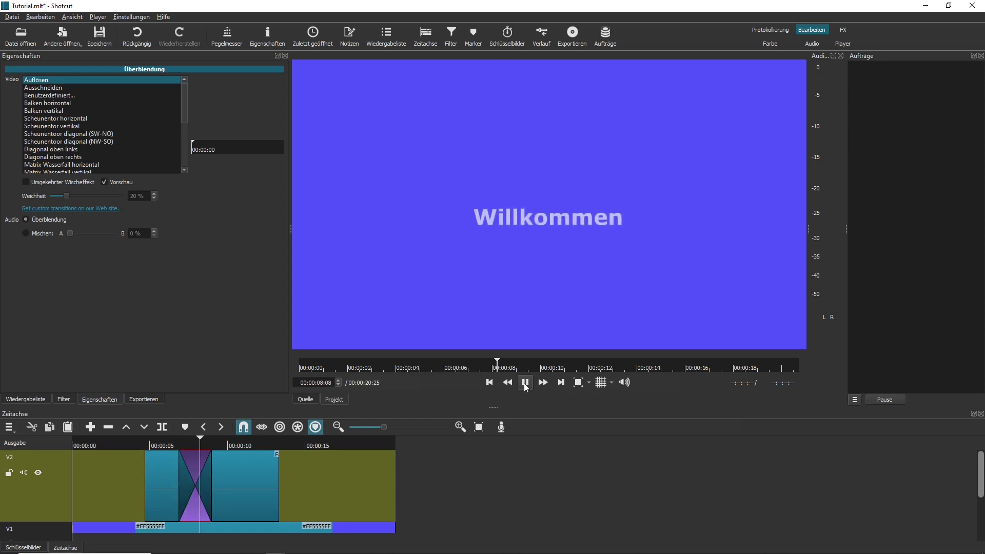
click(524, 384)
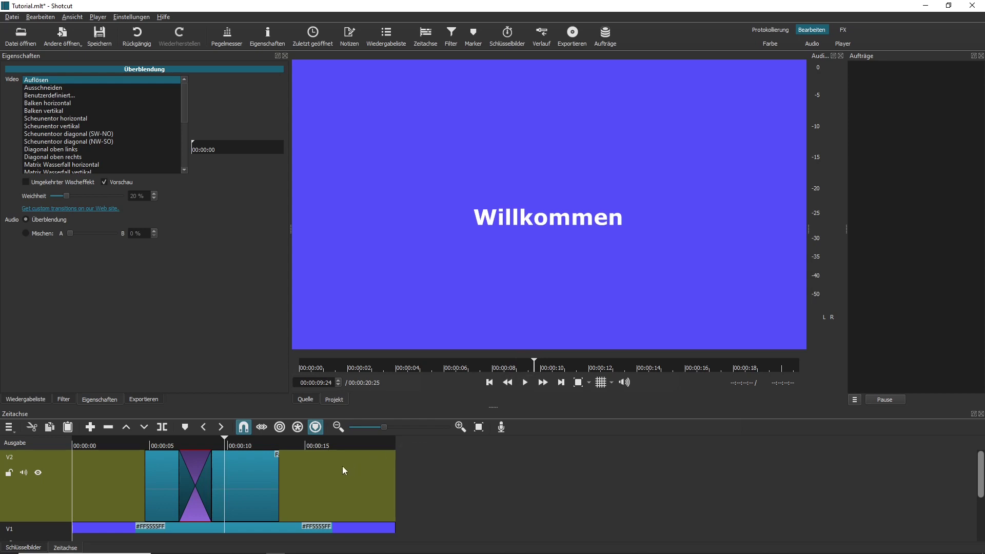
Step: Undo the overlap between the transparent clip and the Willkommen clip
click(40, 17)
key(Escape)
key(ctrl+z)
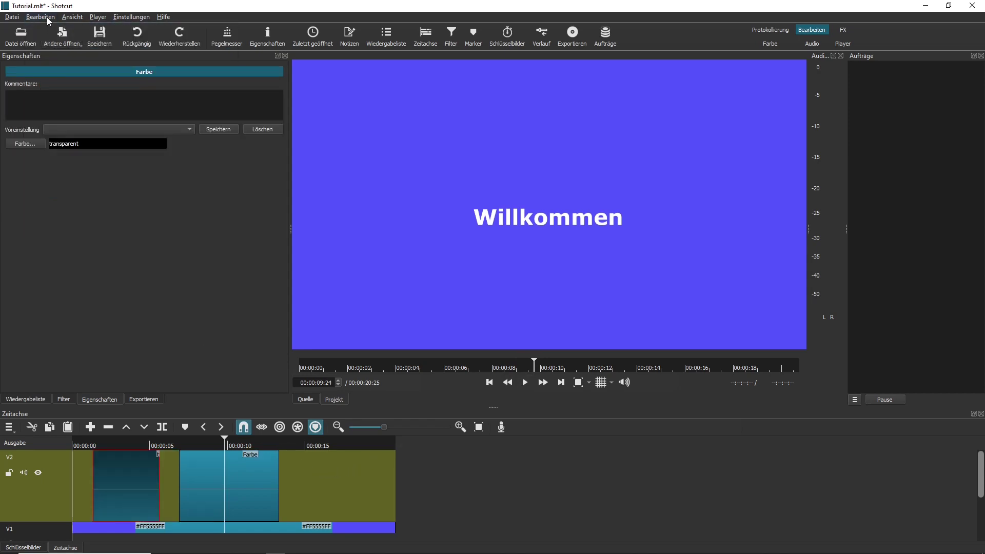
Step: Overlap the transparent clip with the Willkommen clip's start for a transition of about 2 seconds, and play it from 00:00:05:19
drag(133, 490, 169, 491)
drag(178, 491, 191, 495)
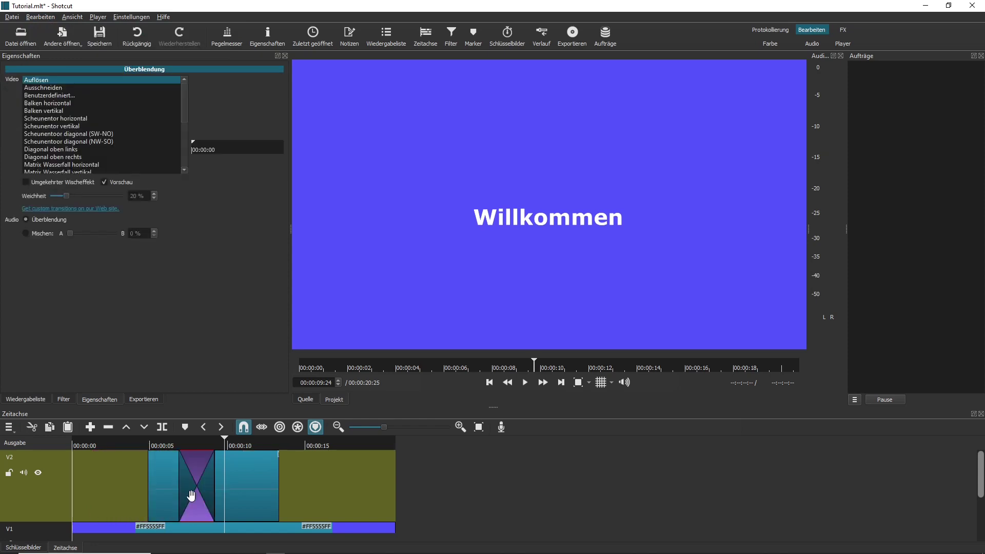
click(161, 440)
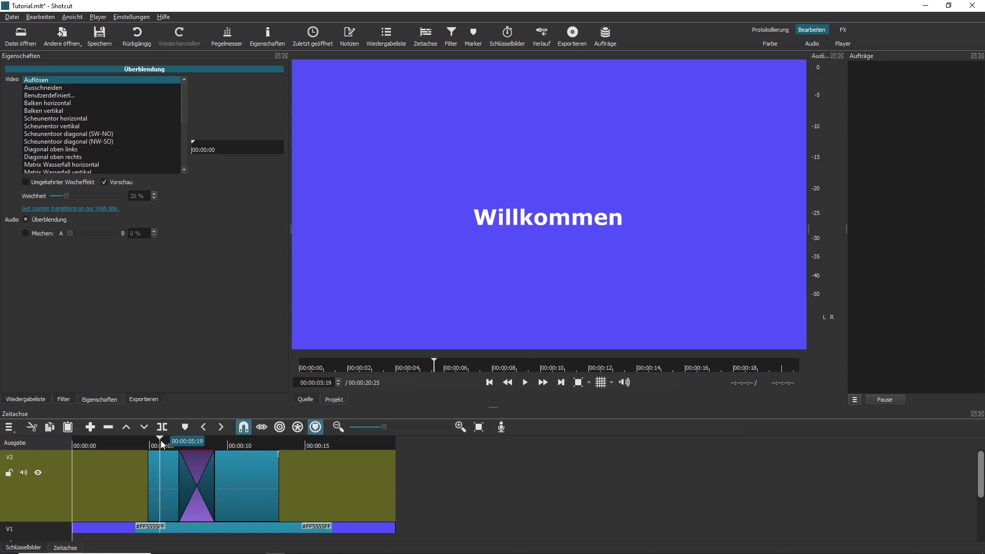
click(525, 383)
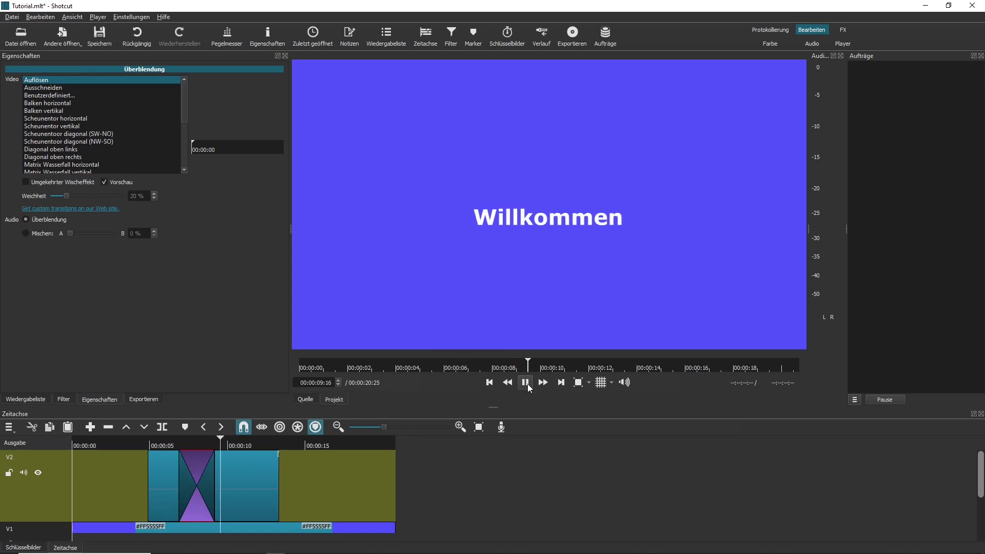
click(525, 383)
Step: Set the transition's video type to "Balken horizontal" in its properties and play it from about 6 seconds
click(65, 398)
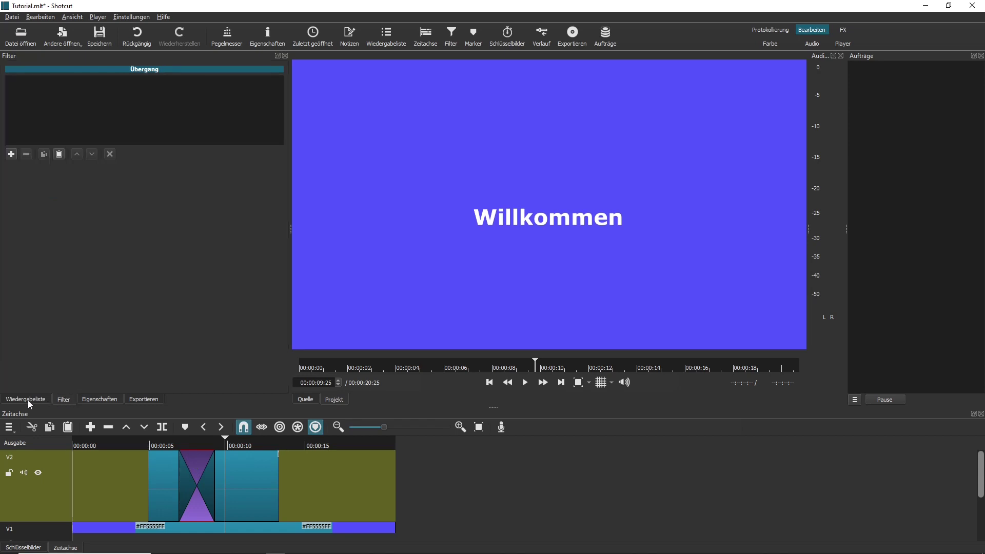
click(28, 400)
click(71, 397)
click(104, 403)
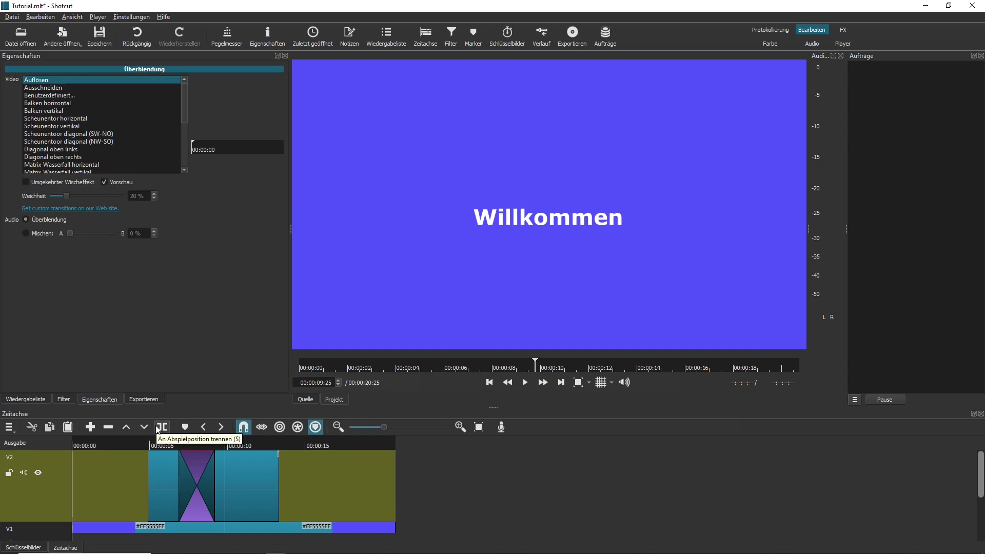
click(164, 445)
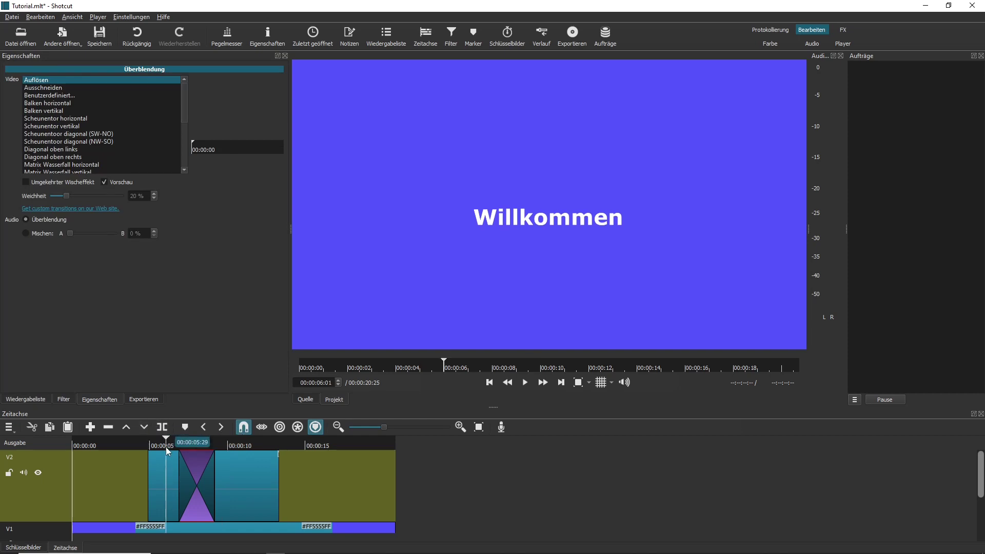
click(57, 104)
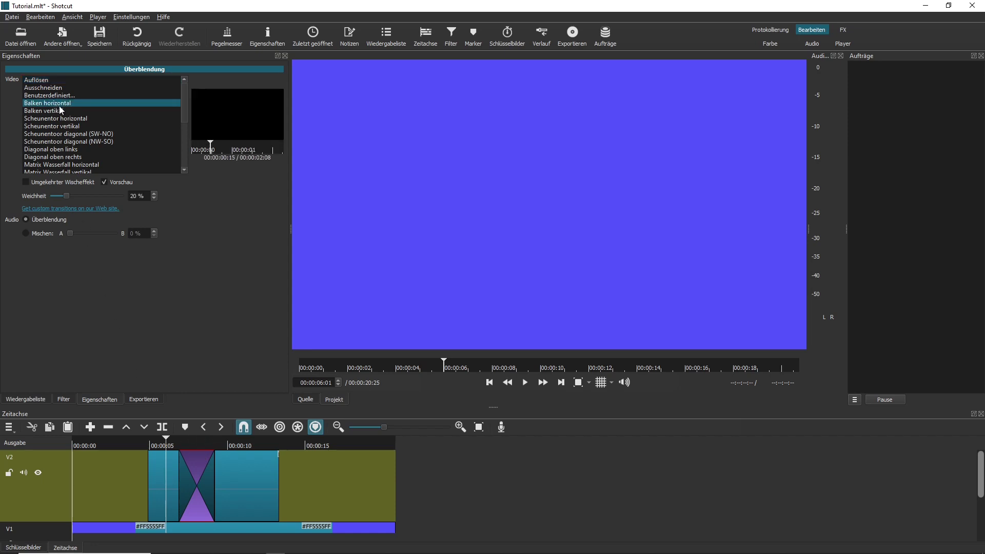
click(524, 382)
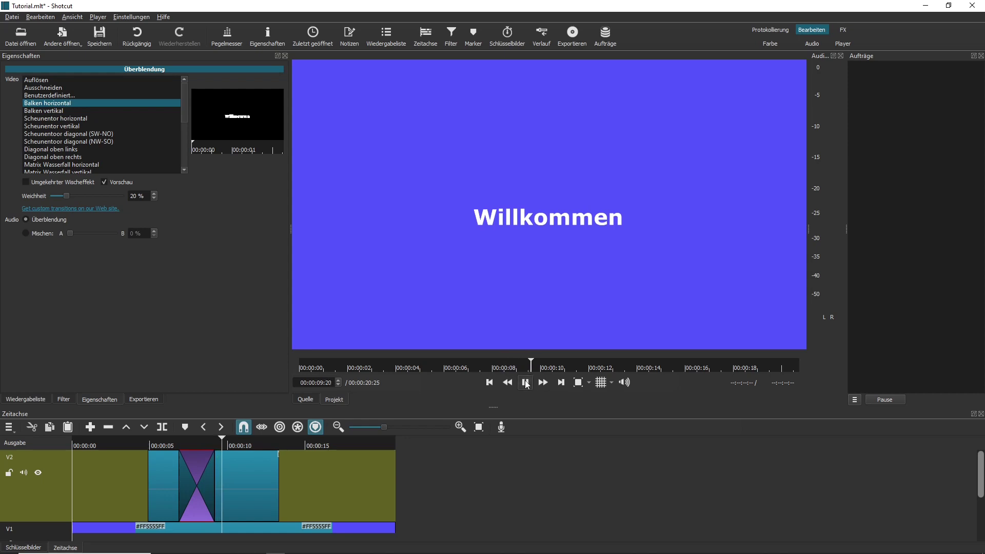
click(525, 383)
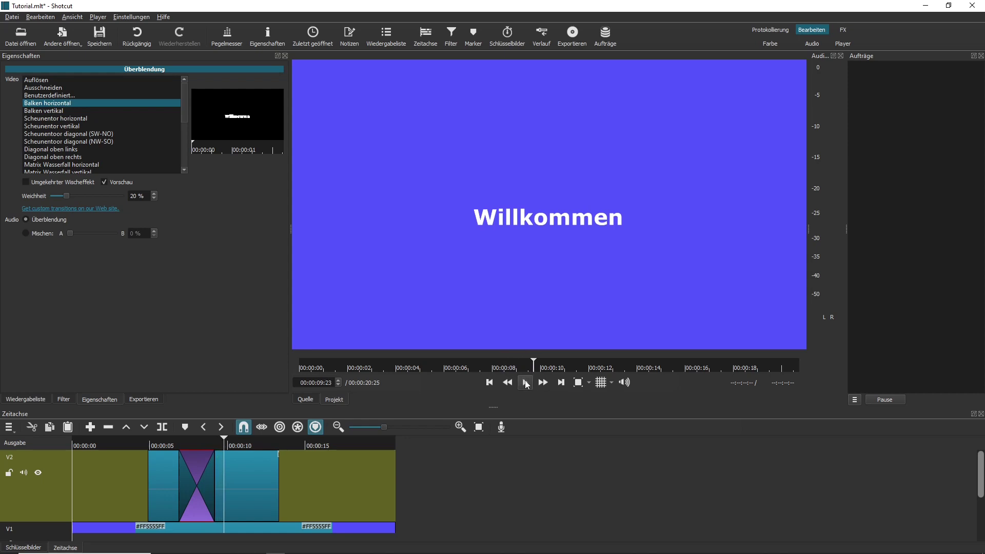
Step: Shorten the transition to about 1.5 seconds and move it onto the start of the transparent clip at about 5 seconds
click(165, 442)
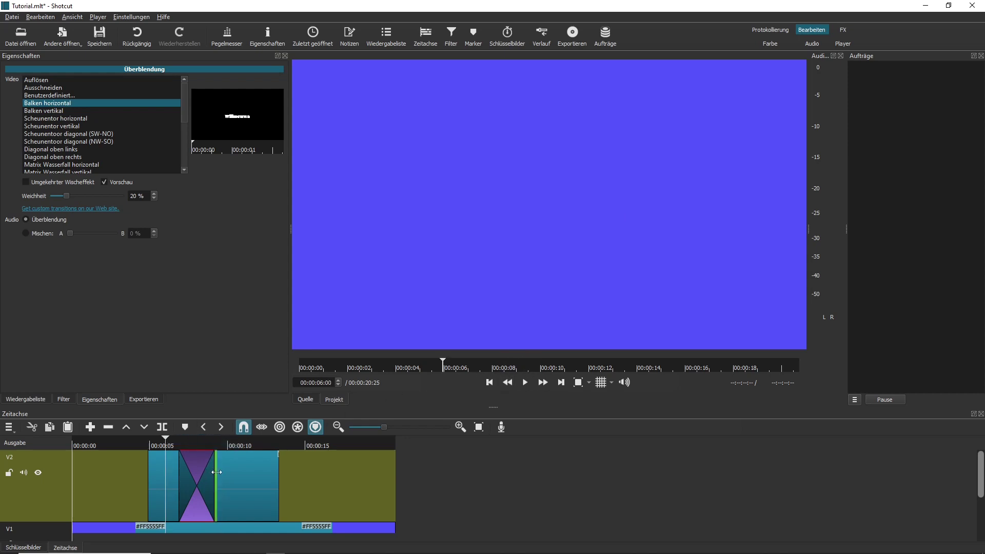
drag(214, 471, 149, 465)
click(134, 439)
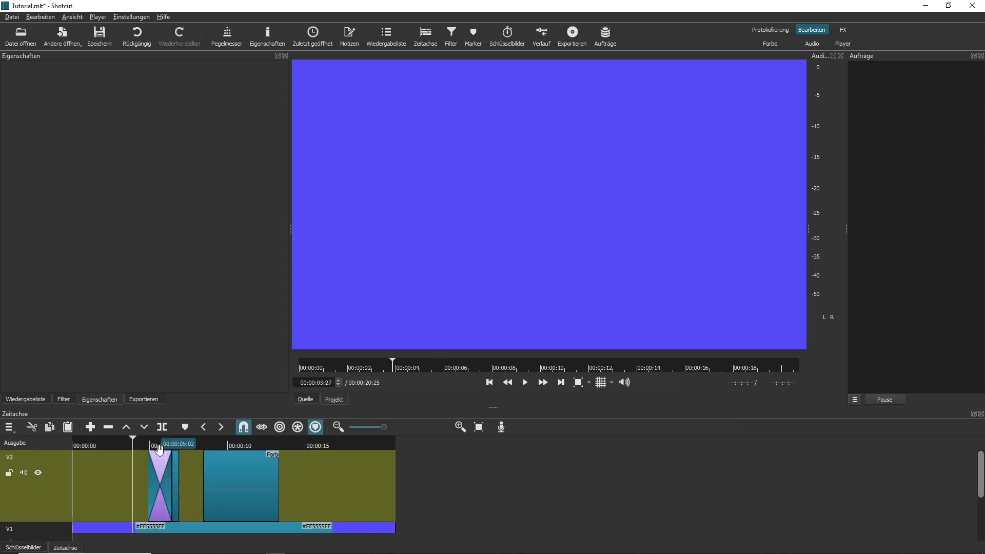
Step: Move the transition back between the transparent clip and the Willkommen clip on V2, and play it from about 5 seconds
drag(174, 469, 208, 468)
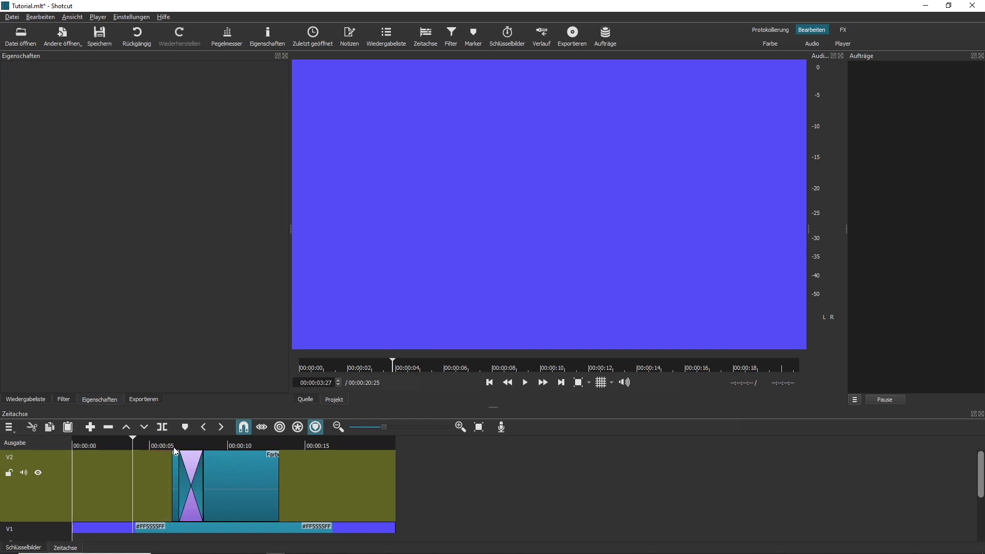
click(156, 440)
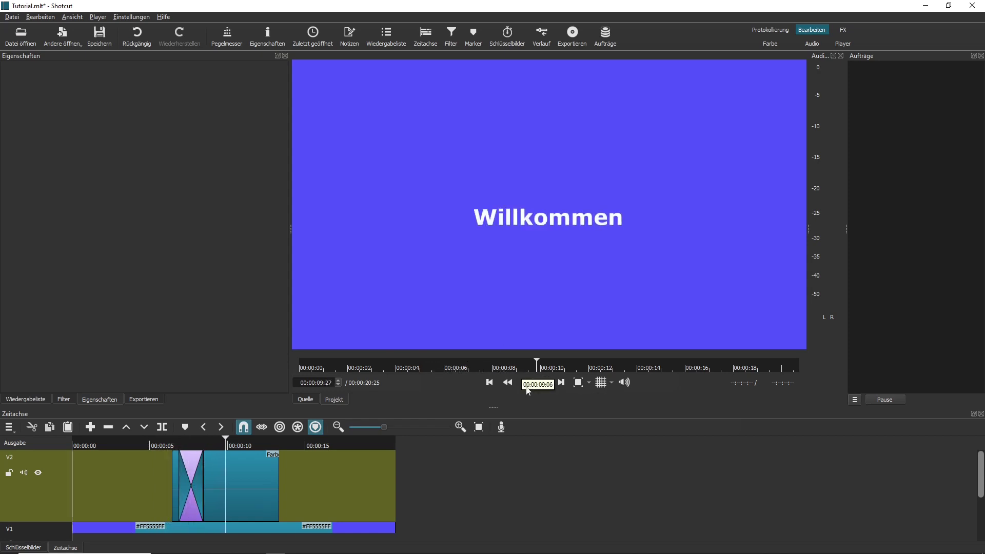
click(525, 382)
Step: Try lengthening the transition into the Willkommen clip to about 3.3 seconds, and play it from 00:00:06:21
drag(205, 494, 234, 489)
click(179, 449)
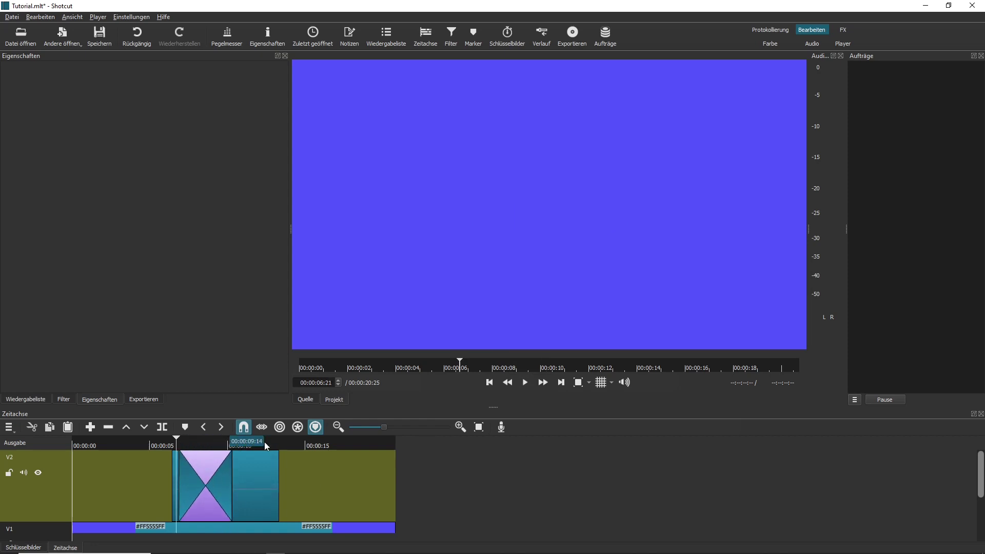
click(525, 382)
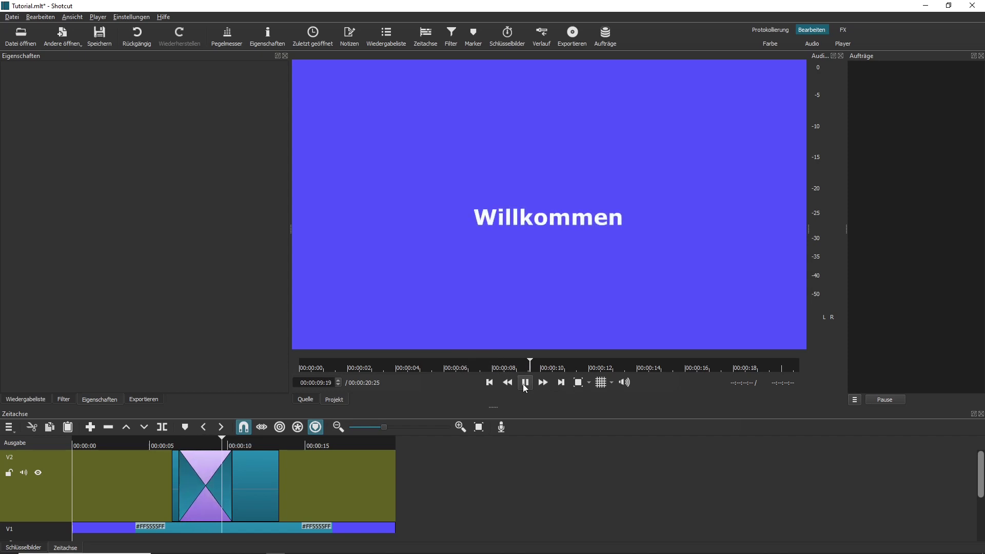
click(526, 382)
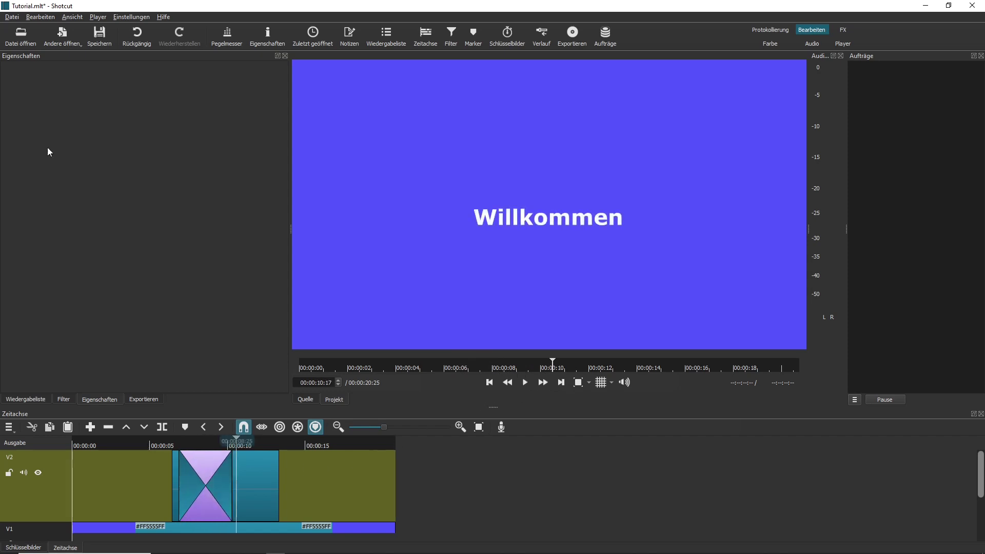
Step: Undo the last transition length change and play the title's start from 00:00:06:06
click(45, 18)
click(52, 31)
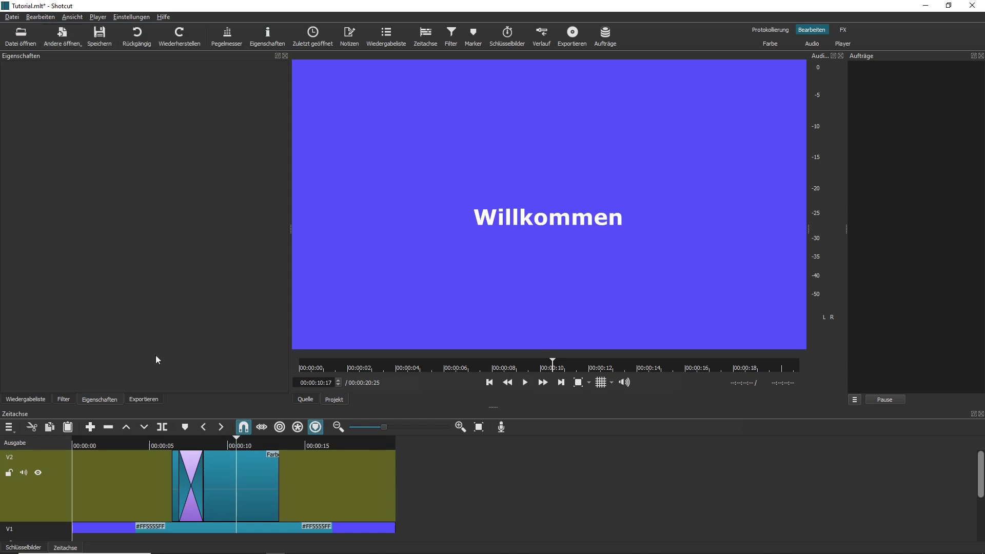
click(169, 440)
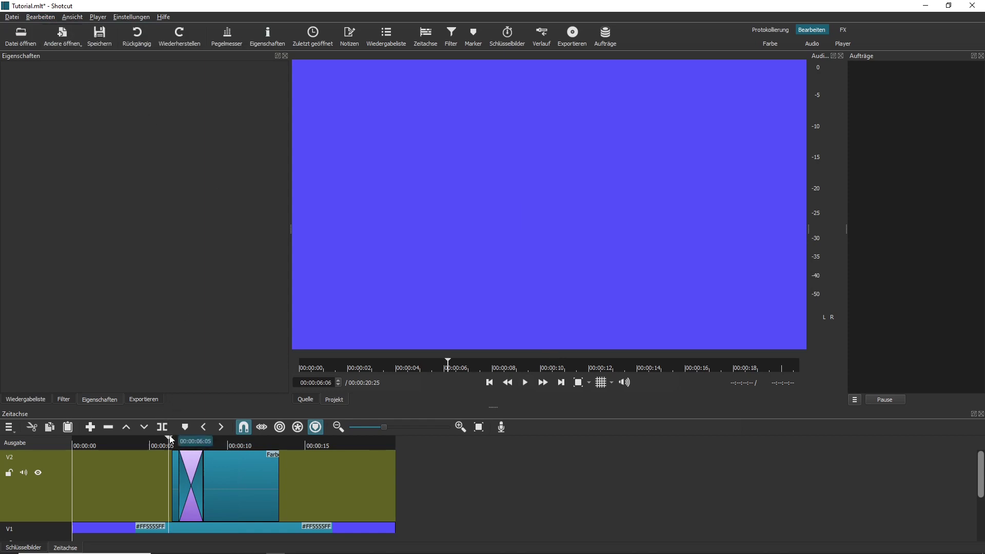
click(525, 383)
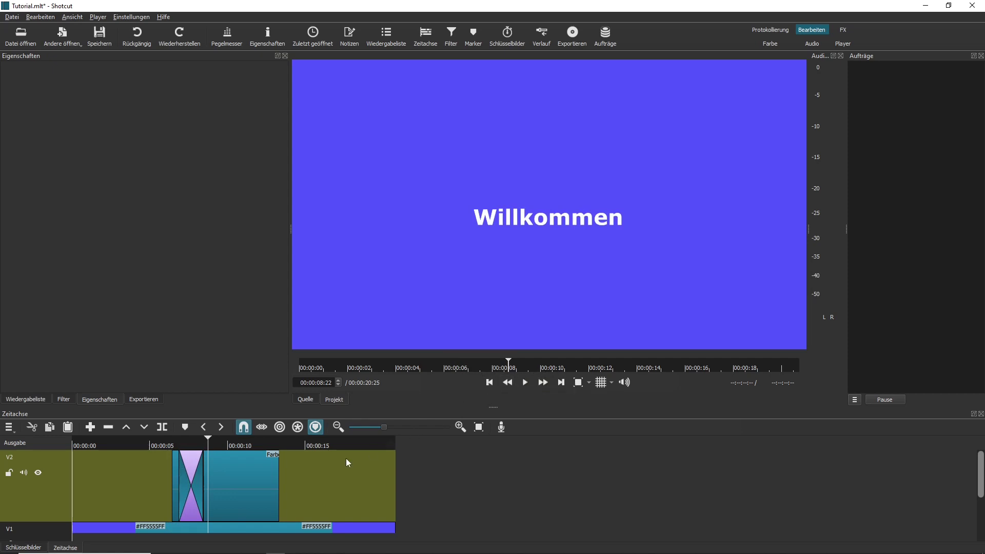
Step: Examine the Willkommen clip's properties and the V1 background beneath it, and play the title from 00:00:06:19
click(255, 478)
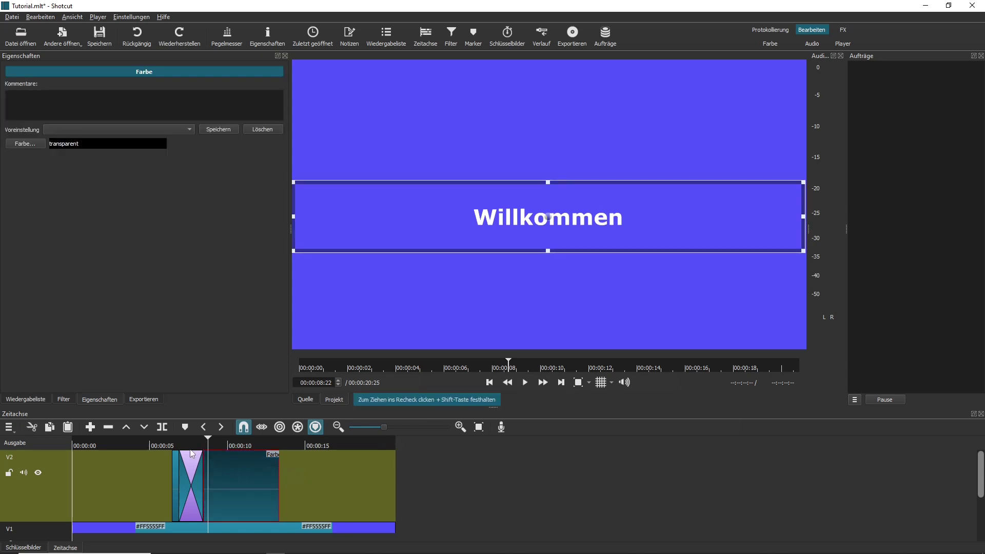
click(175, 442)
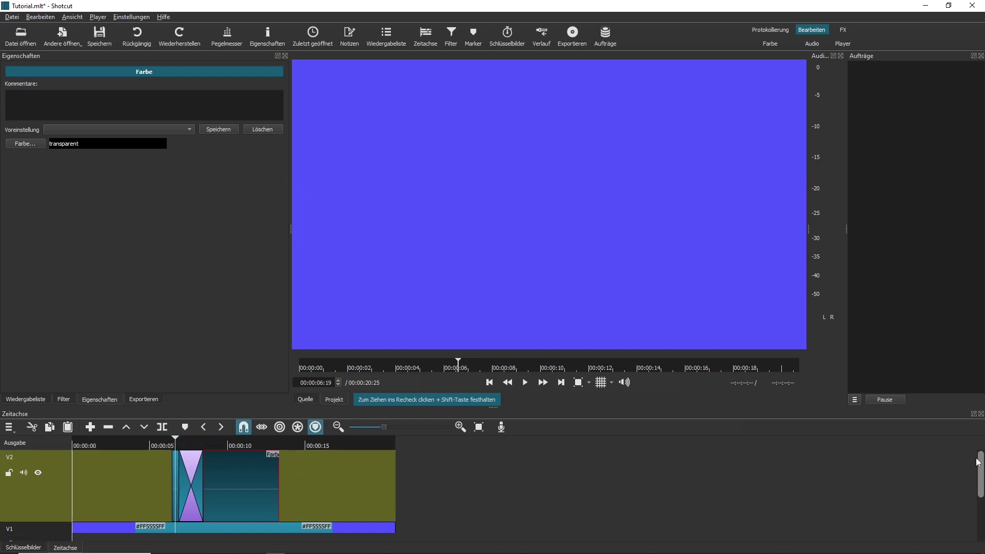
drag(977, 461, 978, 503)
click(32, 511)
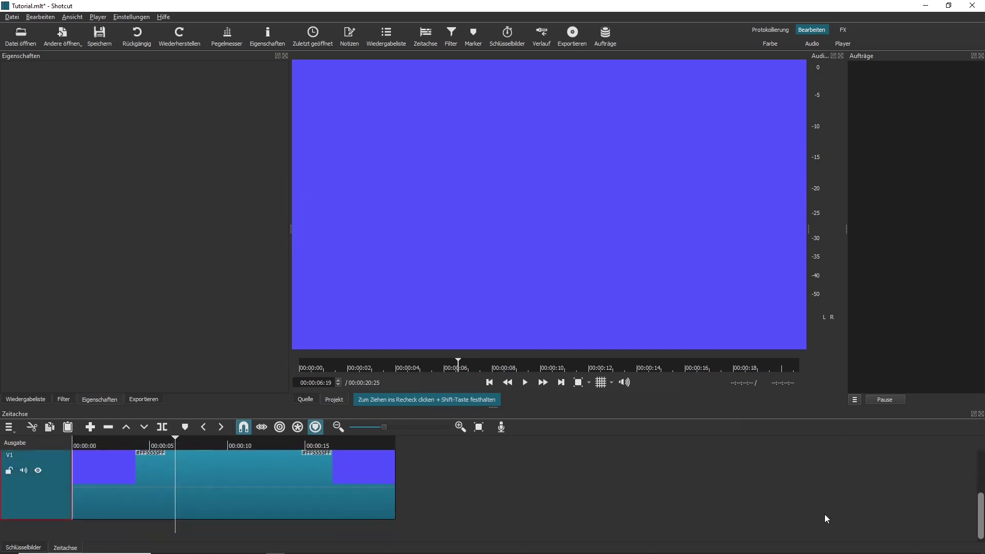
drag(981, 513, 981, 448)
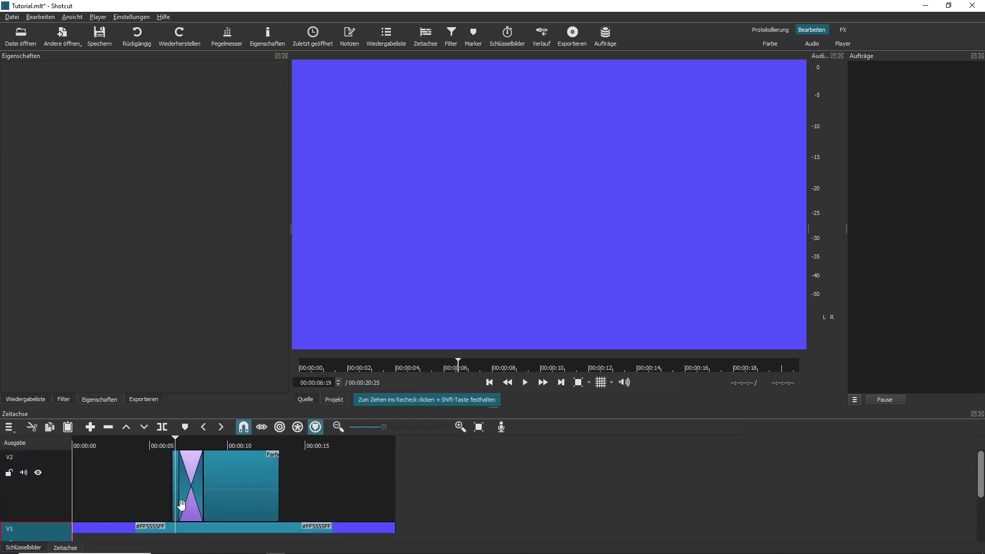
click(525, 382)
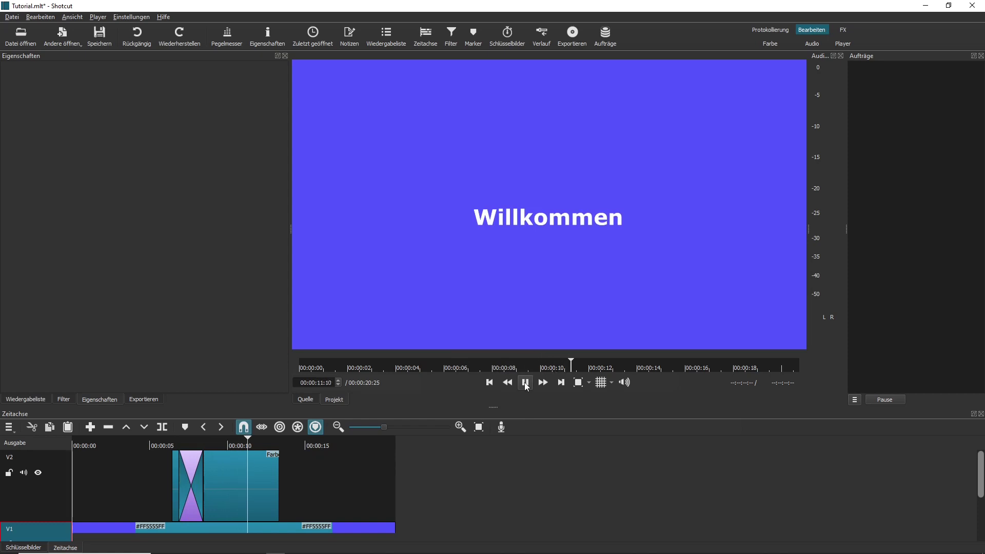
click(525, 383)
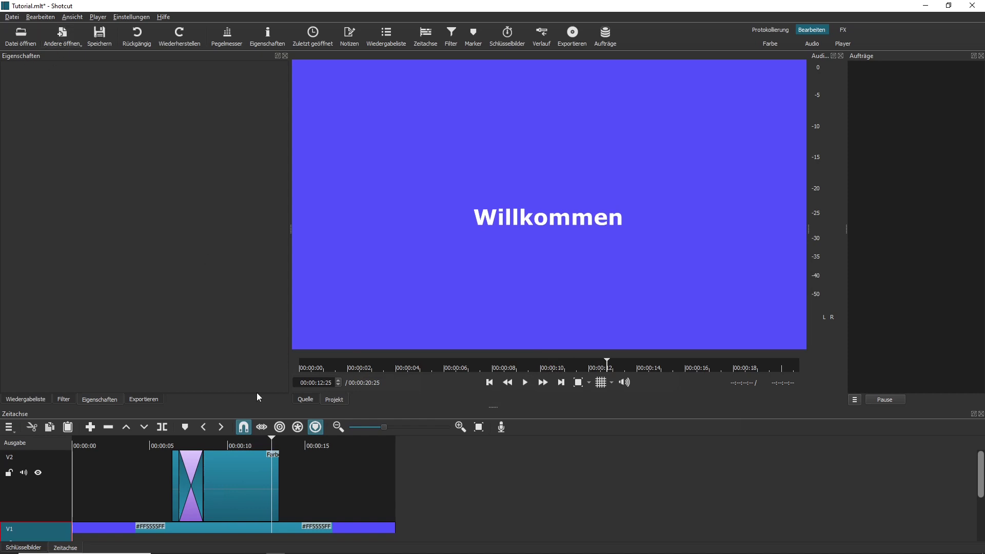
click(41, 17)
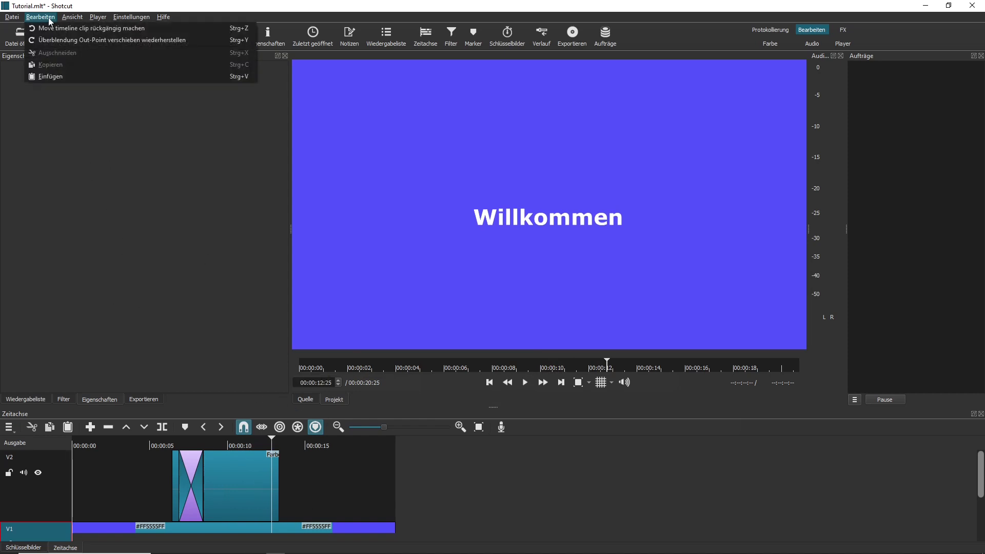
click(7, 206)
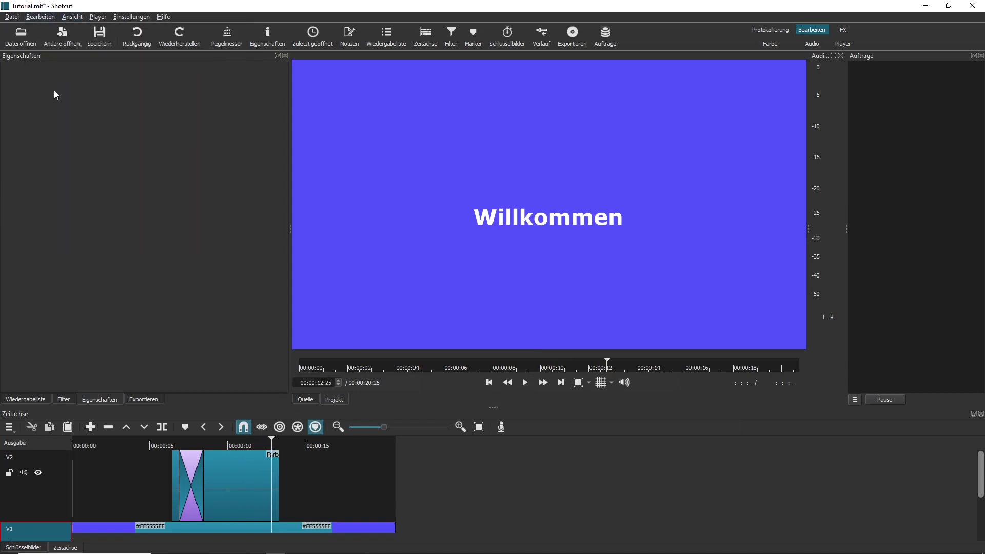
Step: Create a second transparent colour clip, append it to V1 and move it onto V2 at about 17.7 seconds
click(67, 35)
click(76, 54)
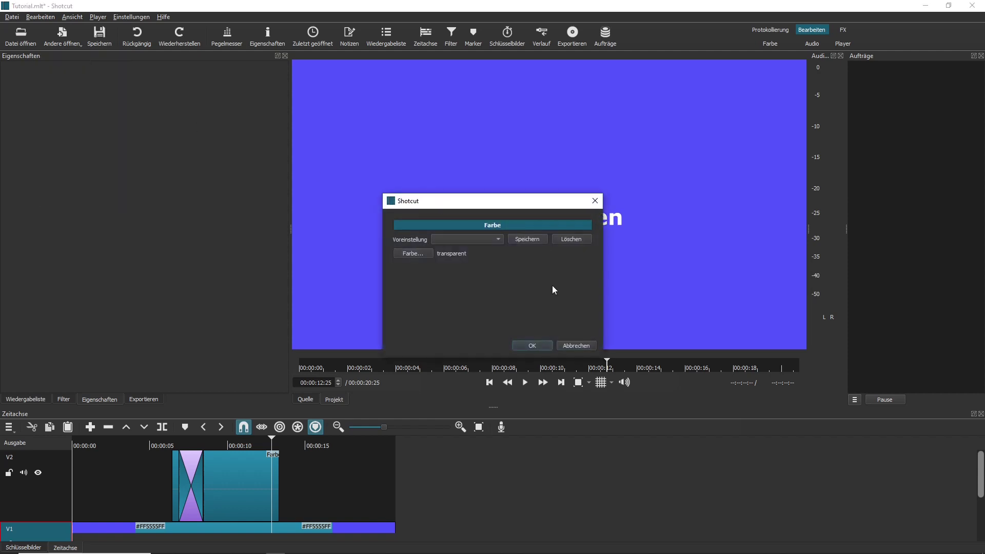
click(532, 345)
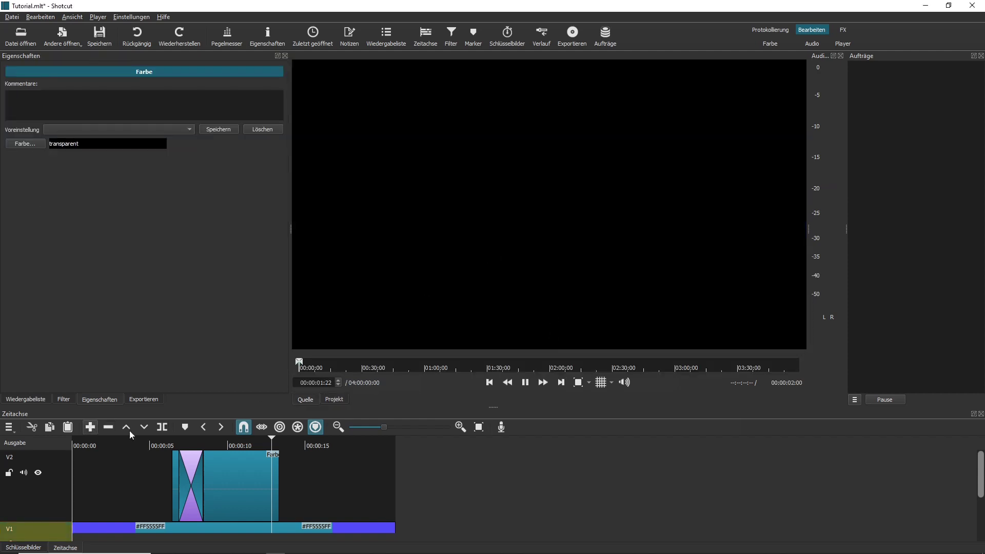
key(a)
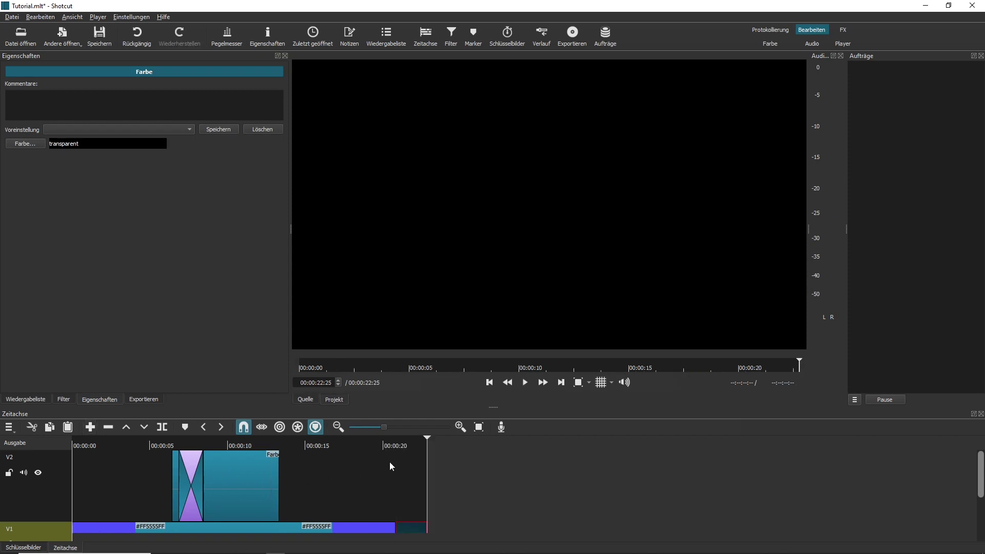
drag(410, 527, 359, 481)
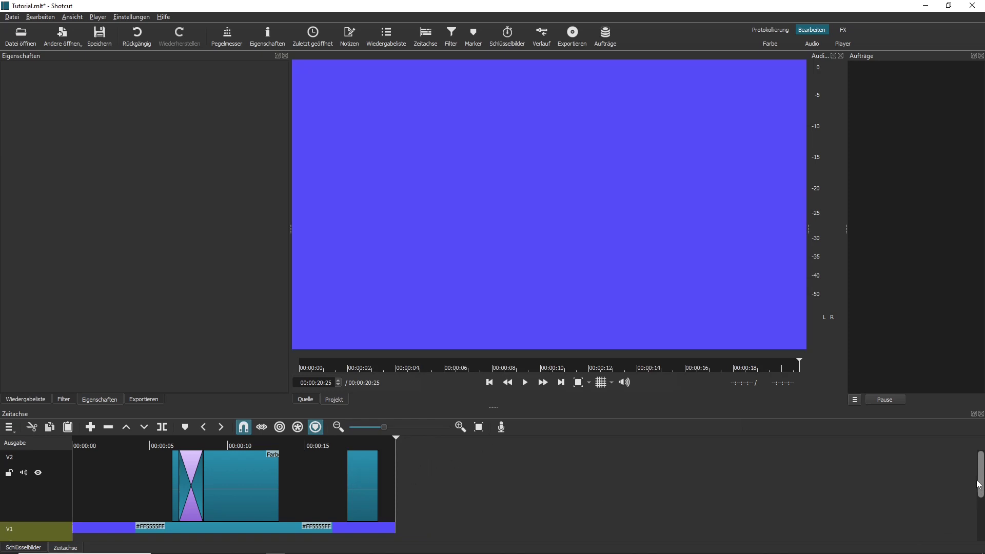
mouse_move(981, 476)
mouse_down()
mouse_move(981, 495)
mouse_move(981, 461)
mouse_up()
Step: Try dropping the new transparent clip over the end of the Willkommen clip, and undo the move
drag(361, 487, 256, 488)
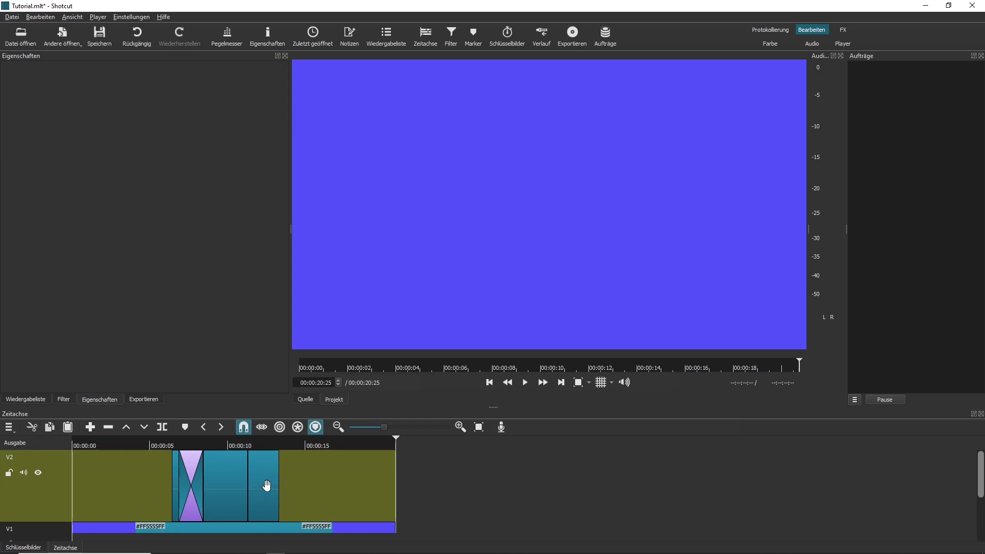
click(40, 17)
click(62, 26)
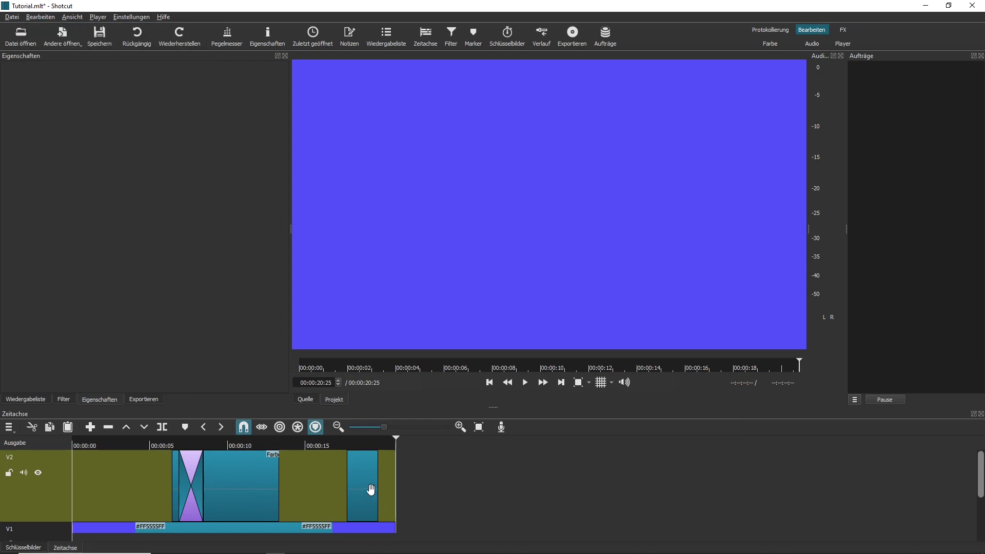
Step: Overlap the new transparent clip with the Willkommen clip's end for a transition of about 1.8 seconds, and play it from 00:00:09:24
drag(356, 488, 272, 493)
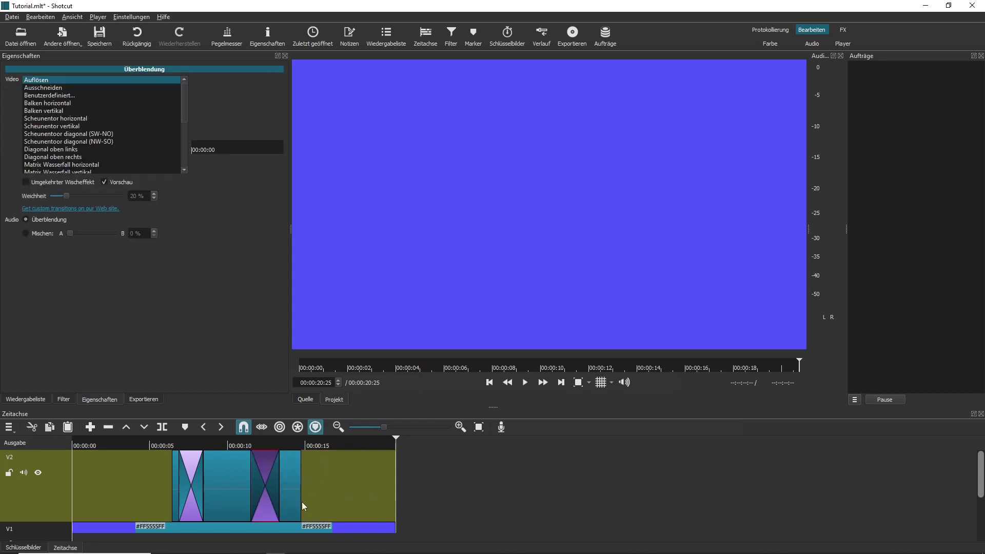
click(224, 444)
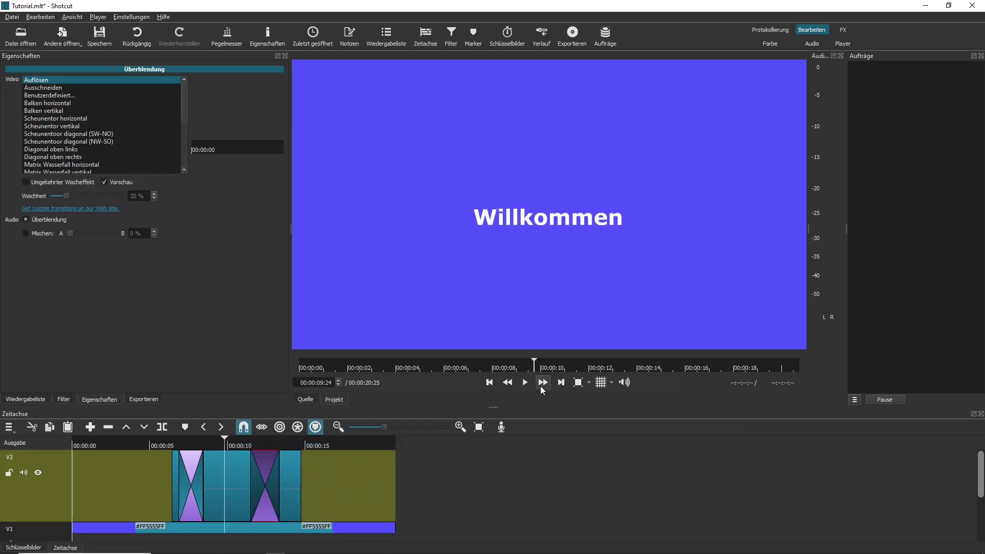
click(525, 385)
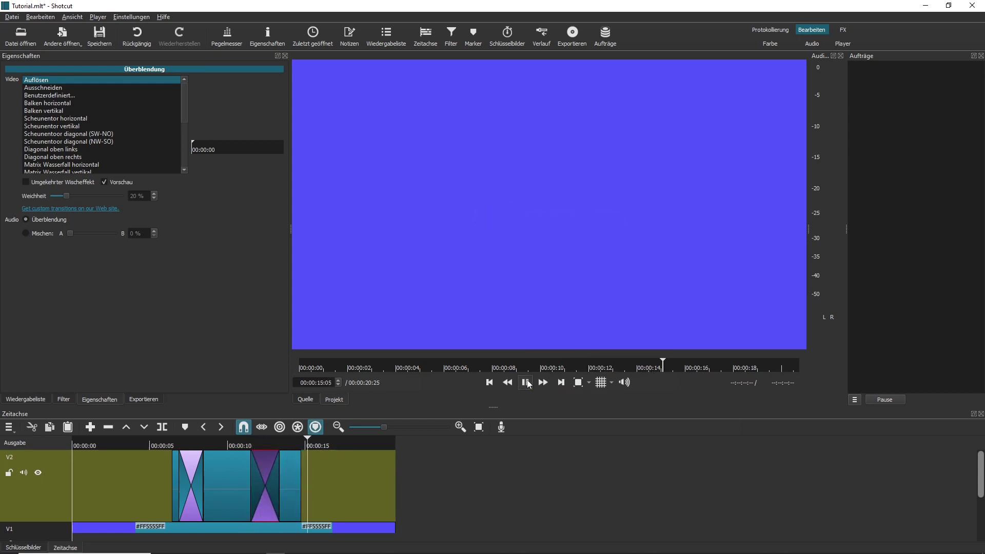
click(526, 383)
Step: Set the closing transition's video type to "Scheunentor vertikal" and play it from about 10.6 seconds
click(44, 127)
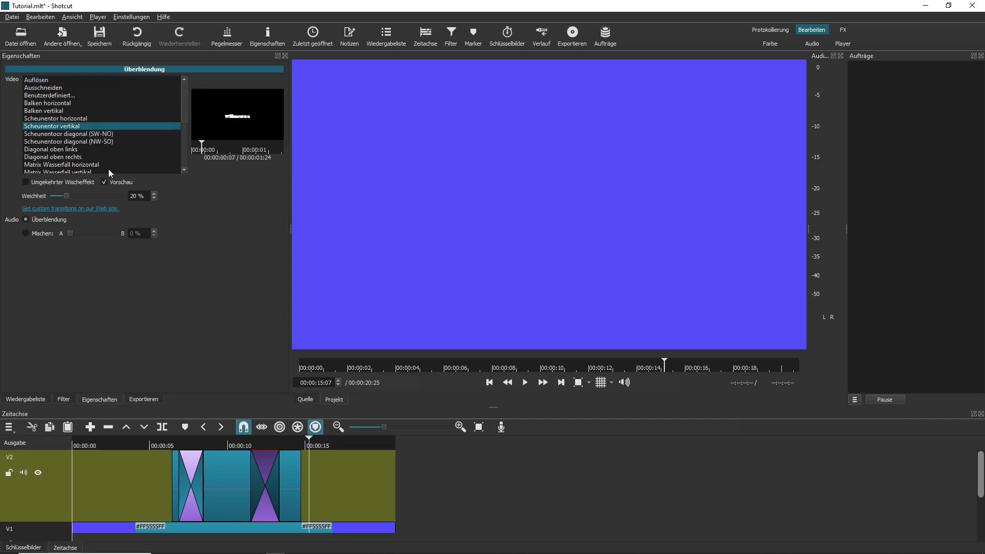
click(238, 447)
click(524, 383)
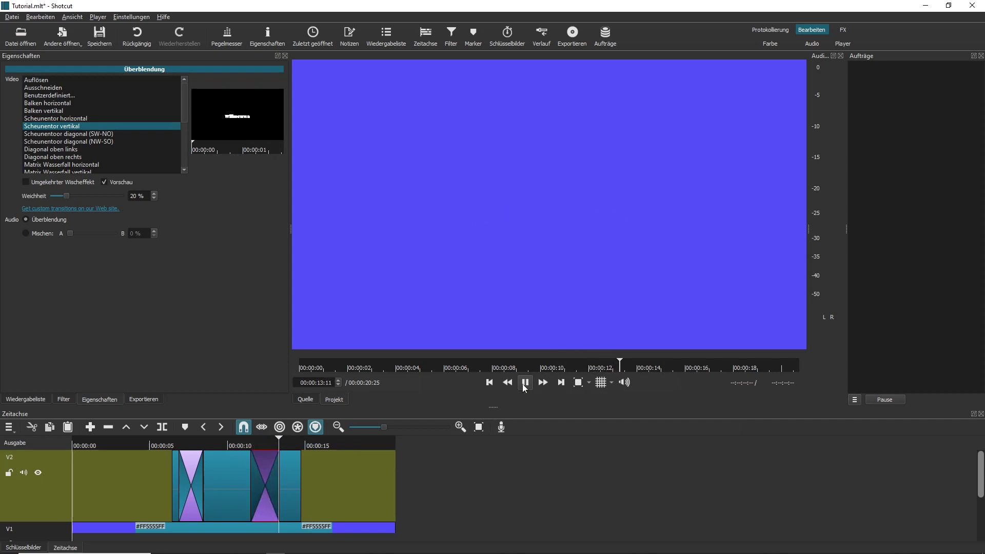
key(space)
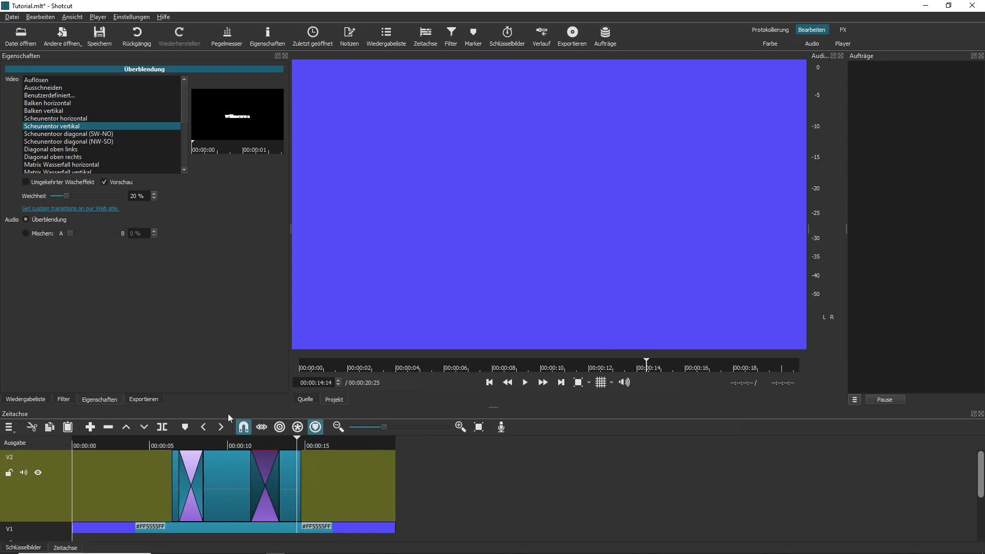
Step: Set the closing transition's video type to "Balken vertikal" and play it from 00:00:10:29
click(67, 112)
click(243, 445)
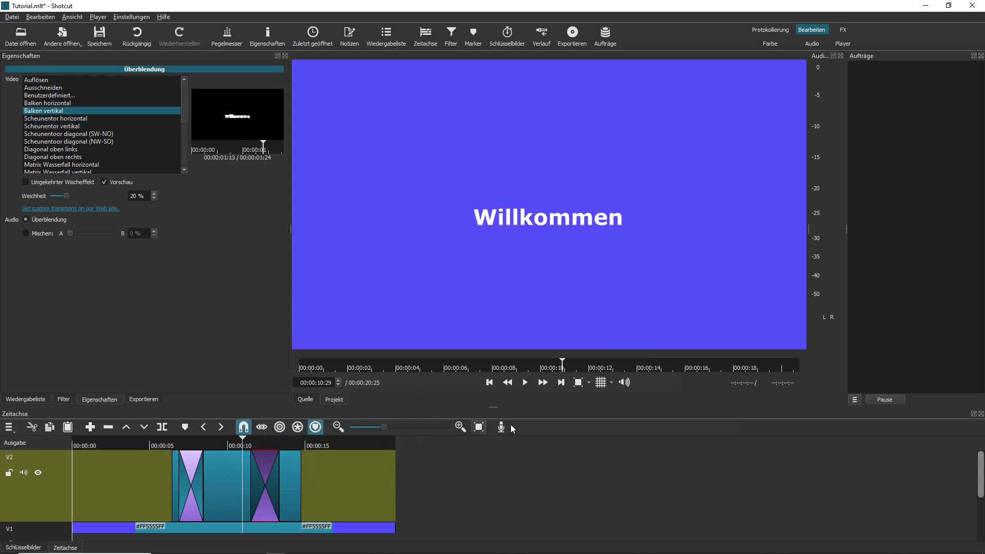
click(525, 383)
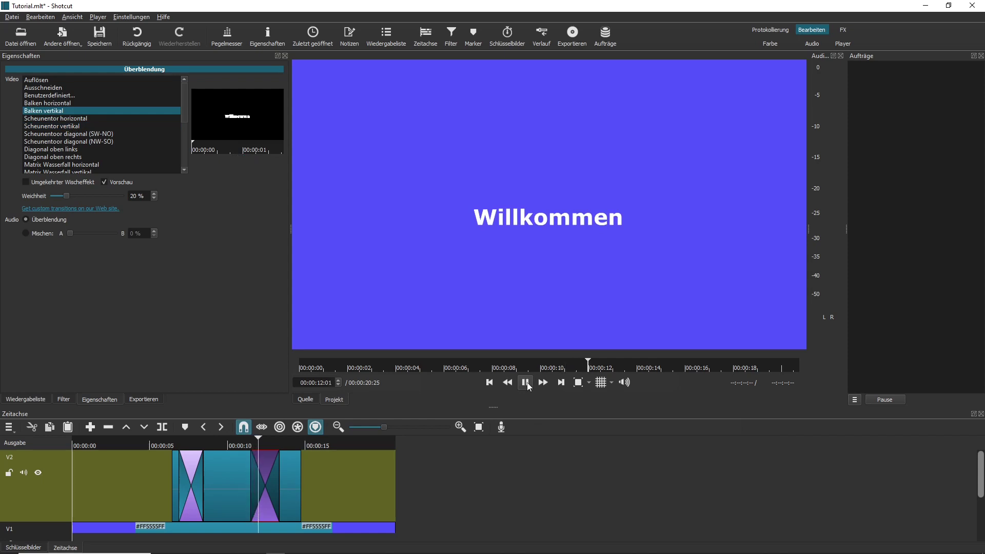
click(525, 382)
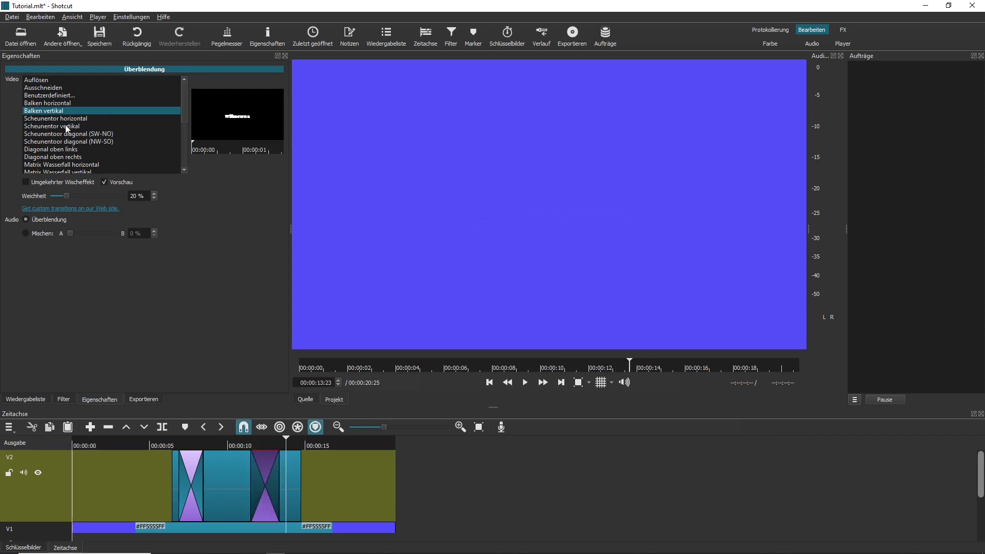
Step: Set the closing transition's video type to "Balken horizontal" and play it from 00:00:10:26
click(67, 103)
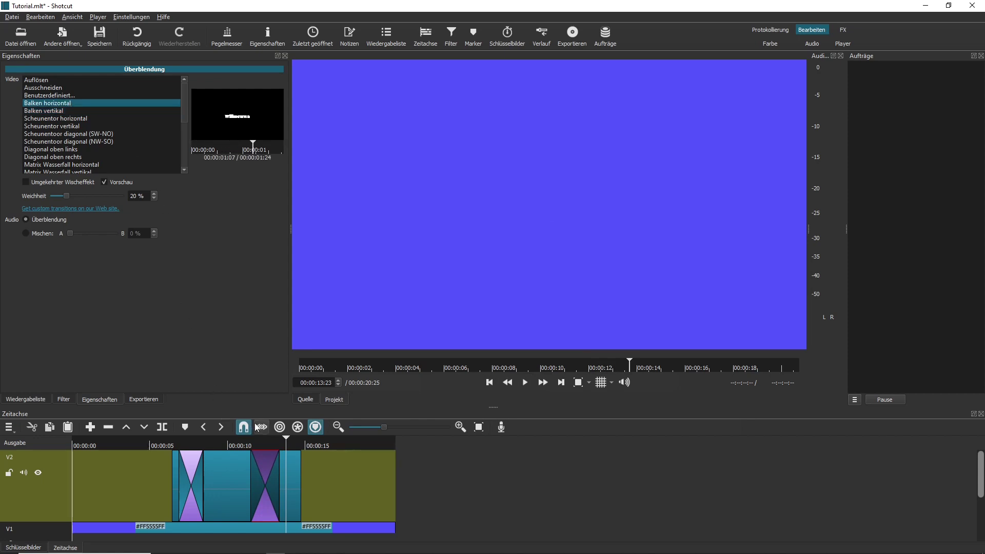
click(242, 444)
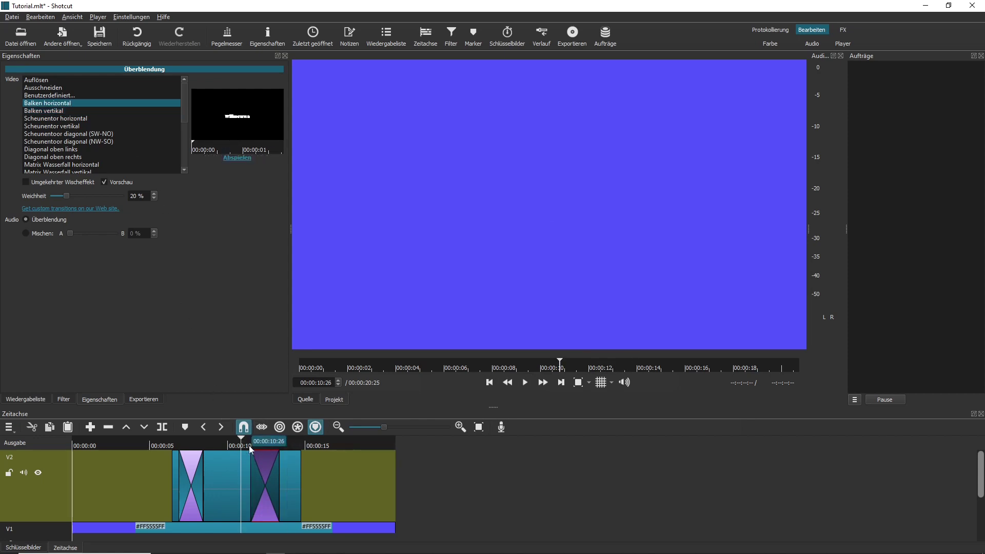
click(526, 384)
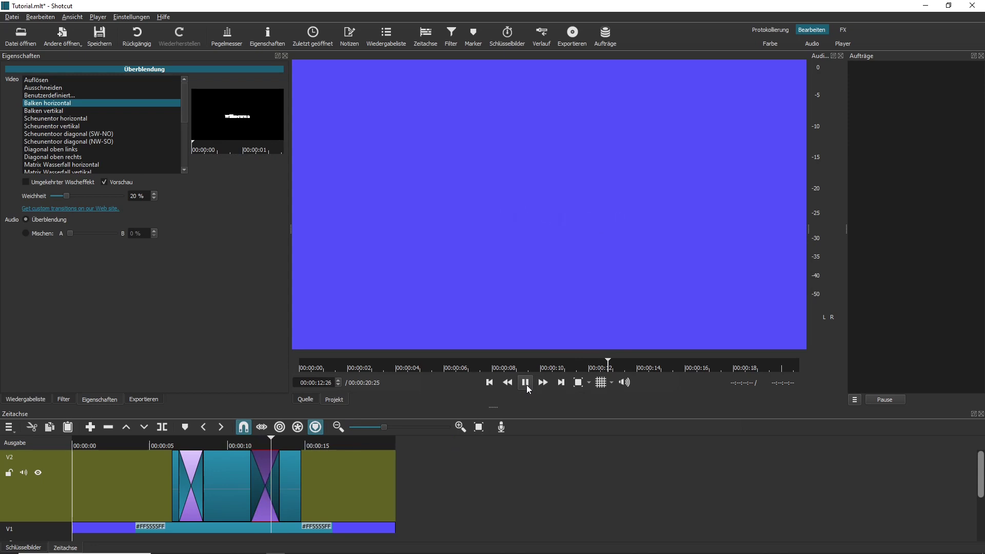
click(526, 384)
Step: Trim the end of the trailing transparent clip on V2 by about half a second
drag(300, 482, 291, 483)
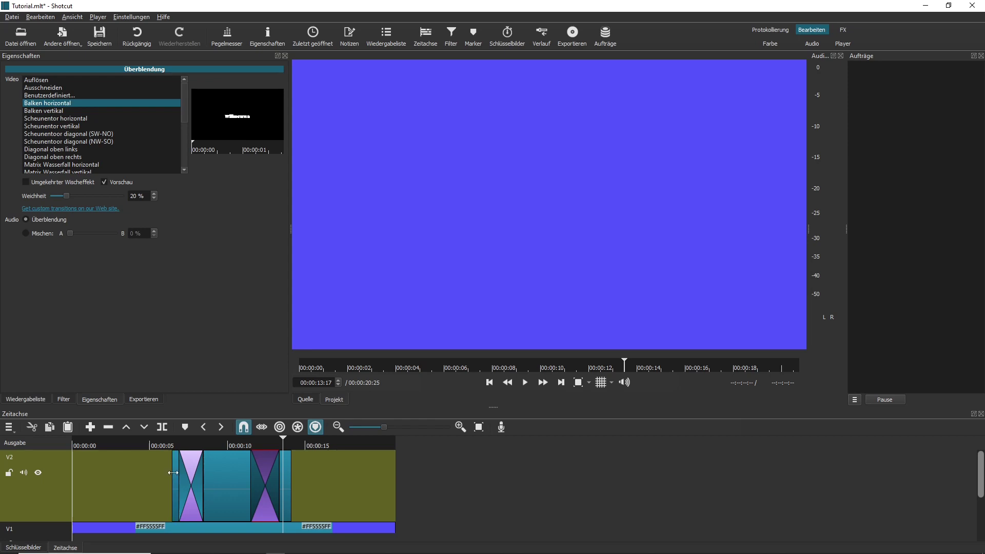
Step: Play the title sequence from just before the opening transparent clip, about 5.7 seconds, until after the closing transition
click(161, 443)
click(525, 386)
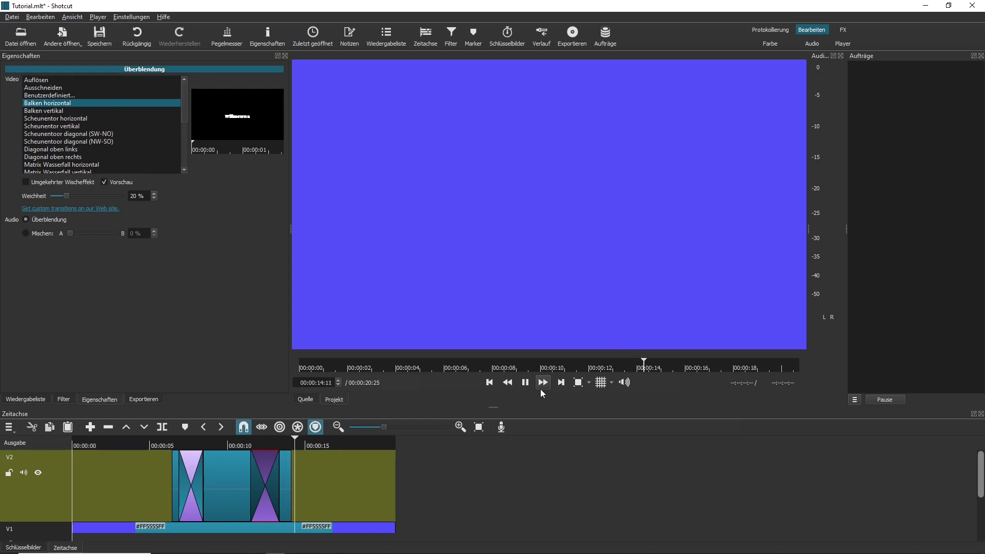
click(525, 381)
Step: Move the coloured background clip from V1 onto V2, starting at about 20.8 seconds, well behind the title
click(452, 529)
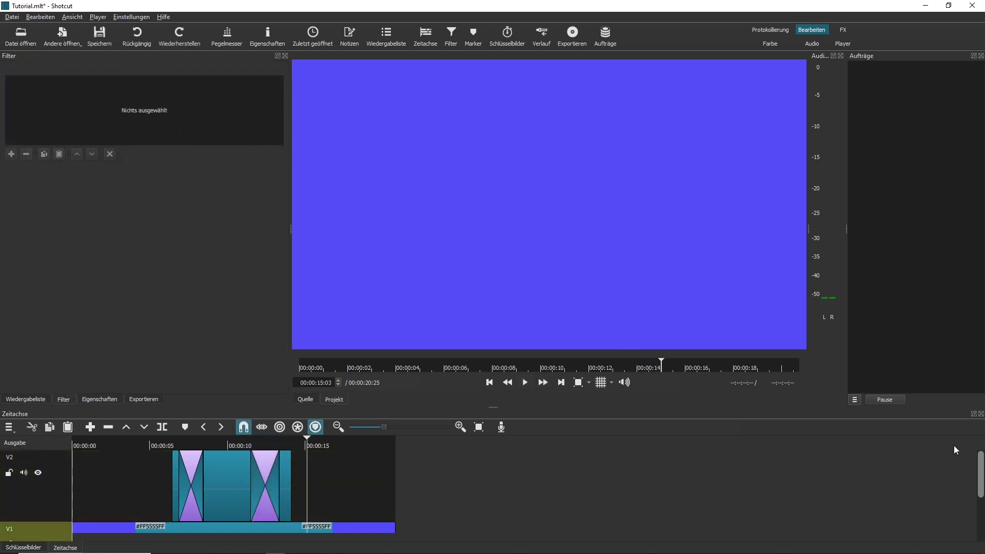
mouse_move(980, 458)
mouse_down()
mouse_move(980, 474)
mouse_move(981, 442)
mouse_up()
click(227, 445)
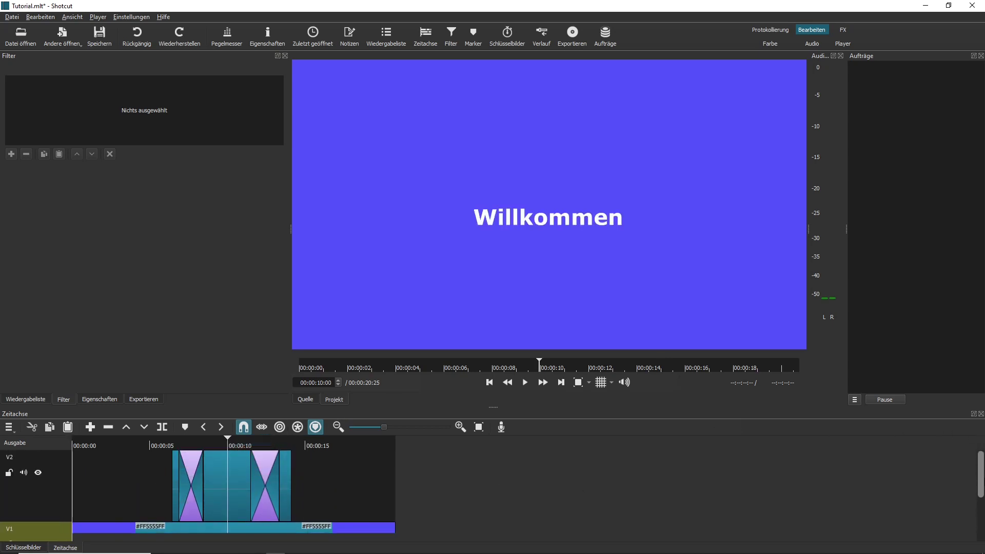
mouse_move(980, 479)
mouse_down()
mouse_move(980, 521)
mouse_move(981, 483)
mouse_up()
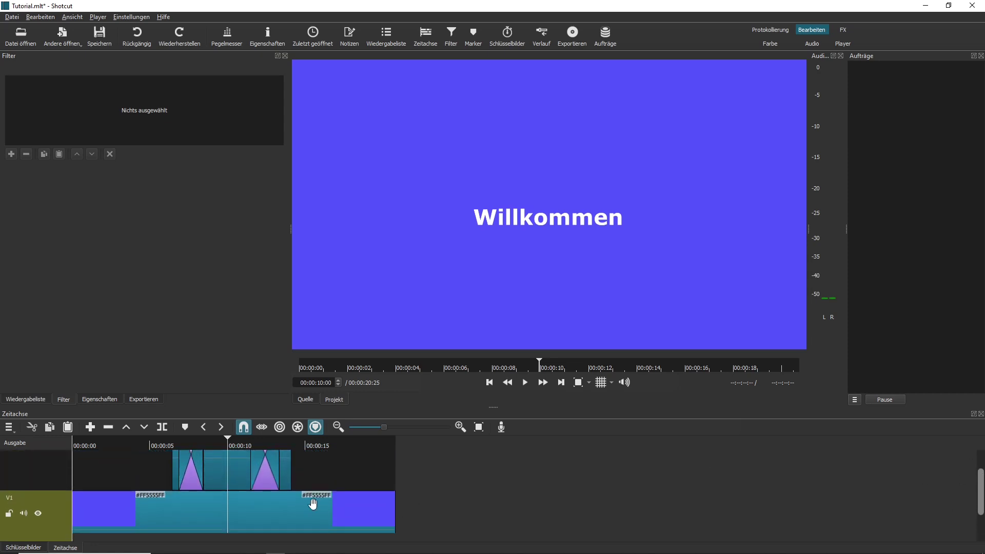
drag(302, 508, 649, 483)
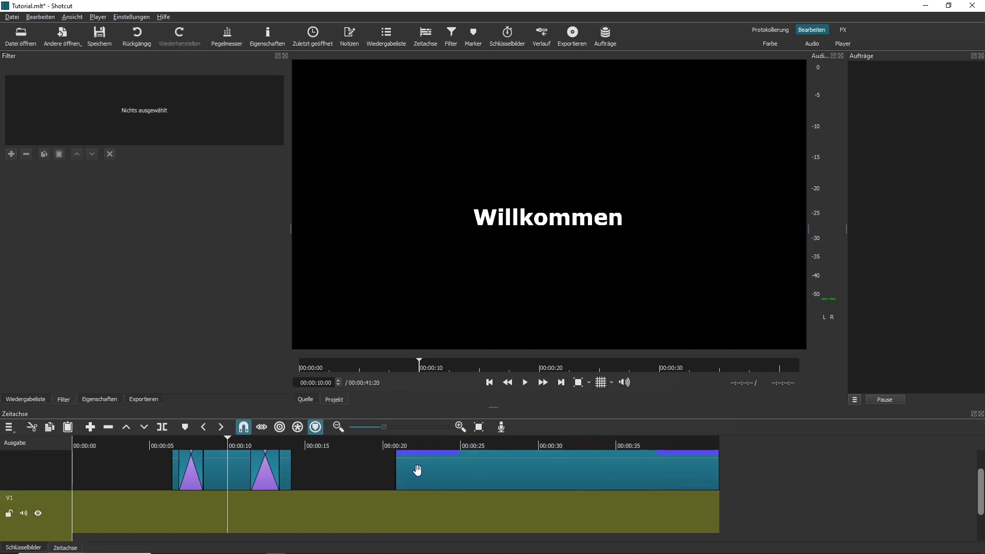
Step: Open Video.mp4 from the Tutorial folder inside Temp, preview it briefly, and place it at the start of V1
click(21, 35)
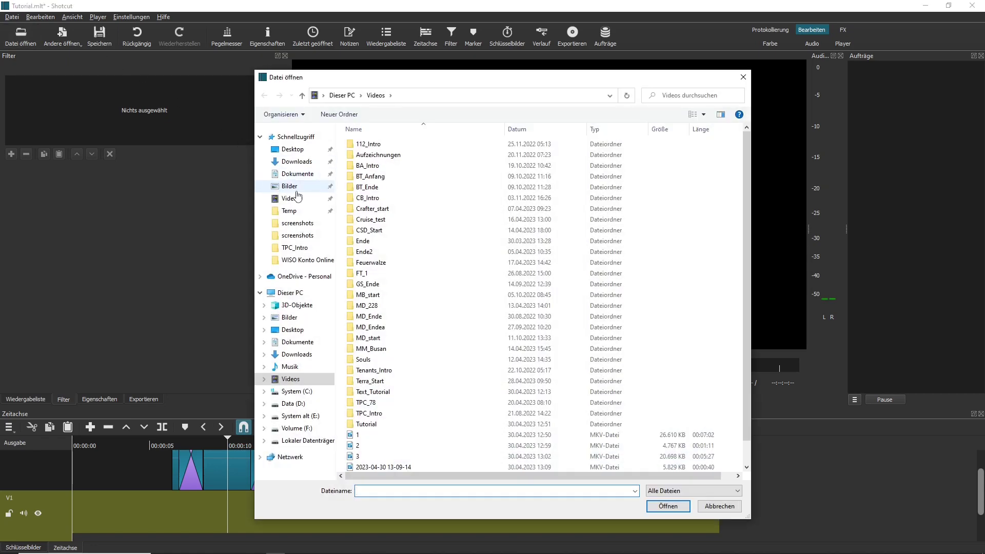
click(303, 213)
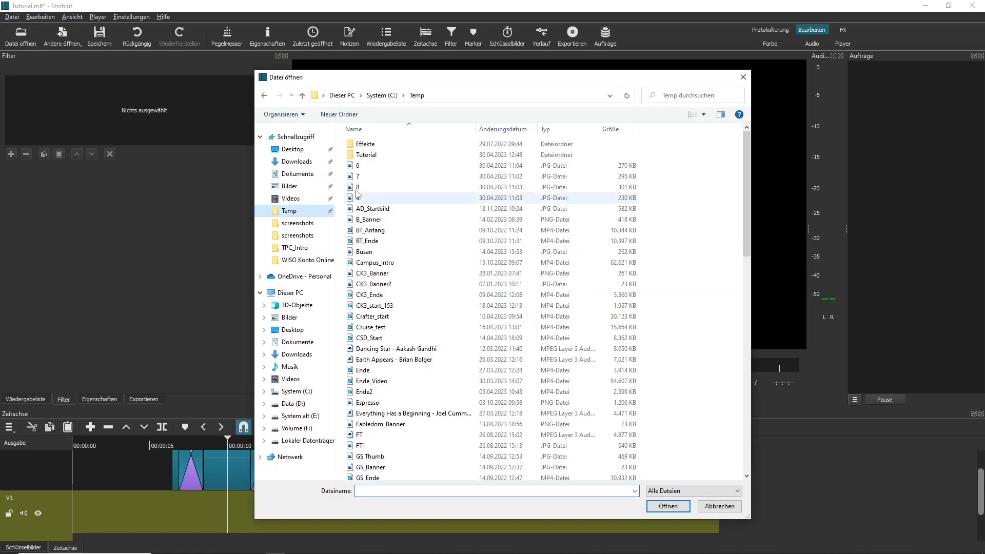
double_click(381, 154)
double_click(381, 151)
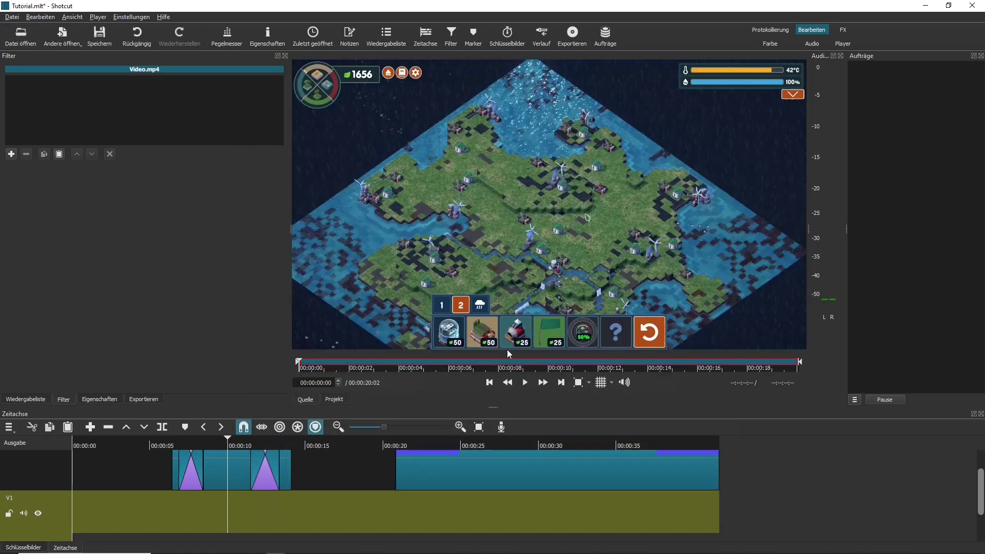
click(525, 383)
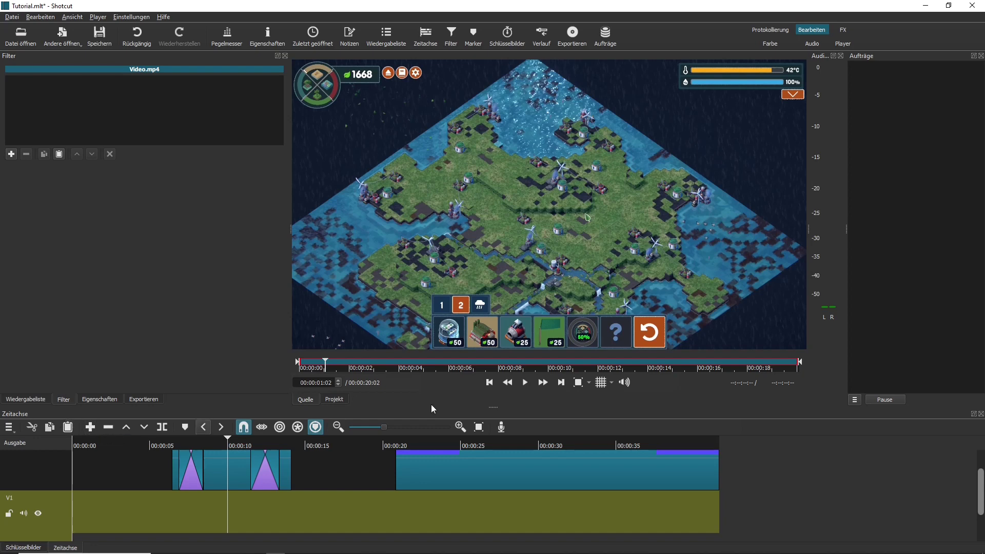
drag(505, 260, 71, 517)
drag(180, 550, 179, 550)
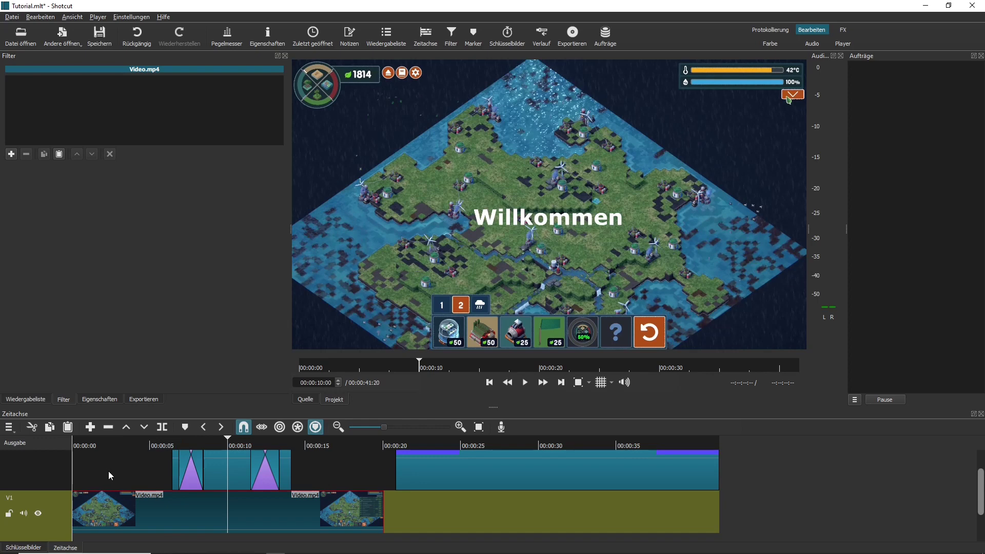
Step: Ripple-delete the gap in front of the title sequence on V2
click(81, 470)
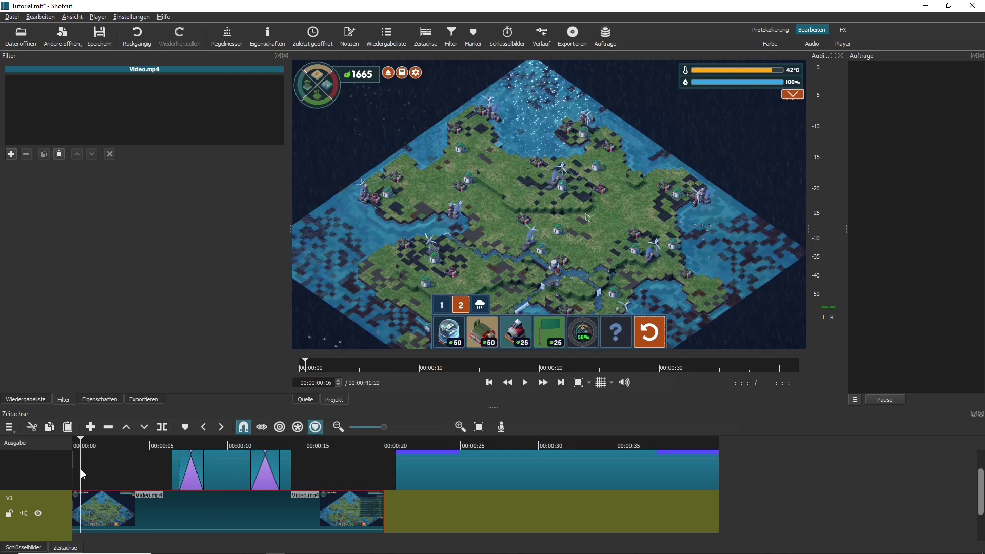
right_click(115, 470)
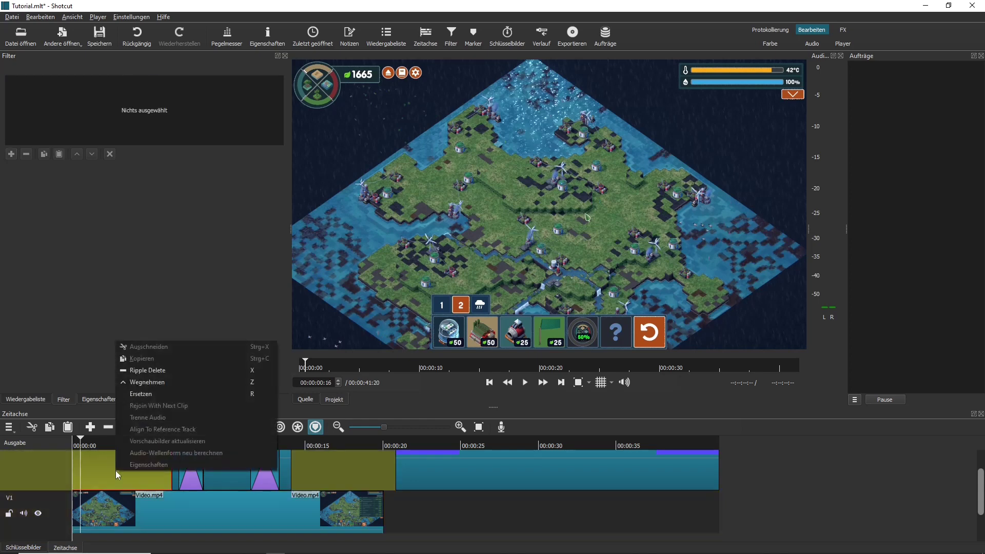
click(144, 371)
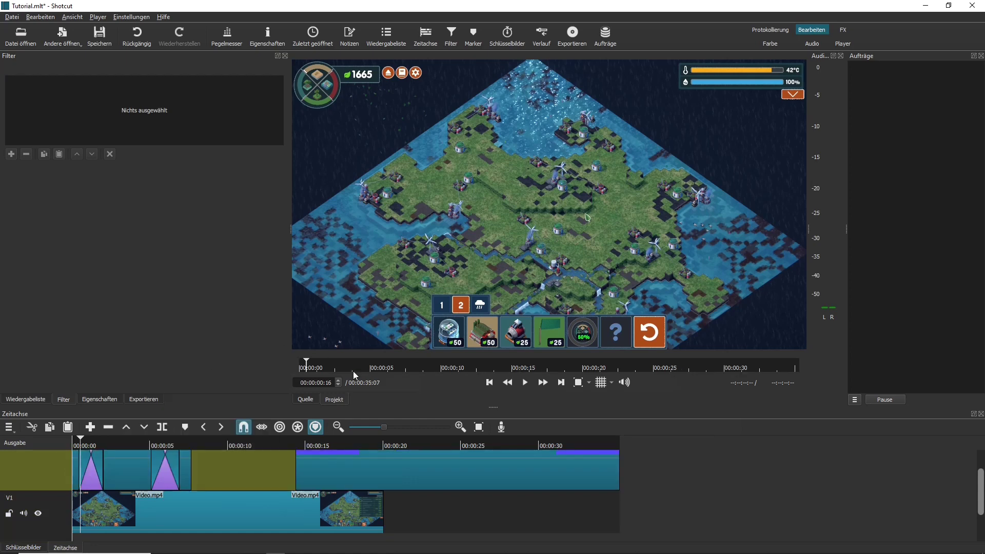
Step: Play the project from the start to view the title transitions over the video
drag(980, 513, 981, 416)
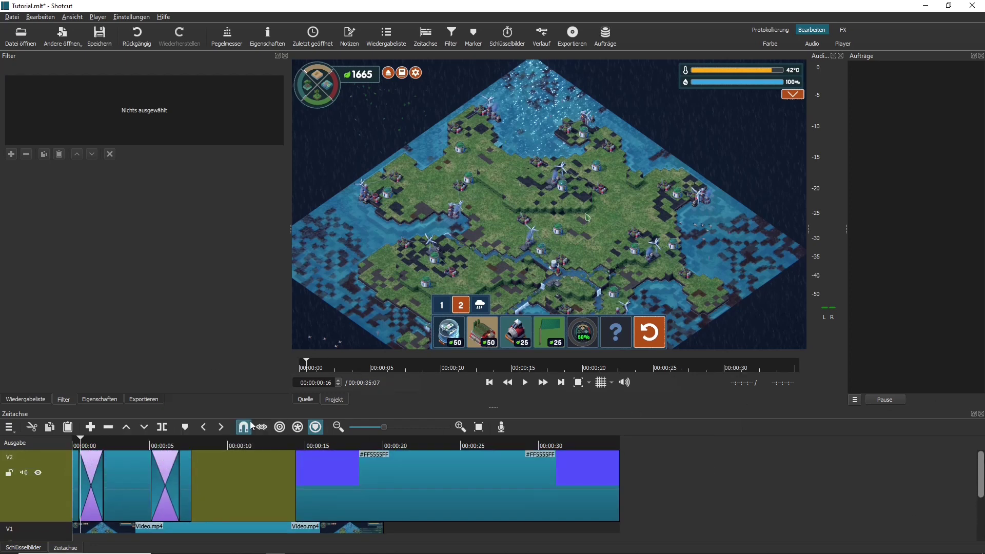
click(490, 383)
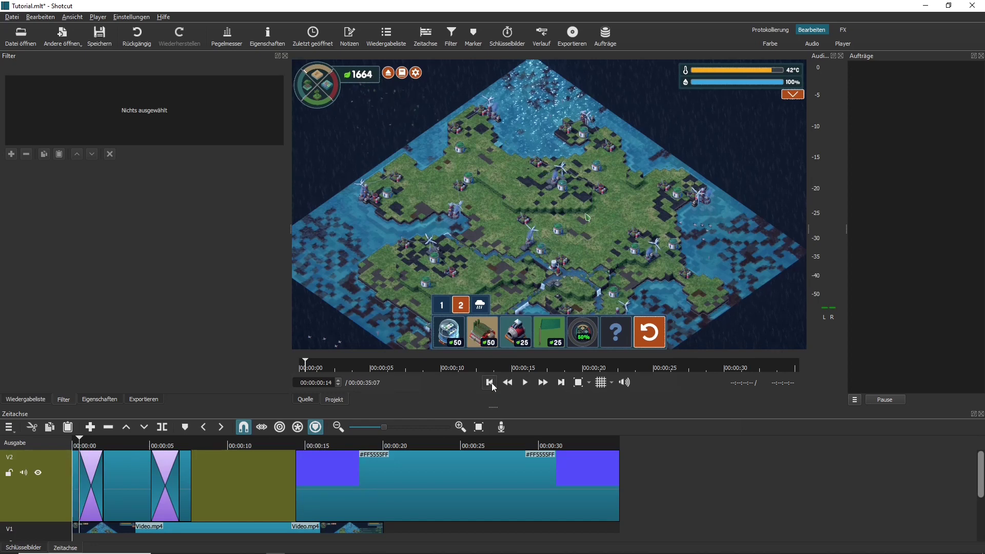
click(526, 383)
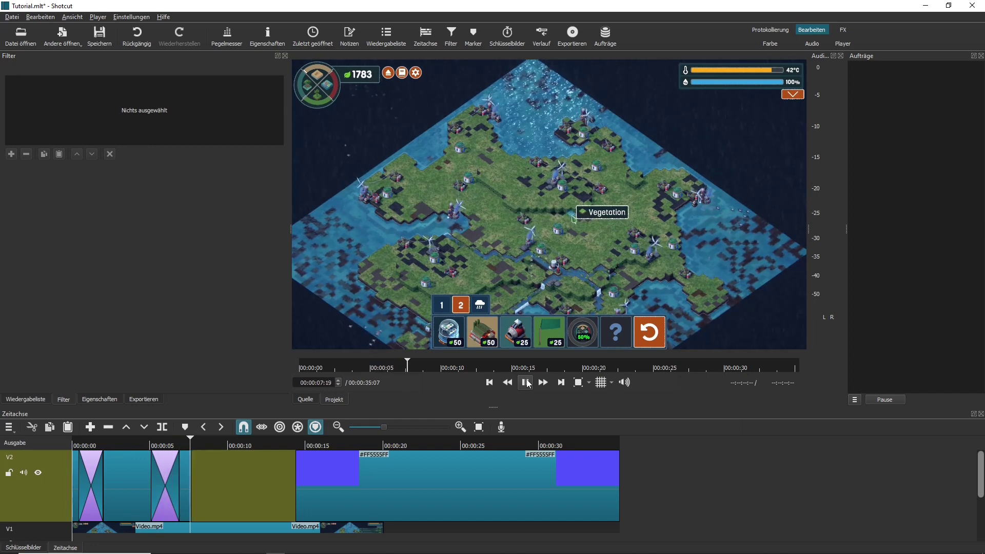
click(526, 382)
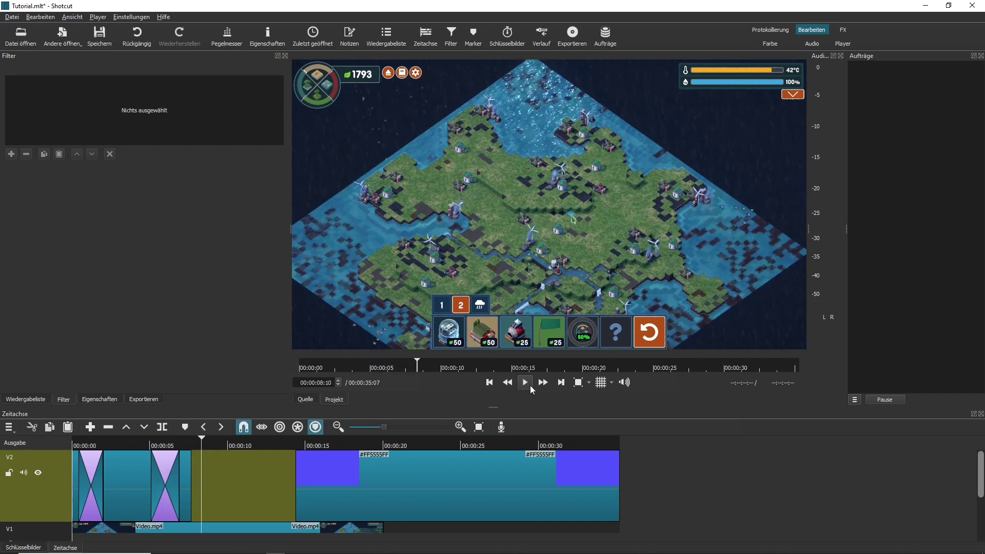
Step: Set the opening transition's video type to "Auflösen" and play it from the start of the timeline
scroll(307, 487, down, 2)
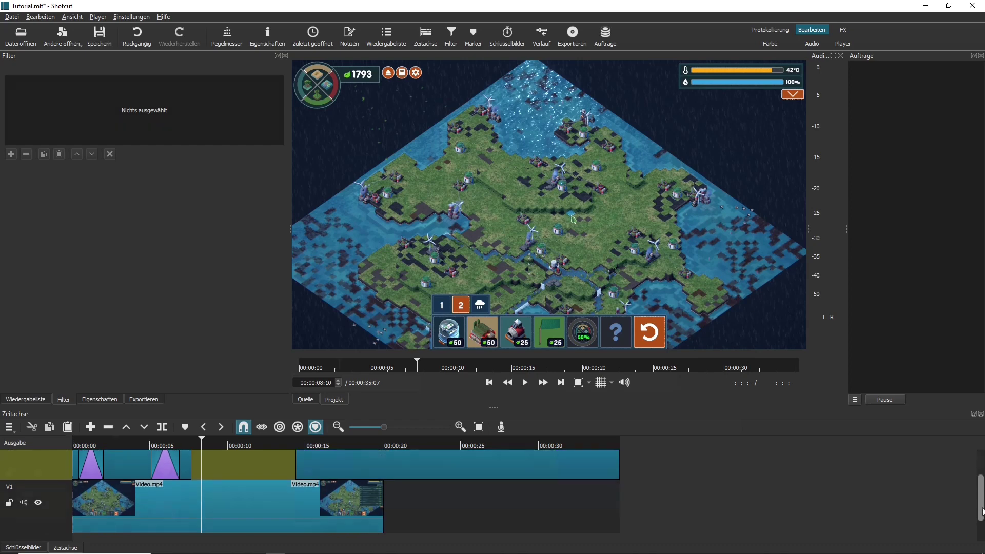
scroll(308, 488, up, 2)
click(94, 469)
click(95, 470)
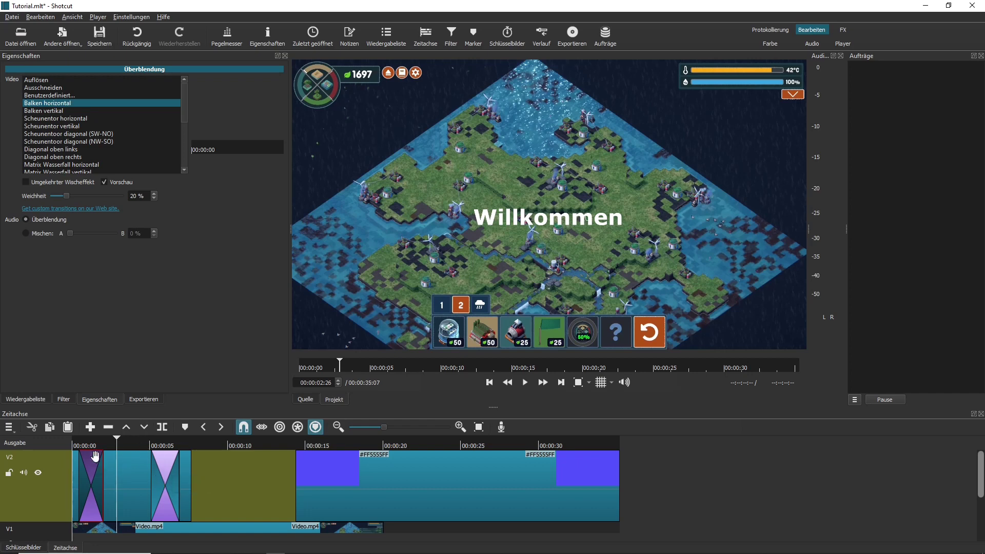
click(45, 81)
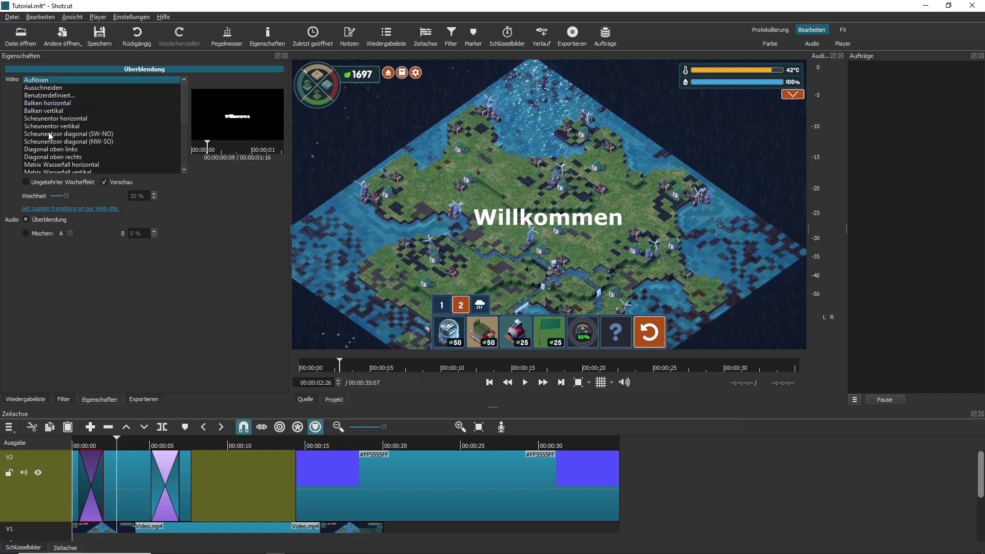
click(76, 445)
click(525, 383)
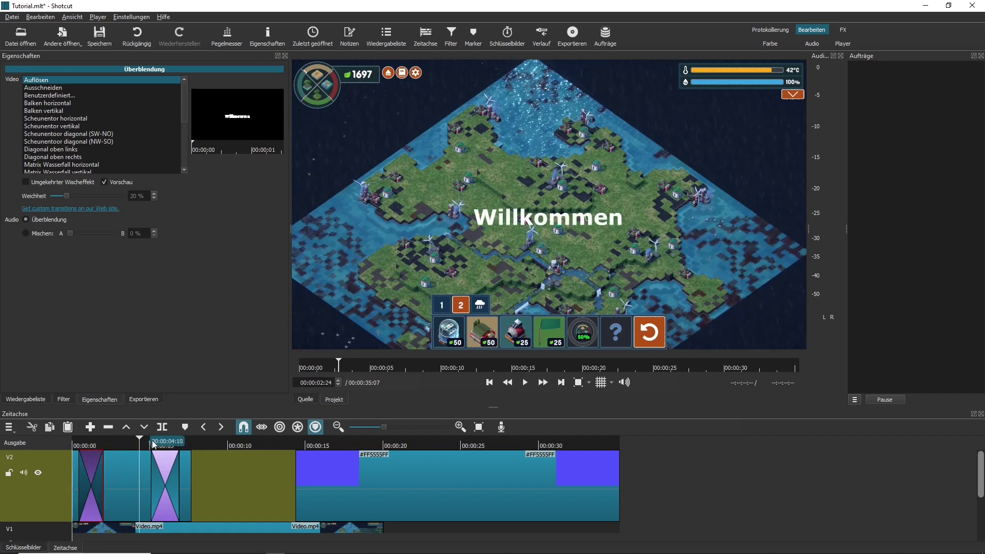
key(space)
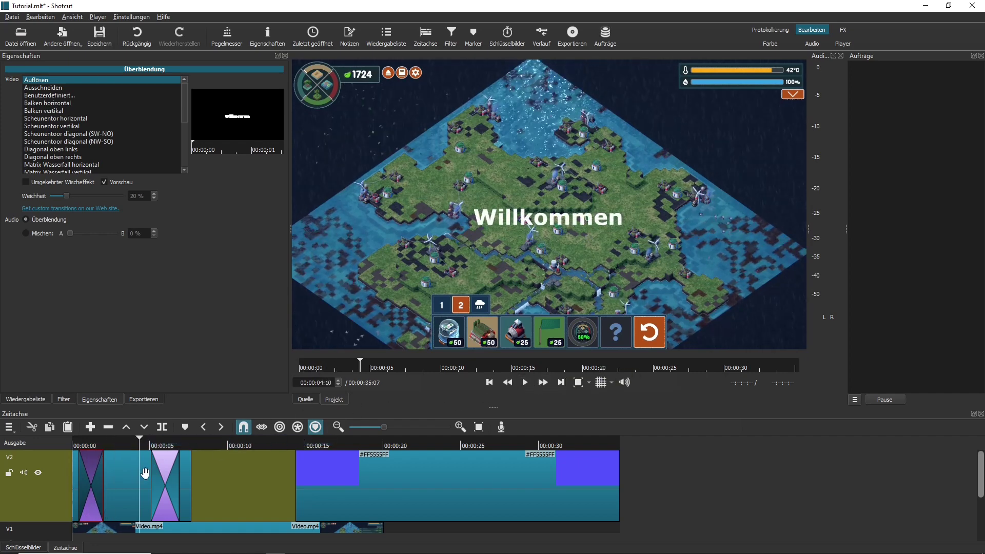
Step: Select the closing transition on V2 and play it over the video from 00:00:04:10
click(177, 467)
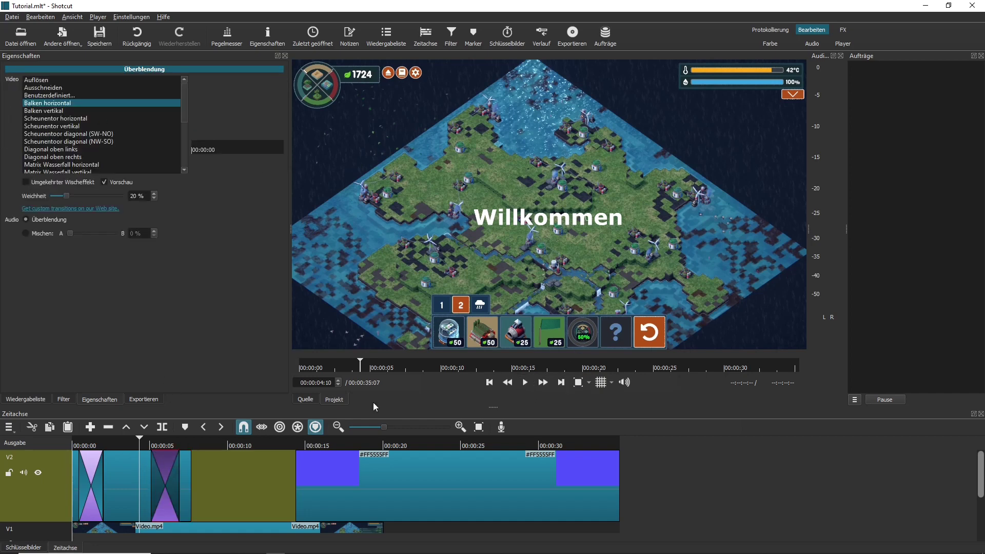
click(525, 382)
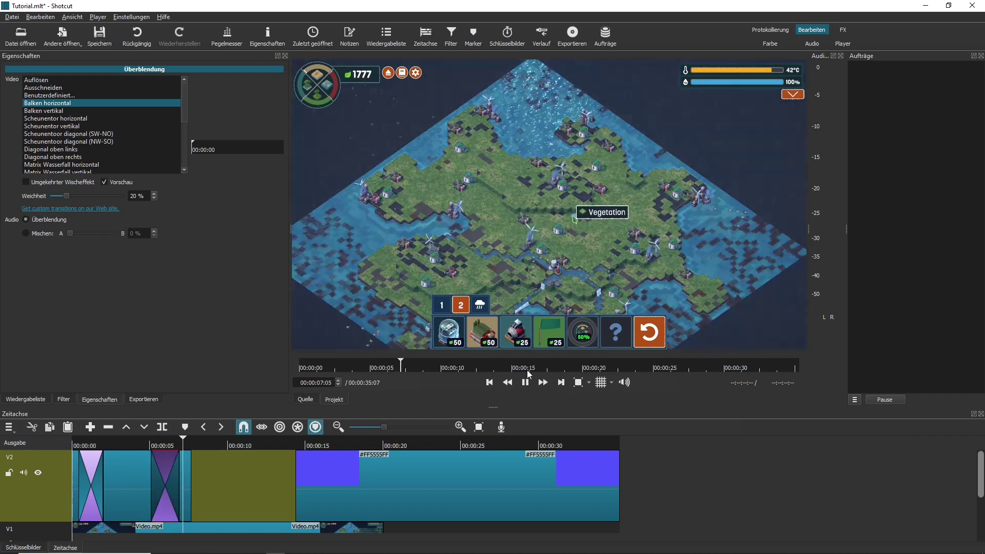
click(526, 383)
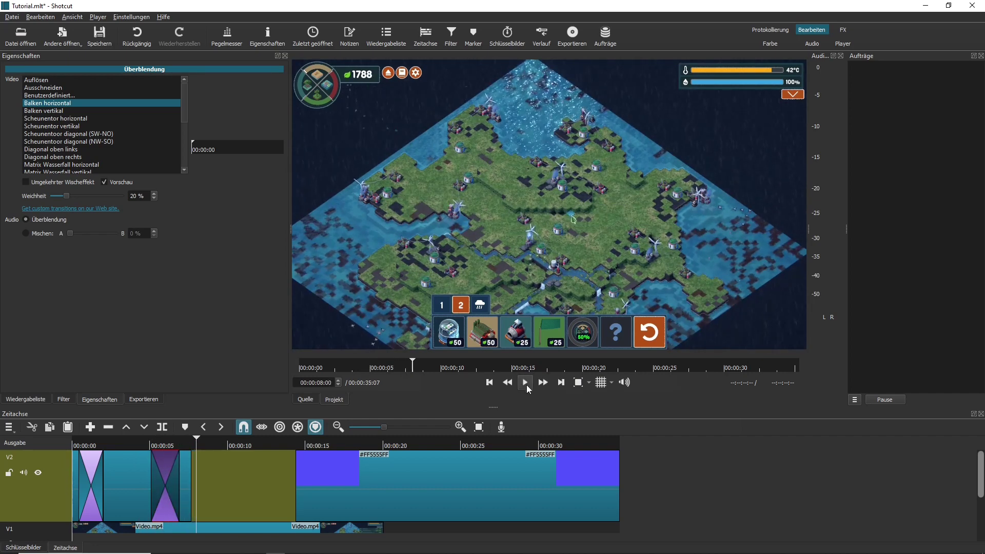
Step: Set the opening transition's video type to "Scheunentor horizontal" and play it from near the start of the timeline
click(94, 468)
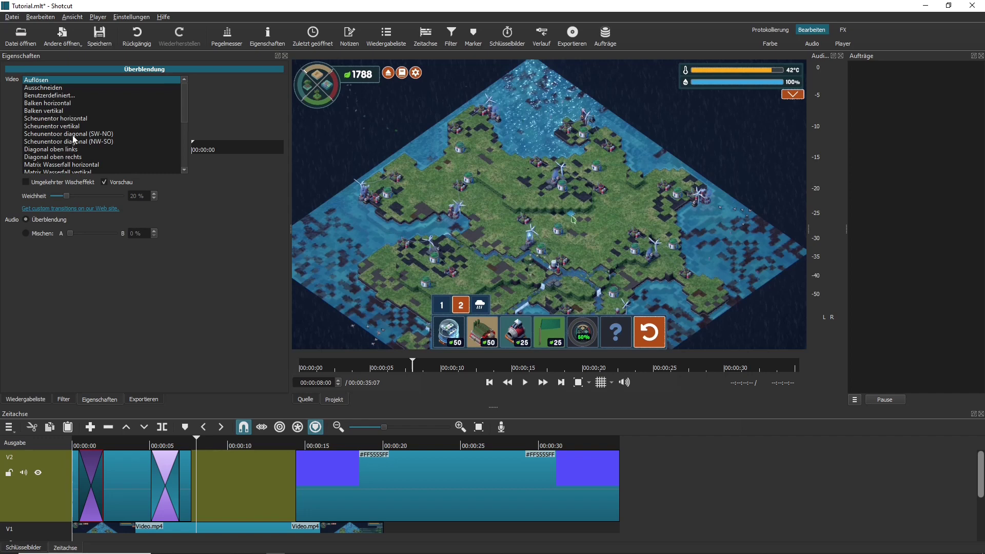
click(73, 120)
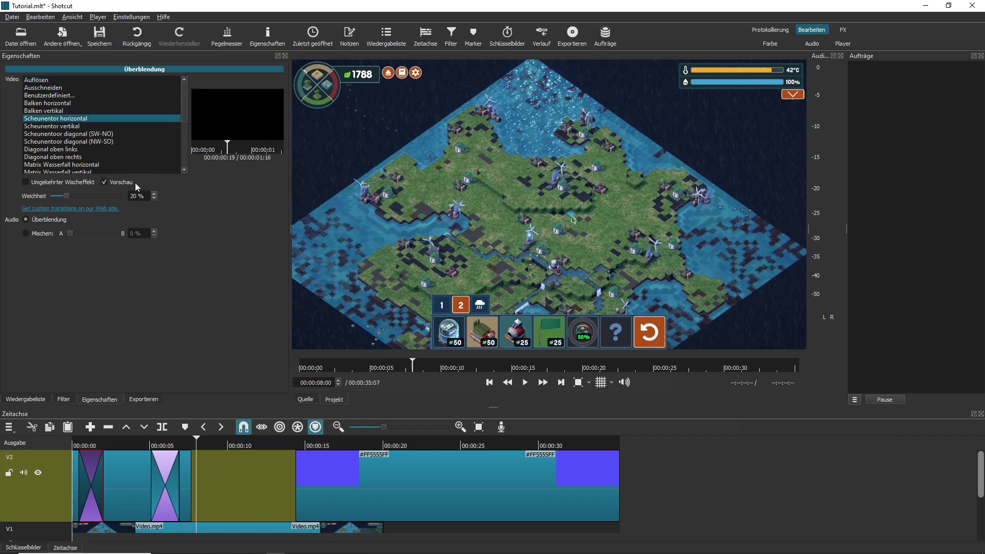
click(75, 444)
click(525, 384)
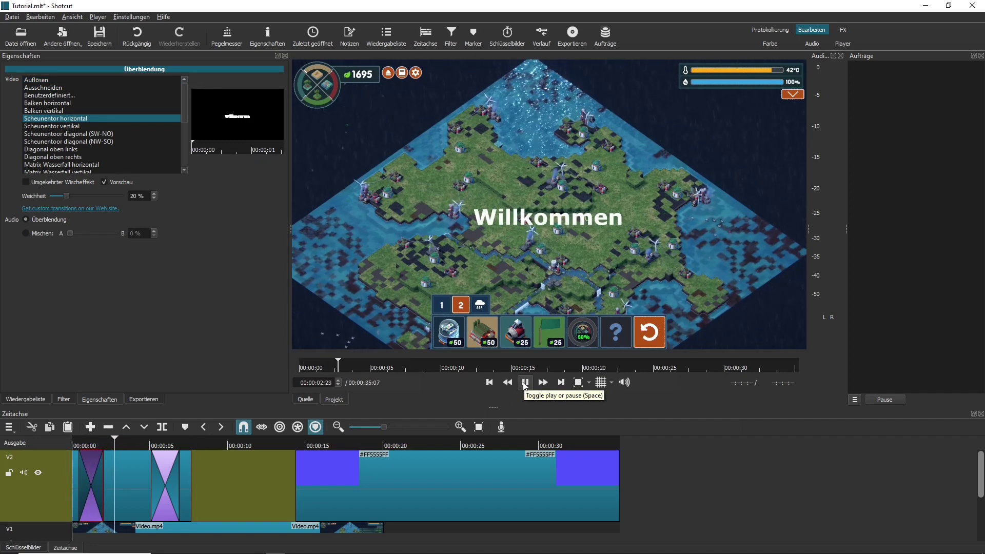
click(526, 383)
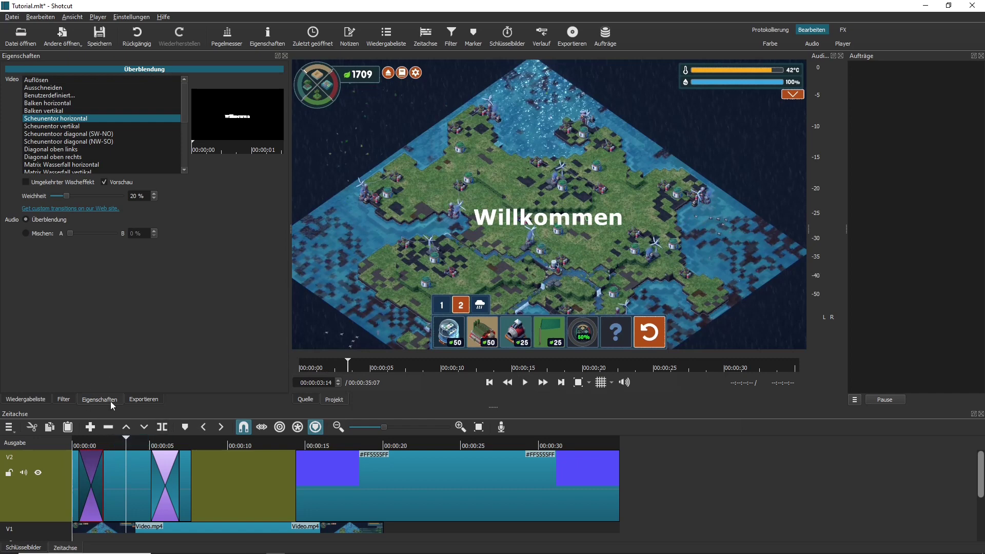
Step: Set the opening transition's video type to "Balken horizontal" and play it from near the start of the timeline
click(49, 103)
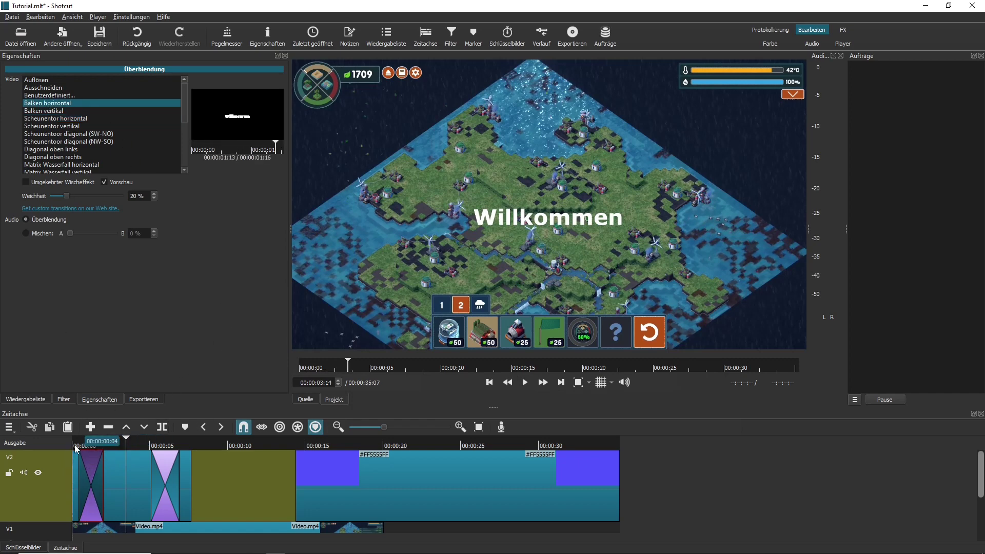
click(75, 450)
click(525, 382)
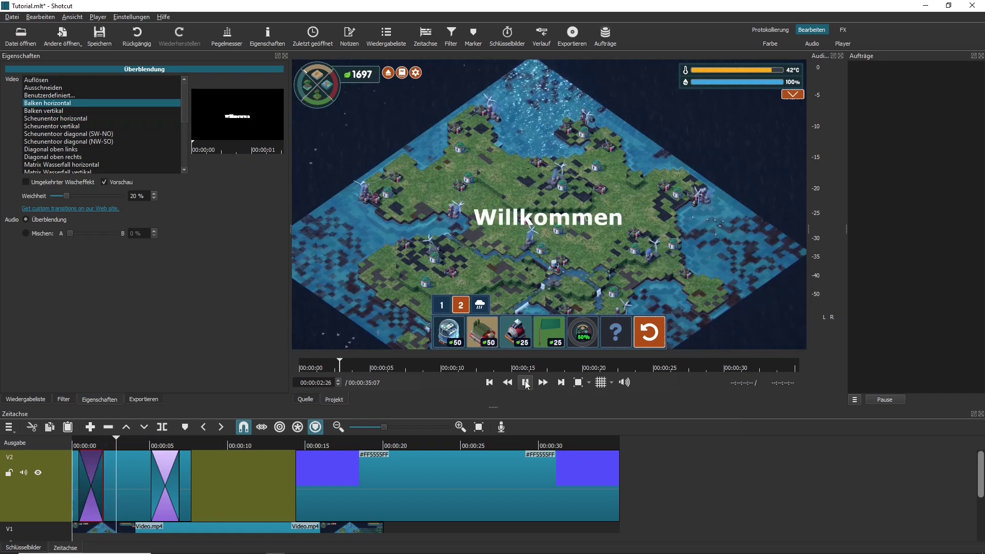
click(526, 384)
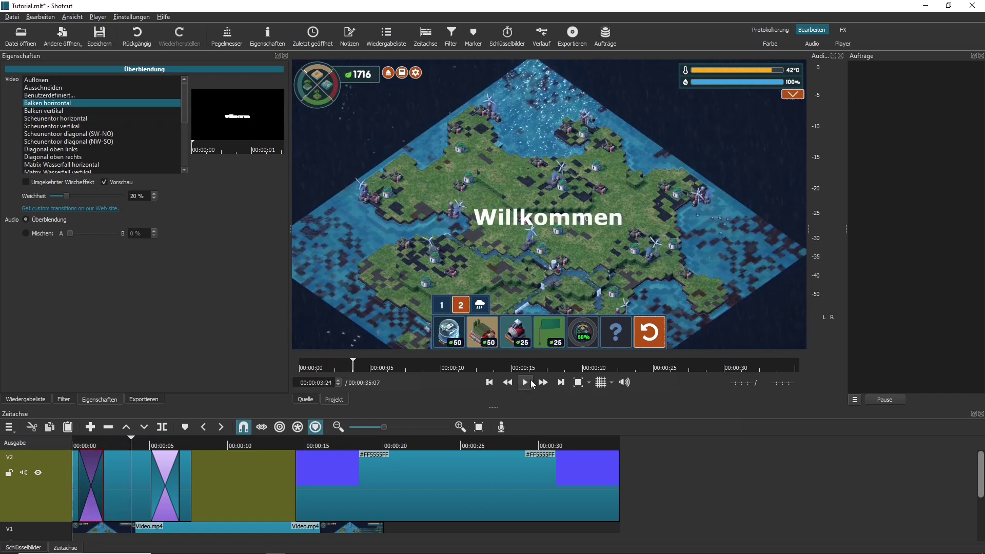
Step: Undo the last edit and add a new video track above V2
key(ctrl+z)
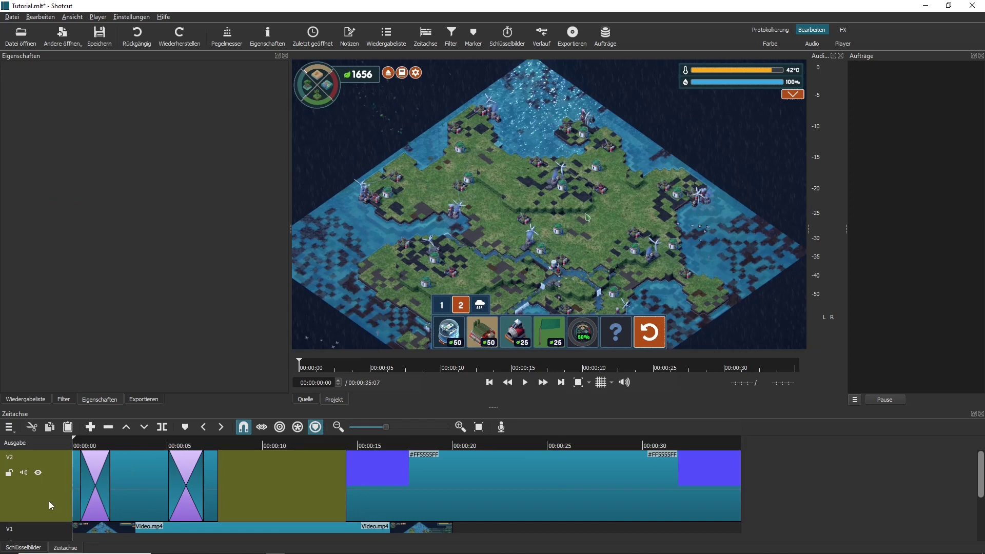
key(space)
right_click(35, 499)
mouse_move(80, 436)
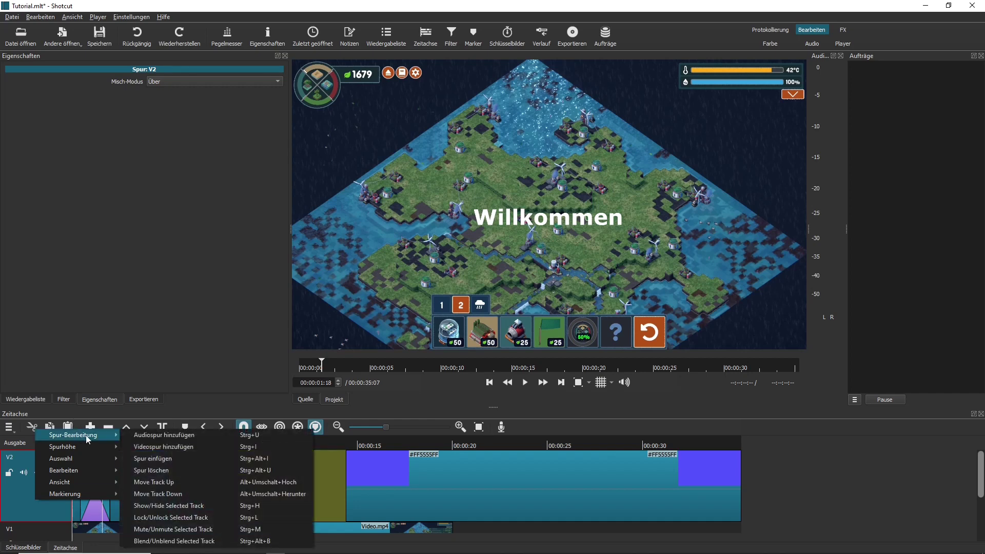
click(160, 447)
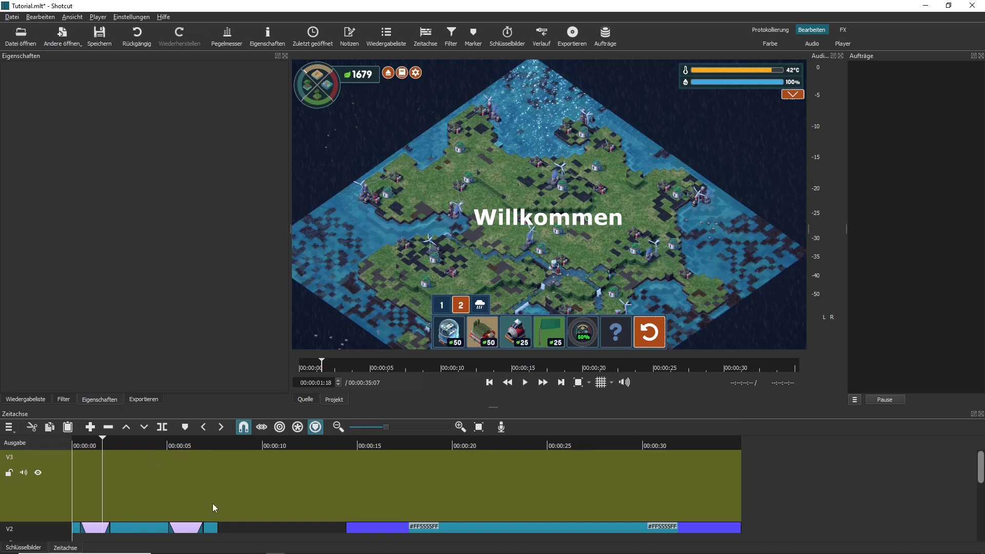
click(40, 17)
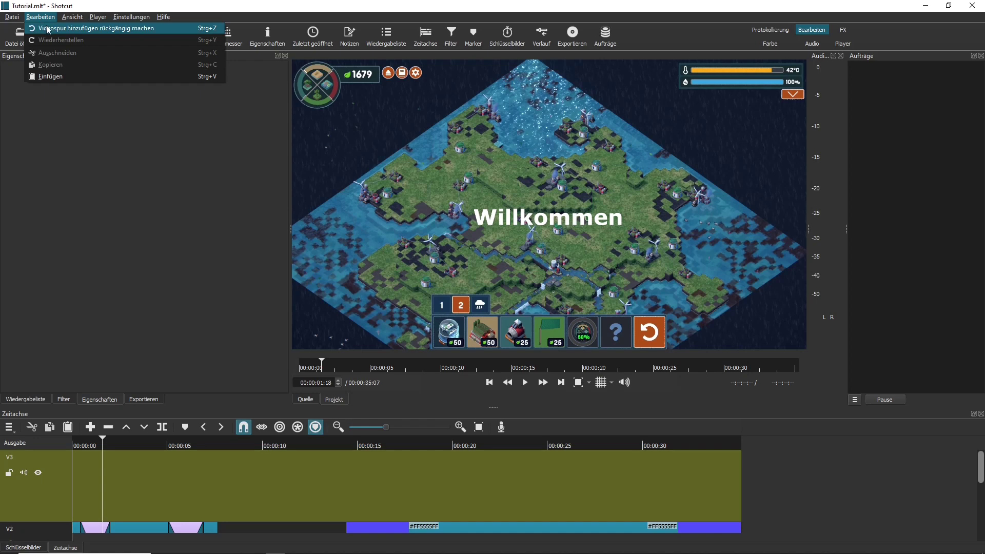
mouse_move(73, 22)
click(76, 278)
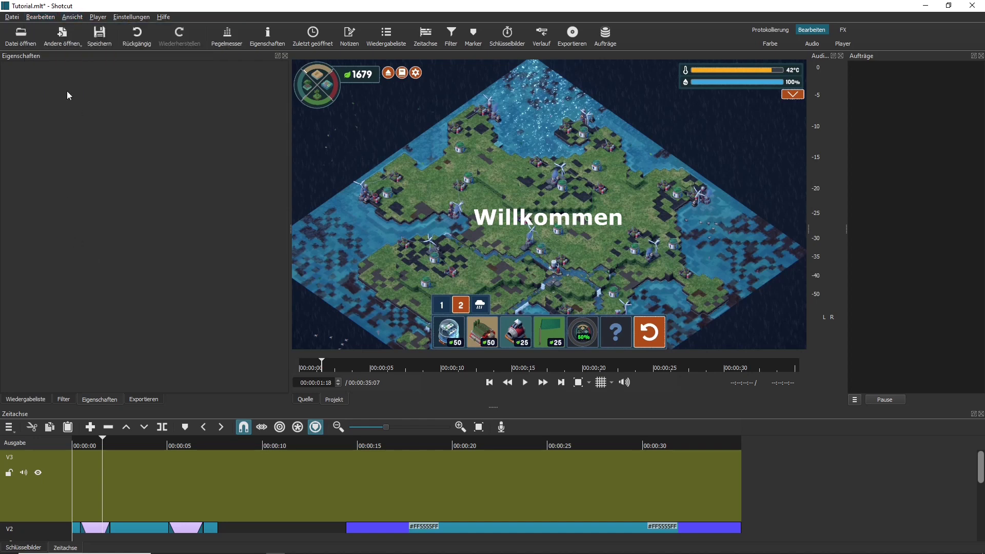
Step: Create a transparent color clip and append it to track V3 as a 2-second clip at the start
click(62, 35)
click(70, 57)
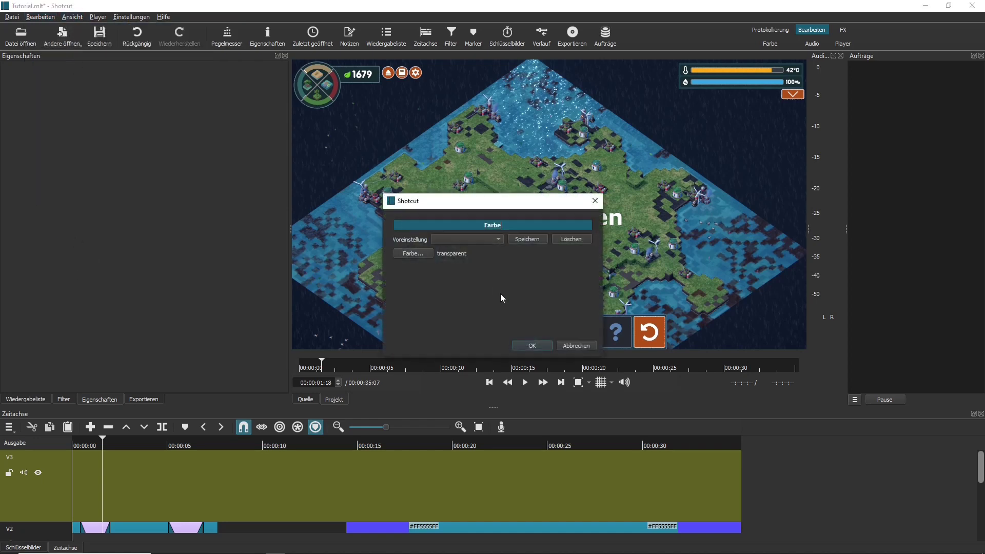
click(538, 345)
key(space)
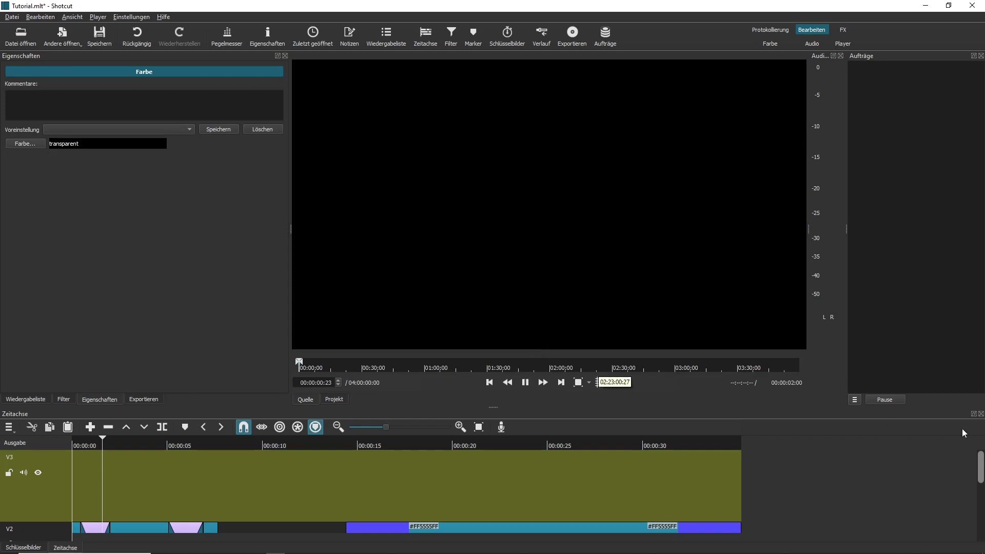
key(space)
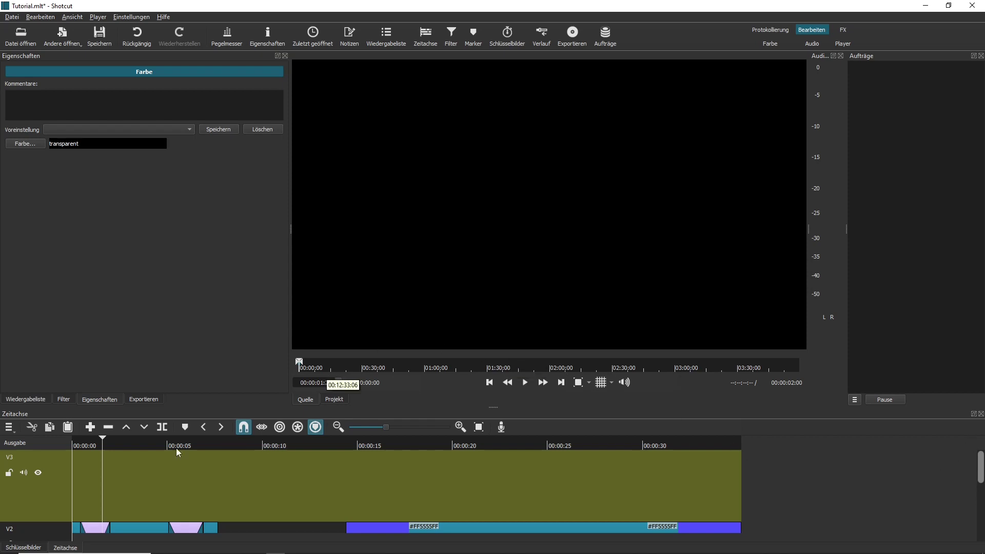
key(a)
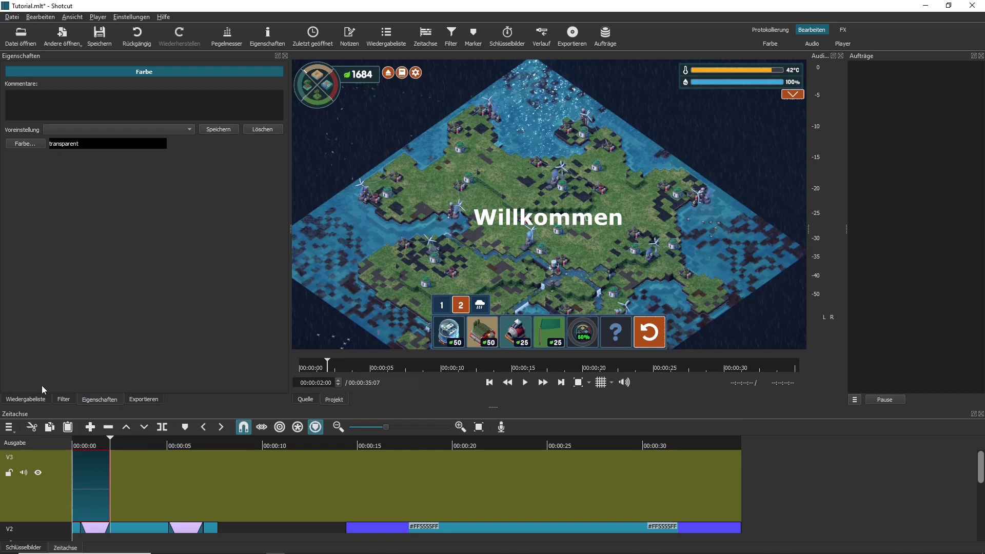
Step: Create a text clip reading "auf meinem Kanal" on a transparent background and append it behind the transparent clip on V3
click(71, 34)
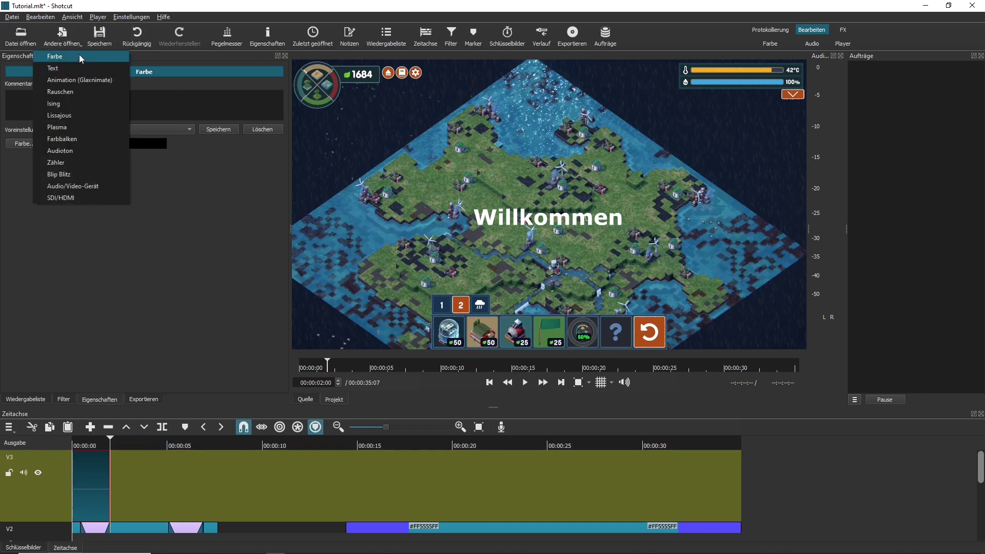
click(75, 67)
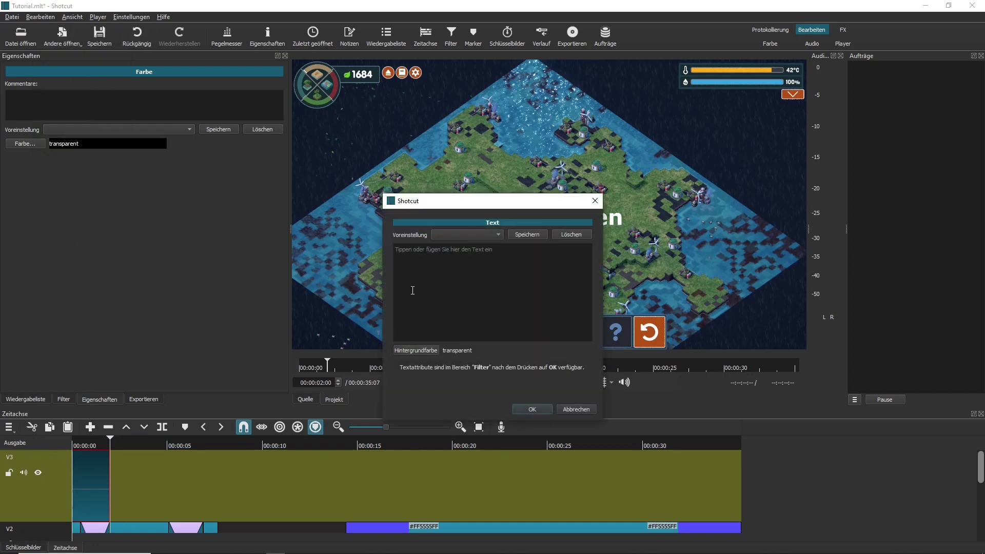
click(396, 249)
click(531, 408)
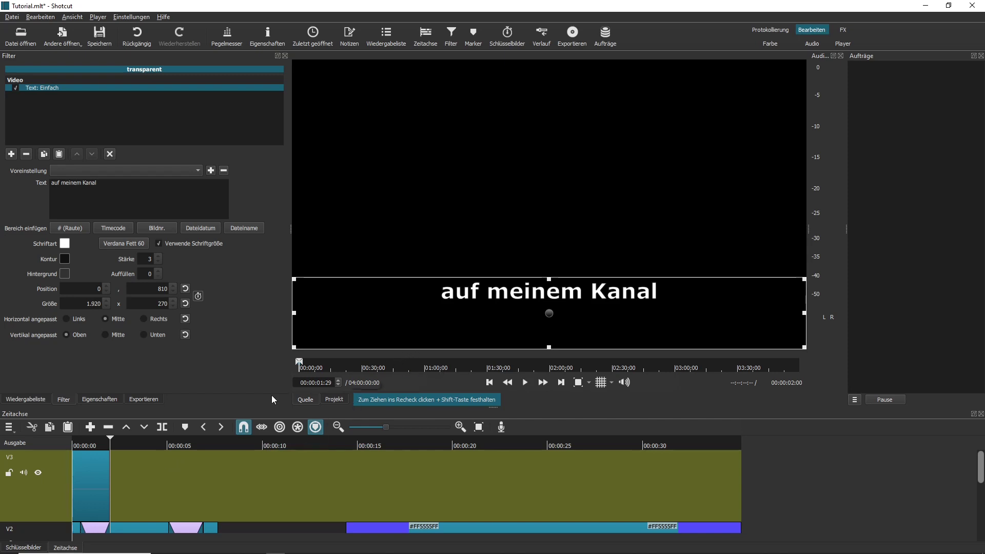
key(Down)
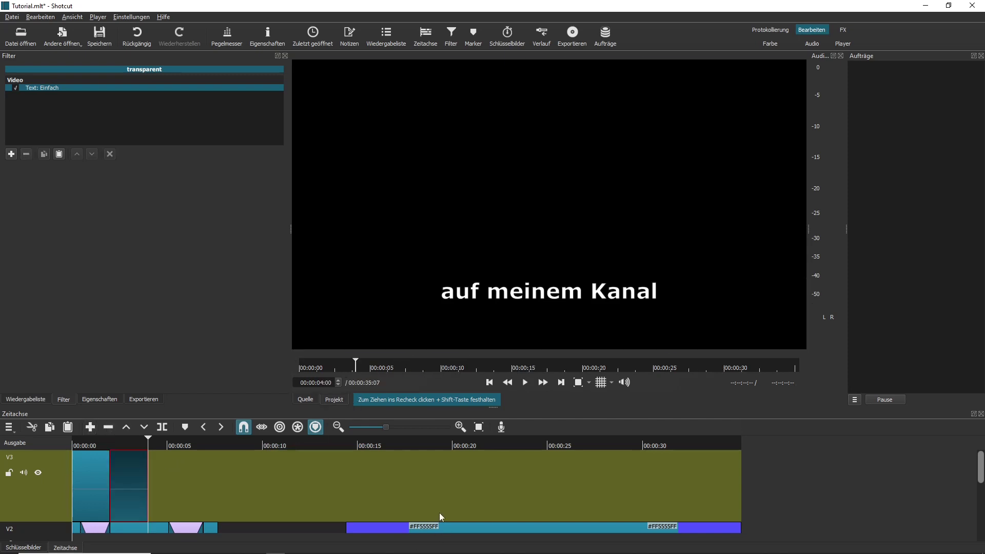
click(123, 439)
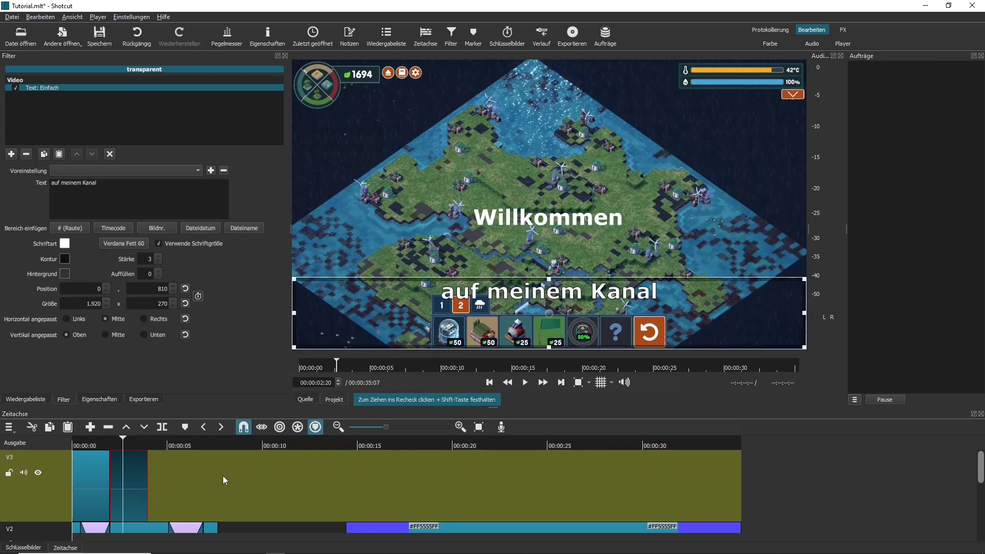
Step: Lengthen the V3 text clip to end around 00:00:11, shift it by 3:24, and move the transparent clip to 00:00:02:20
drag(148, 486, 293, 490)
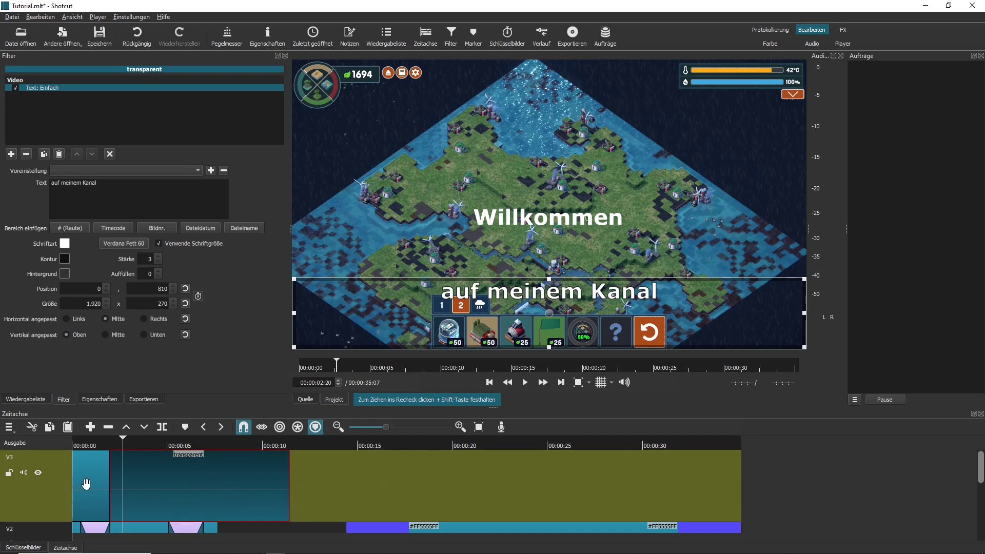
drag(198, 487, 271, 482)
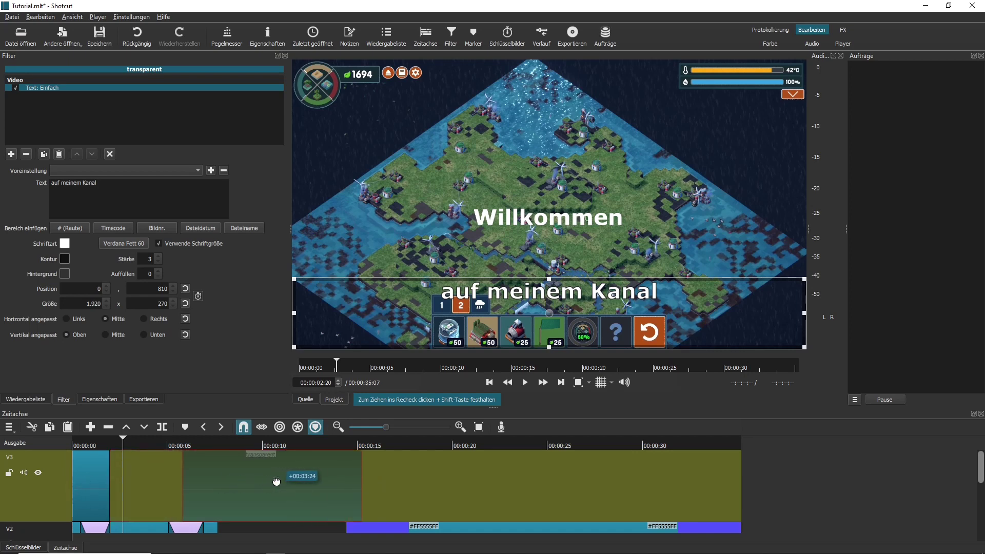
drag(87, 488, 142, 490)
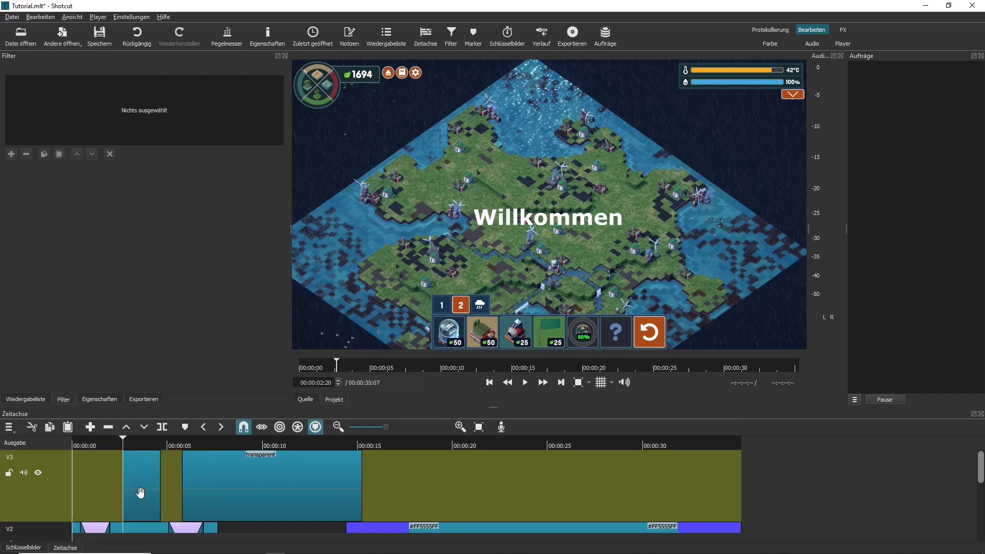
Step: Place a copy of the transparent clip behind the V3 text clip and overlap both transparent clips with it to create opening and closing transitions
click(139, 491)
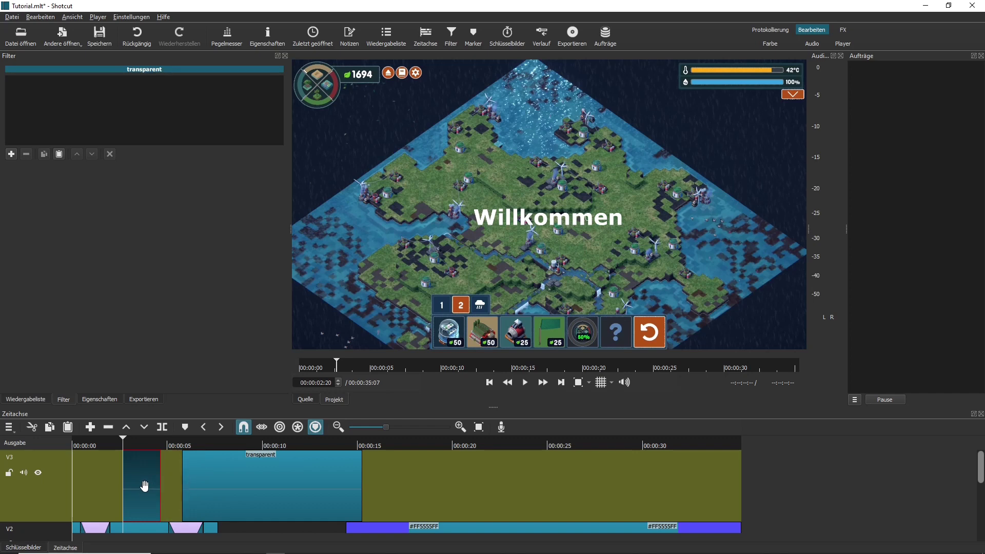
drag(144, 485, 512, 479)
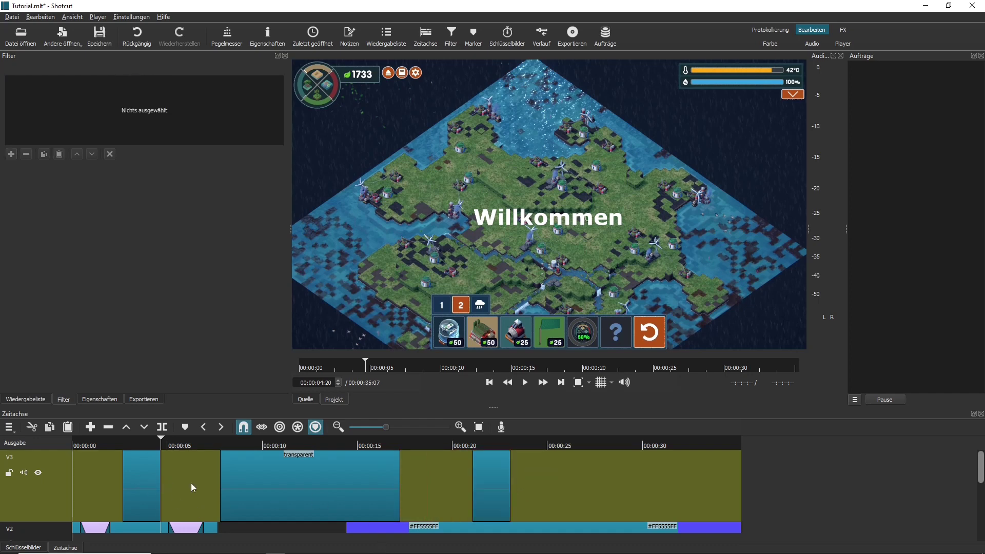
drag(136, 473, 226, 508)
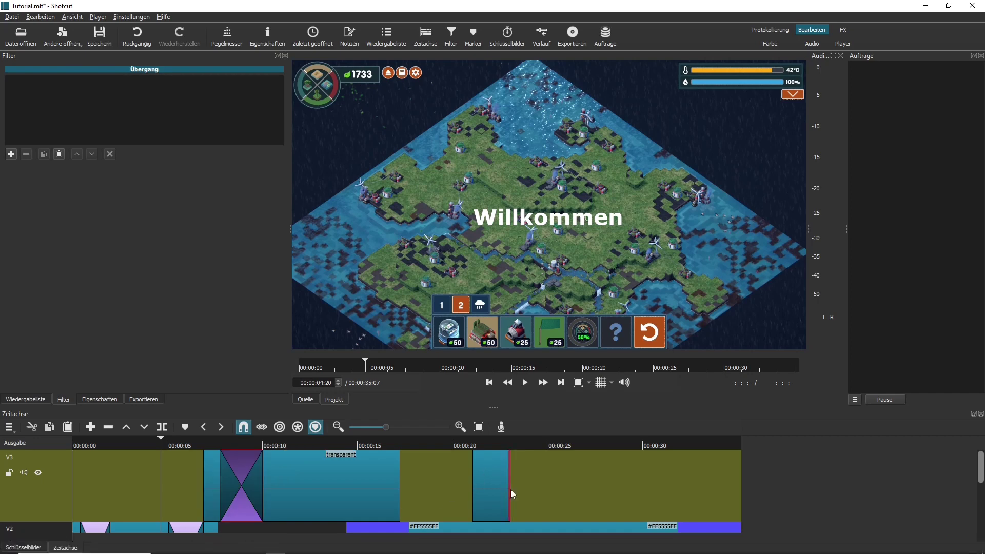
drag(509, 489, 316, 494)
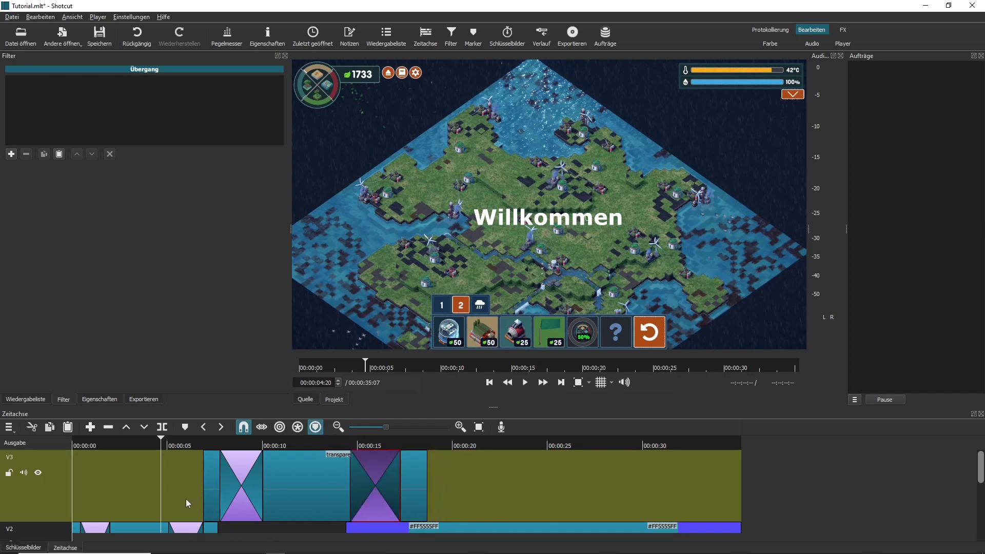
Step: Ripple-delete the empty gap at the beginning of V3 so its clips start at 00:00:00
click(98, 477)
right_click(98, 477)
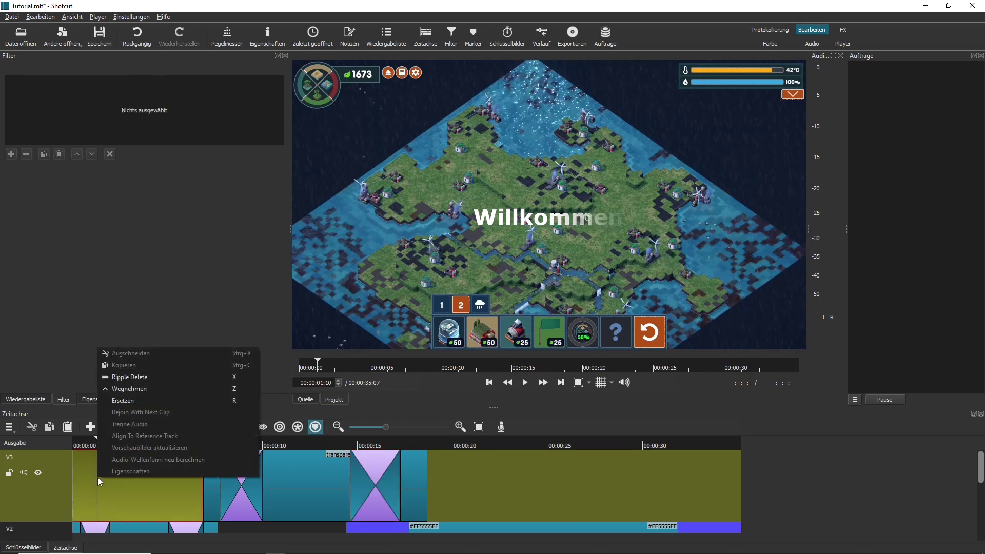
click(133, 377)
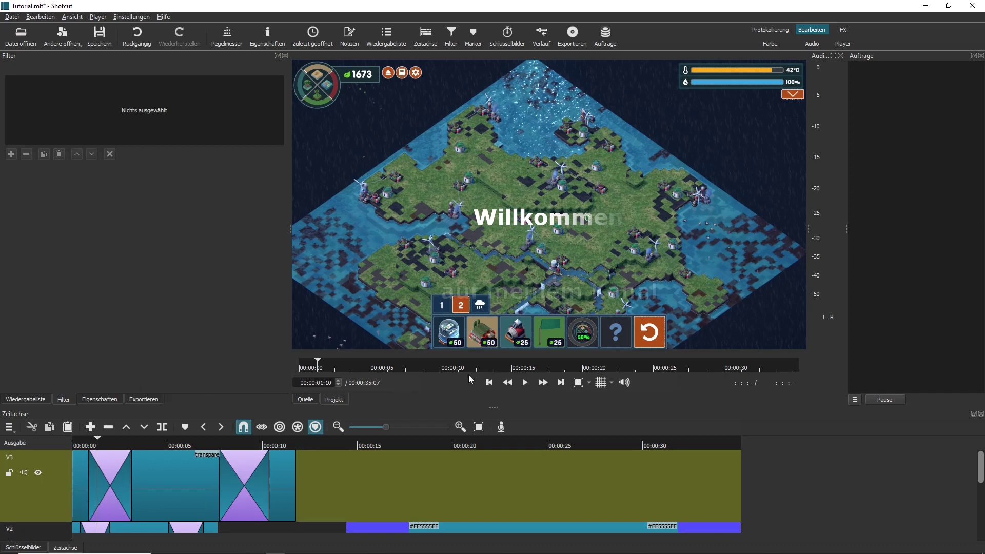
Step: Set the video type of the opening and closing transitions on V3 to "Balken vertikal"
click(132, 473)
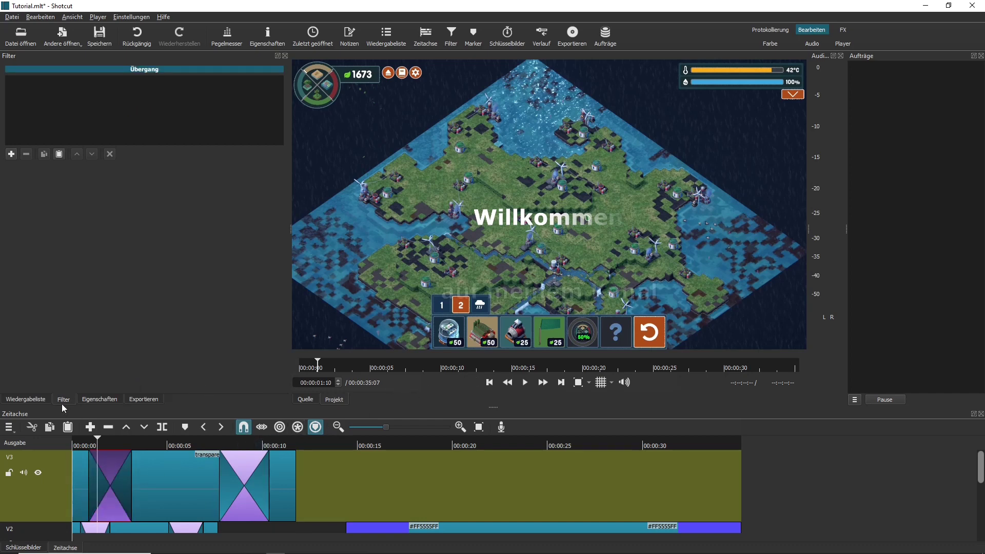
click(99, 399)
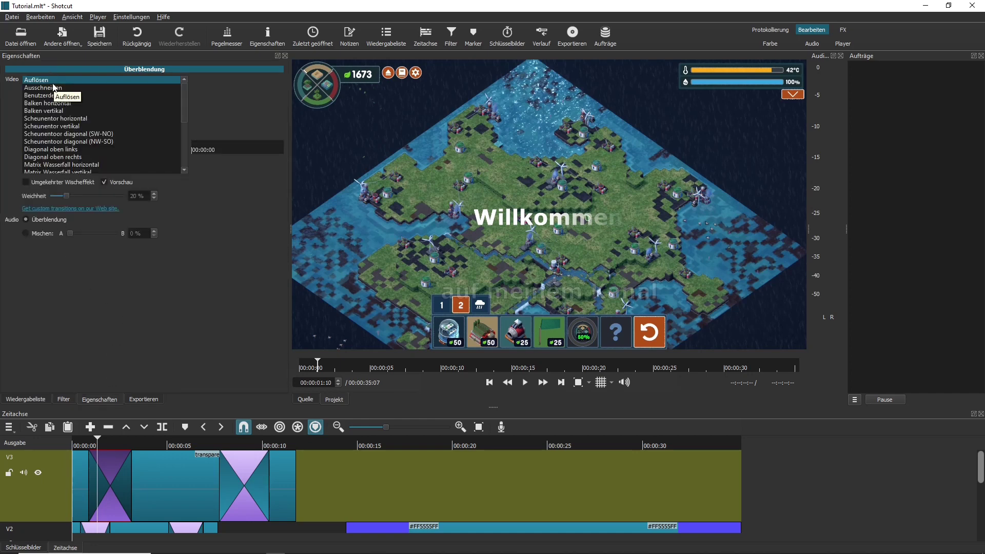
click(55, 112)
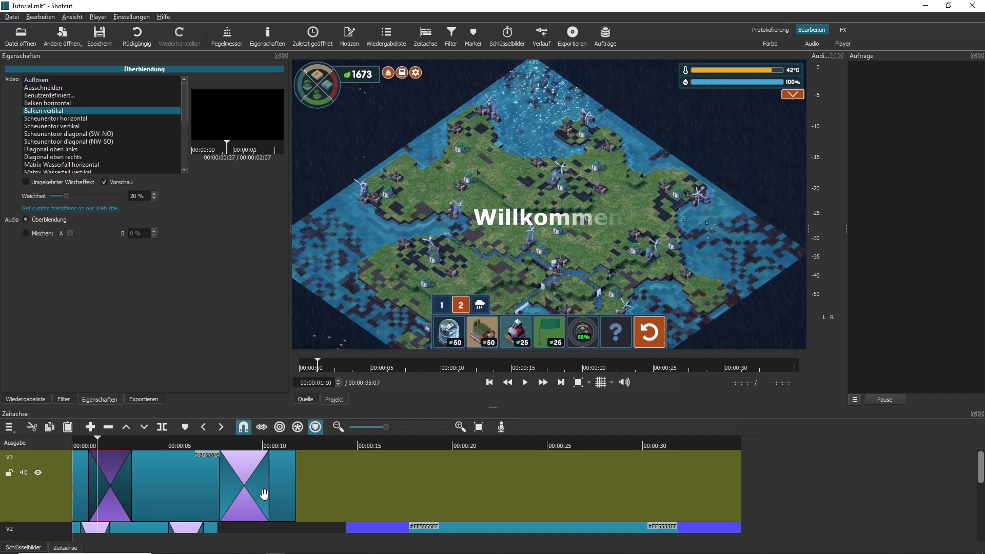
click(250, 498)
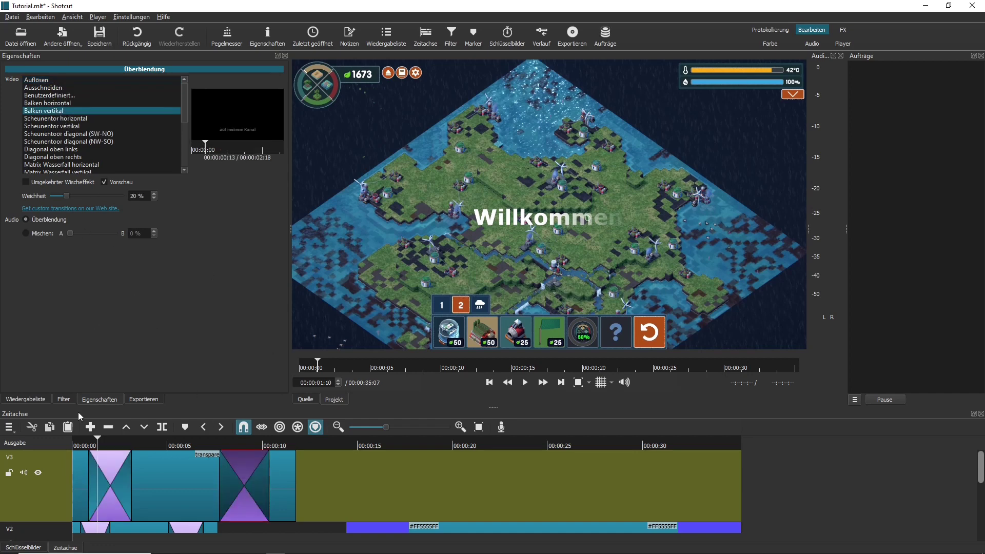
Step: Play the timeline from the start to check both titles with their transitions, pausing at about 00:00:06
click(83, 449)
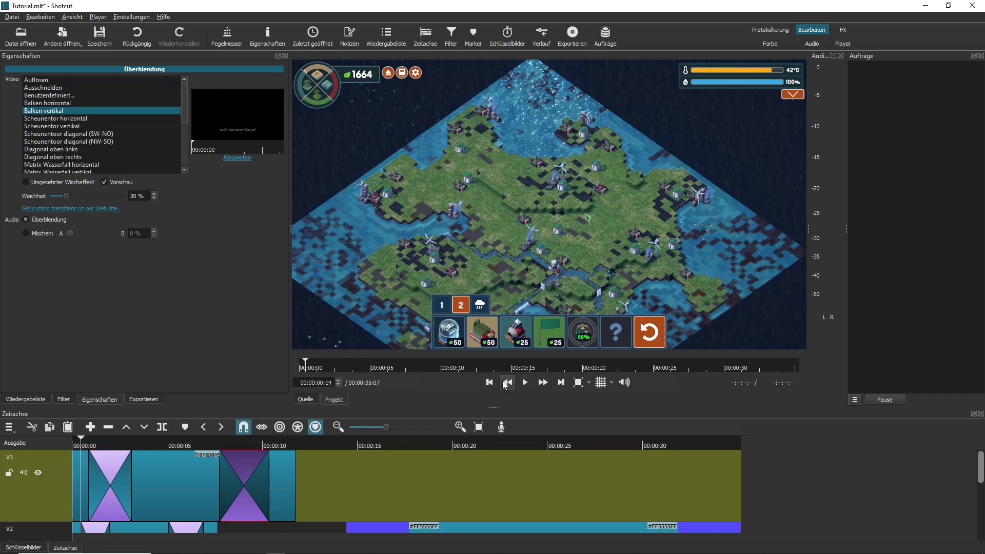
click(494, 384)
click(525, 383)
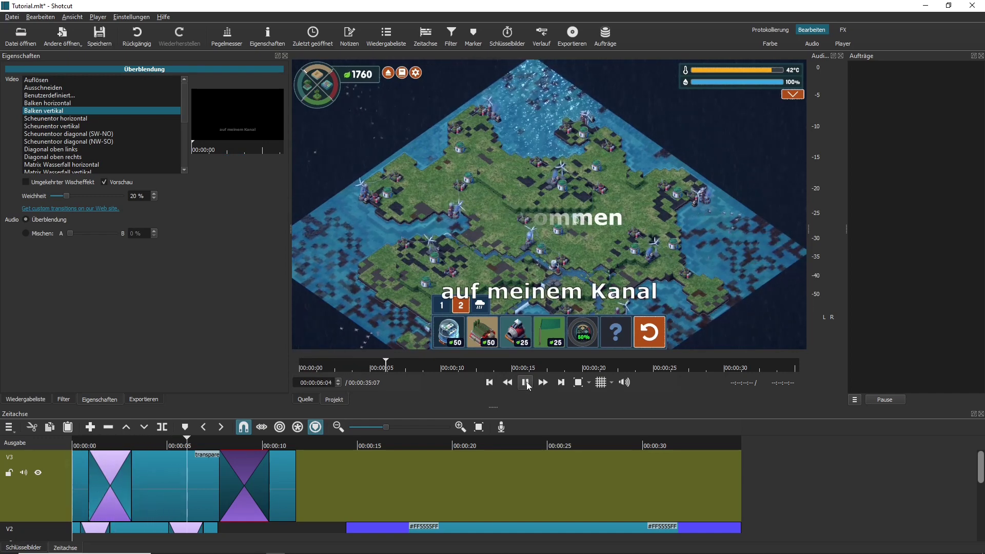
key(space)
Step: Select the V3 text clip and move "auf meinem Kanal" in the preview to just below the "Willkommen" title
click(174, 482)
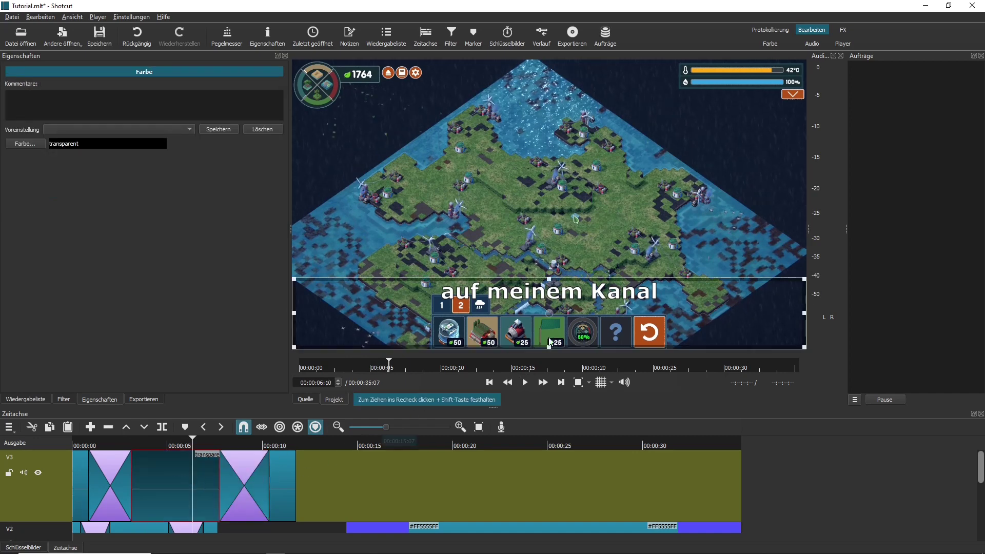
drag(549, 312, 547, 244)
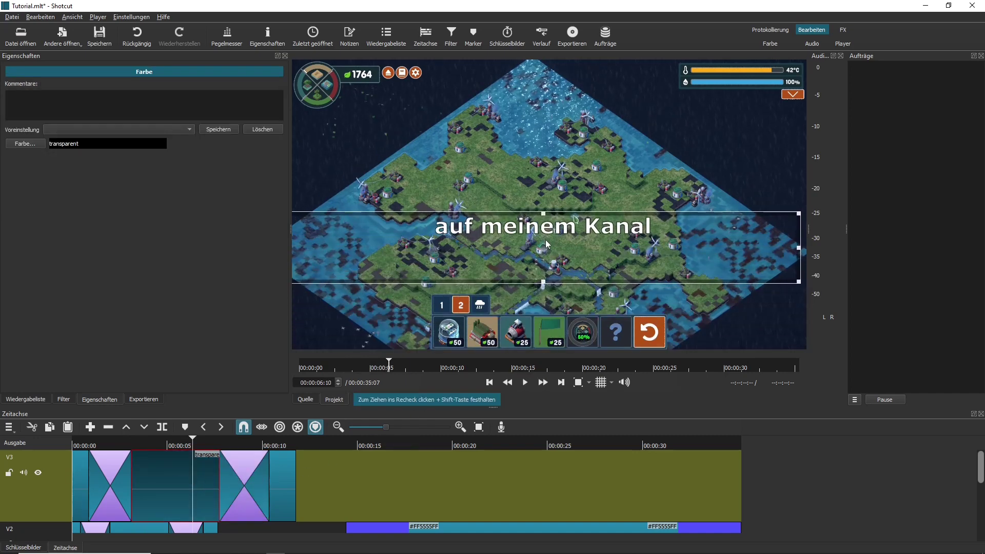
click(156, 442)
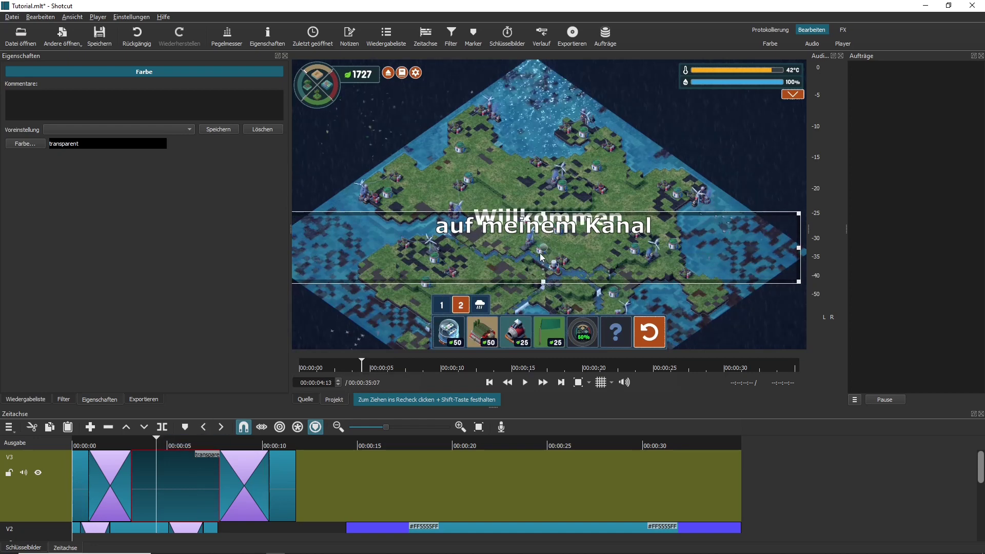
drag(540, 251, 541, 276)
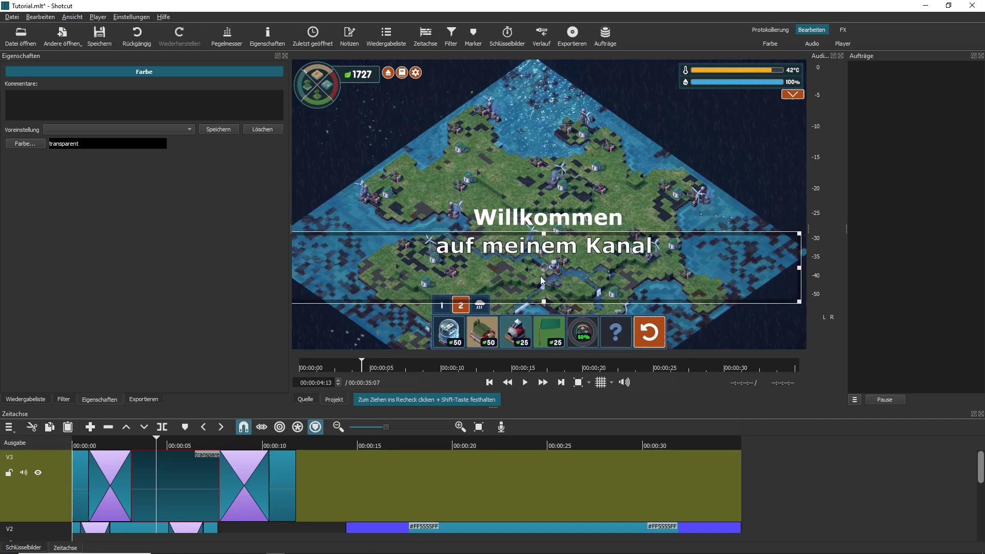
Step: Play the timeline from the start through both titles and pause at about 00:00:16
click(78, 443)
click(488, 382)
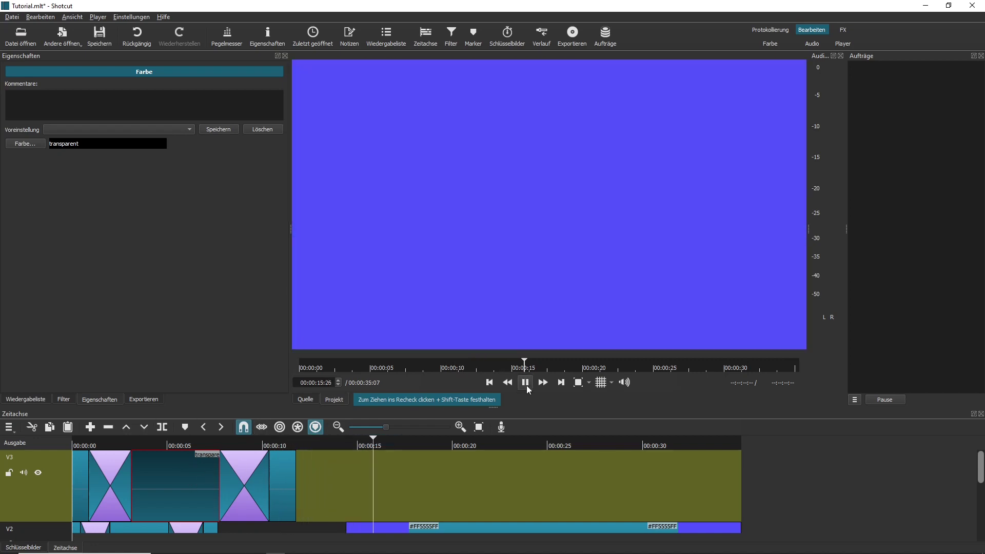
click(526, 385)
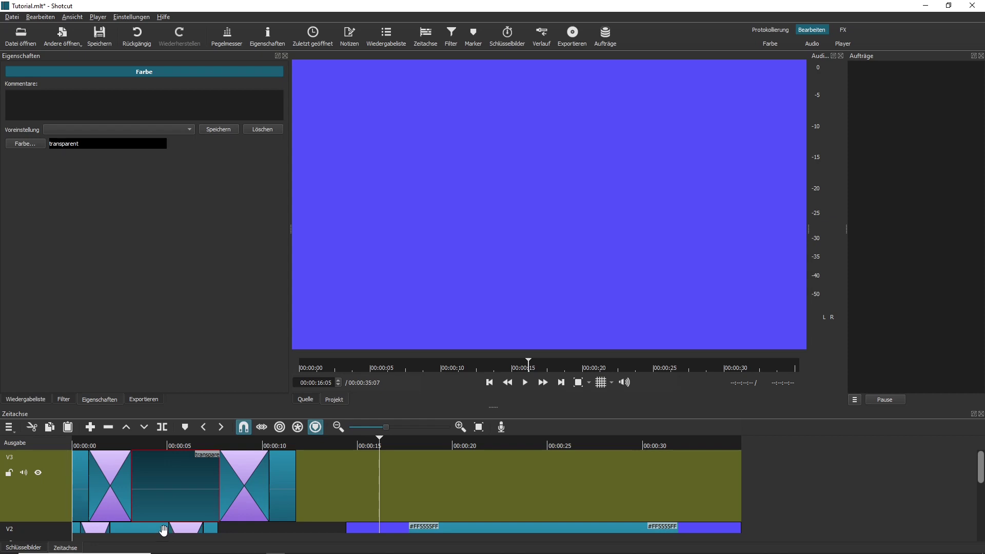
Step: Inspect the titles at 00:00:06:27 and at 00:00:05:03, where the closing transition of "Willkommen" begins
click(203, 442)
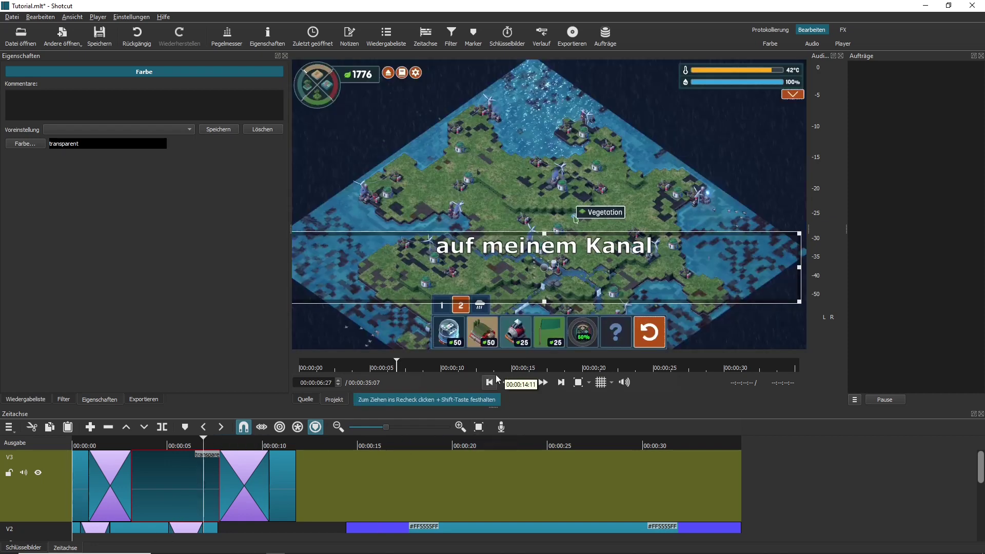
click(489, 385)
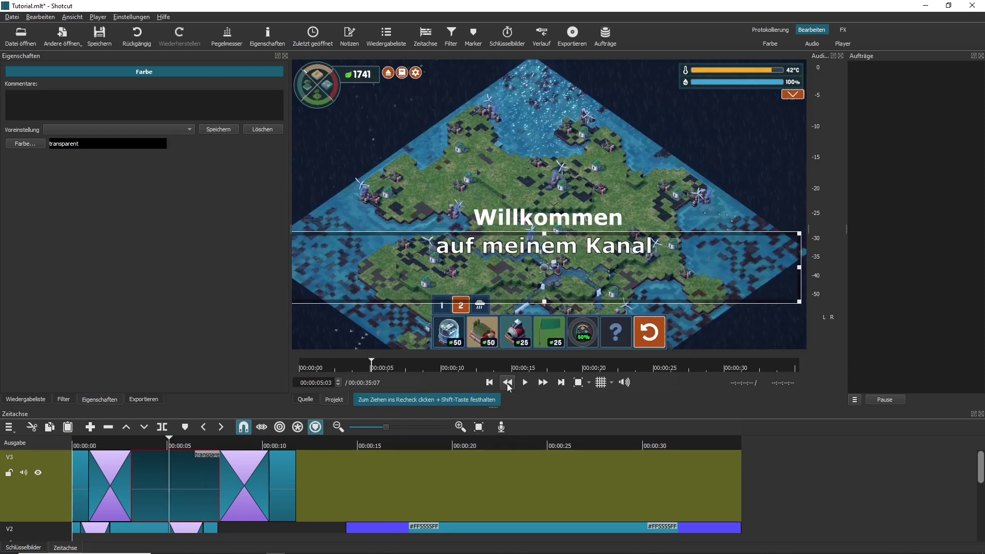
click(163, 429)
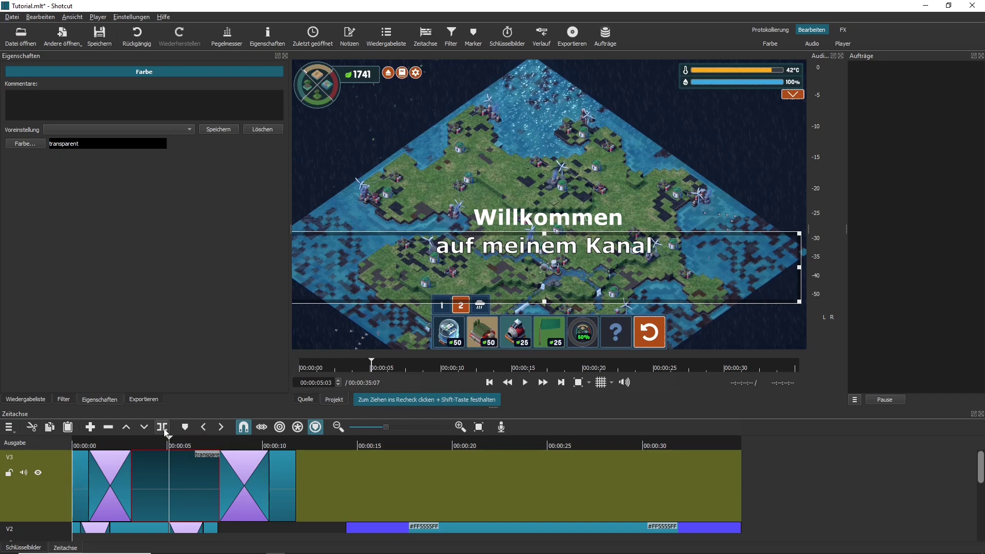
Step: Delete the part of the V3 text clip after 00:00:05:03 and ripple-delete the gap it leaves
click(195, 485)
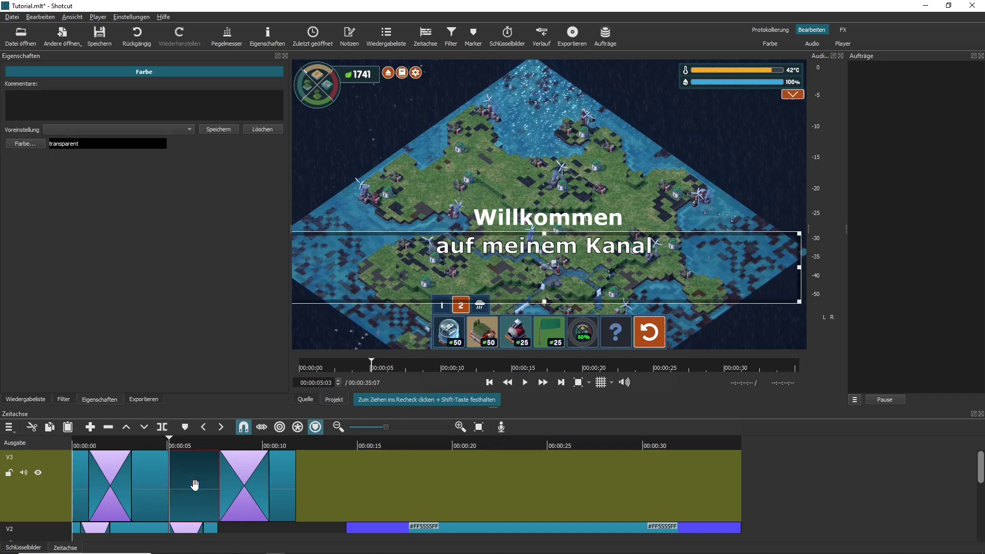
key(Delete)
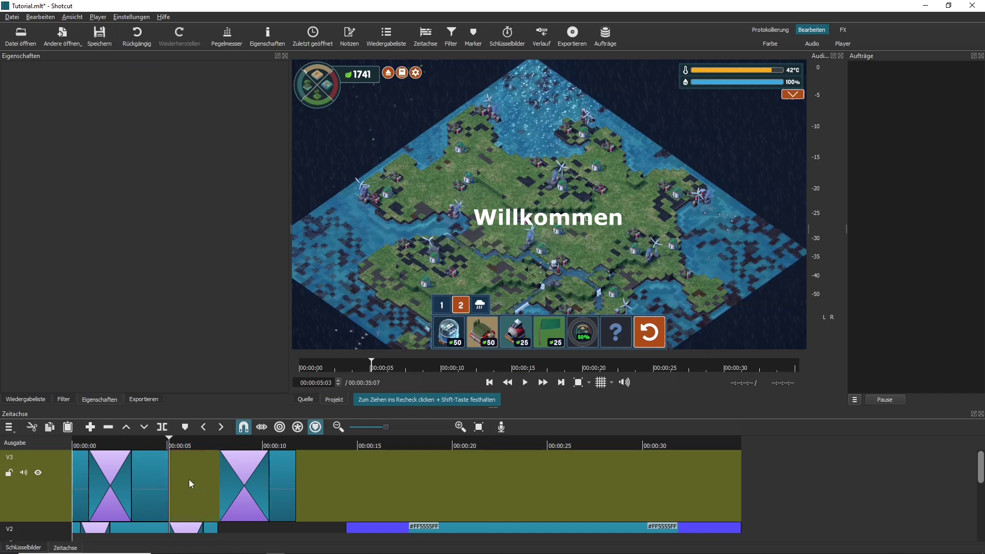
right_click(189, 480)
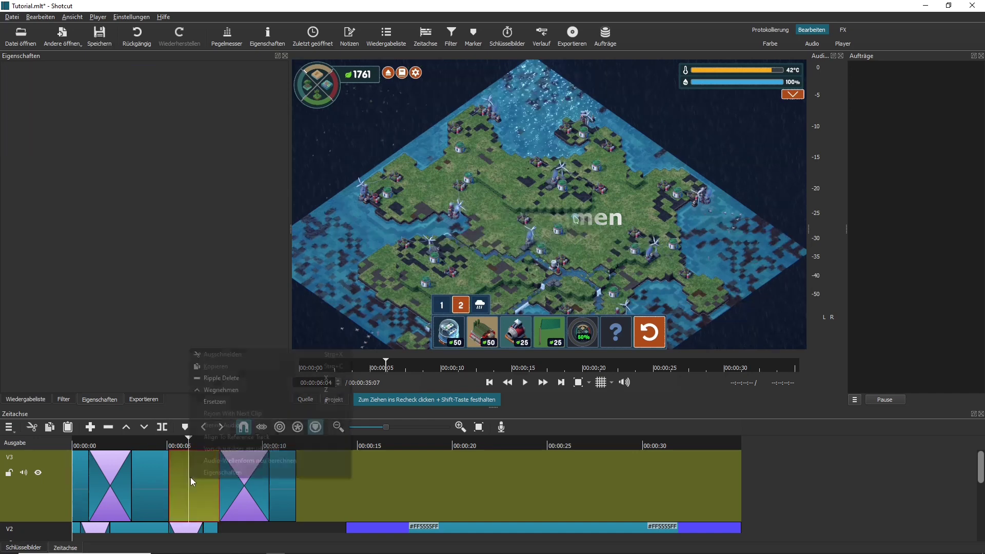
click(228, 379)
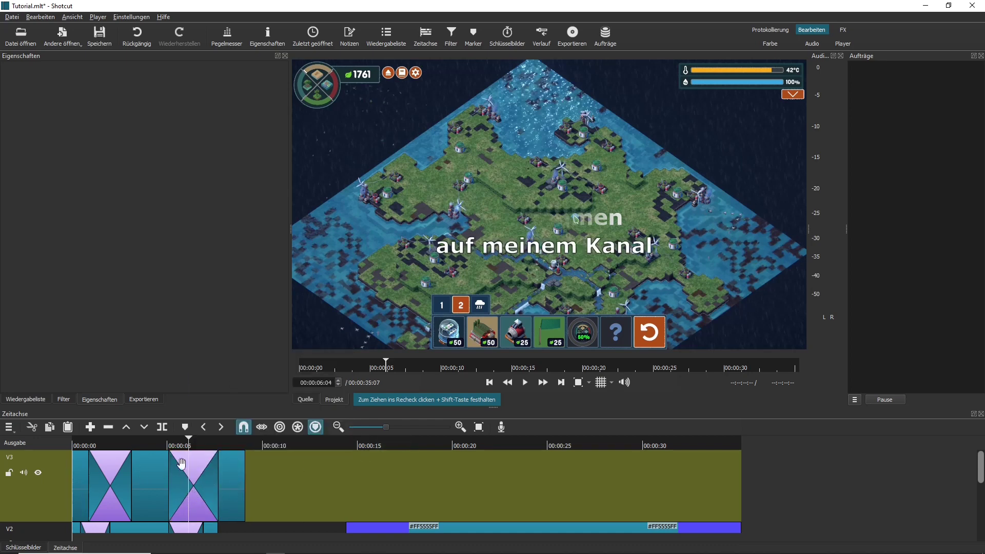
Step: Play the timeline from 00:00:04:17 through the closing transitions of both titles and pause at about 00:00:07:27
click(160, 445)
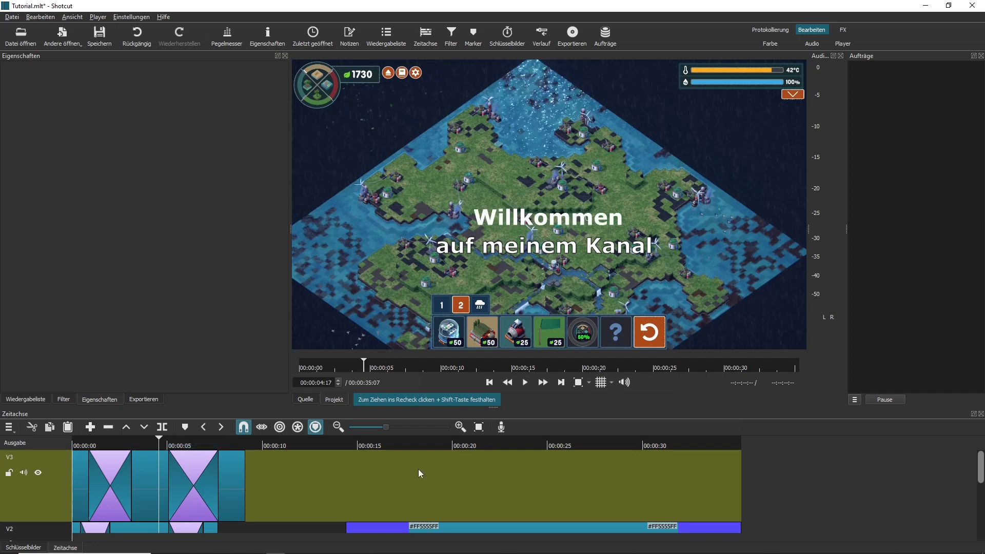
click(523, 386)
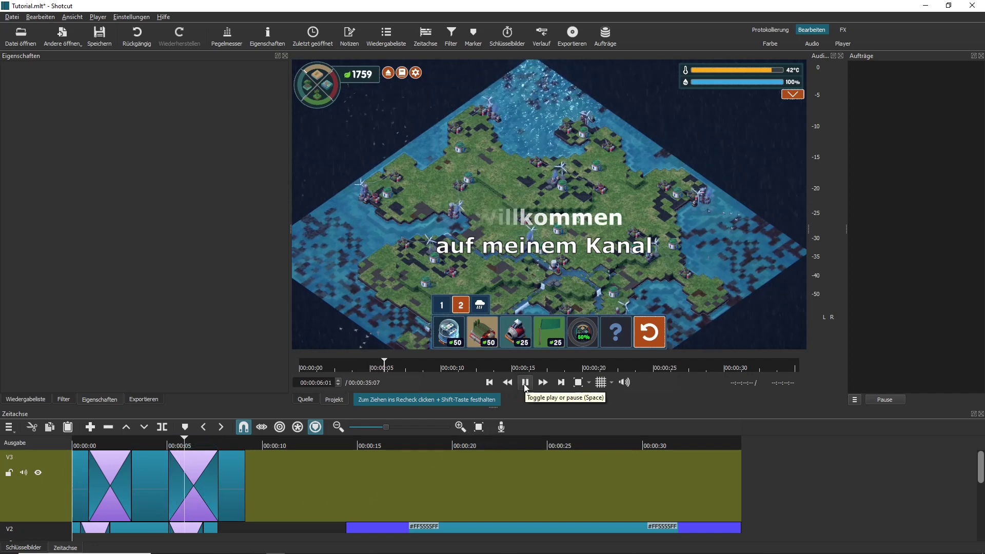
click(524, 385)
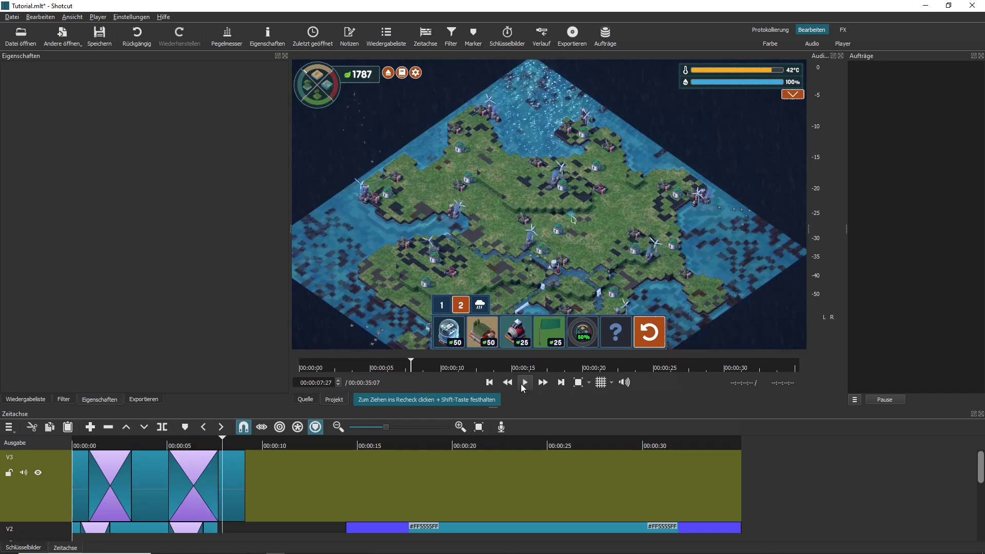
Step: Delete the closing transition on V3 and extend the end of the text clip to about 00:00:07
click(199, 491)
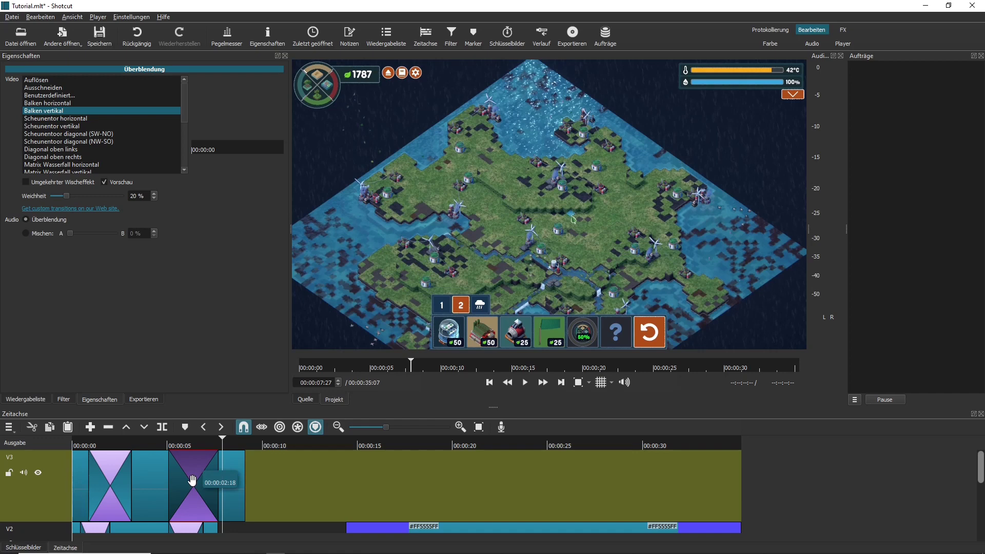
key(Delete)
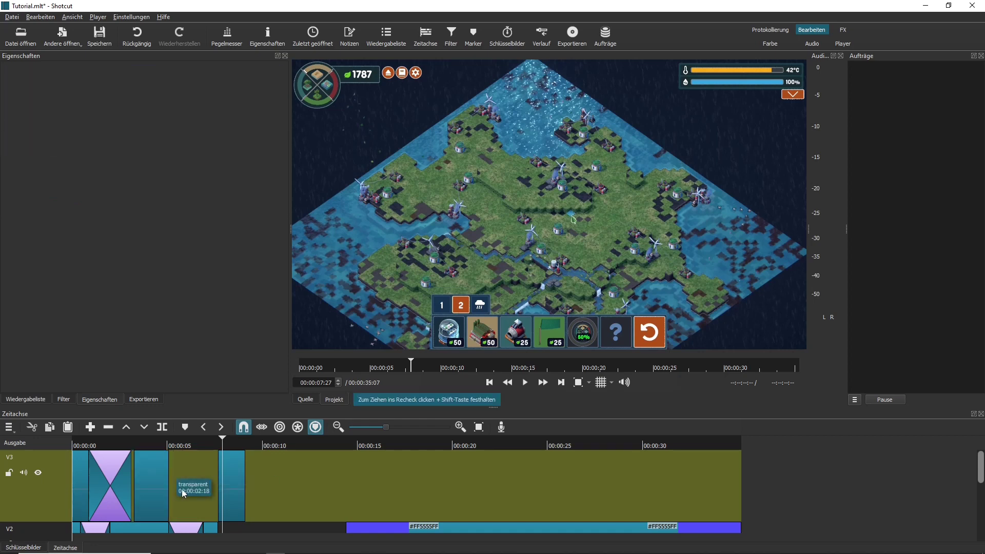
drag(182, 492, 206, 506)
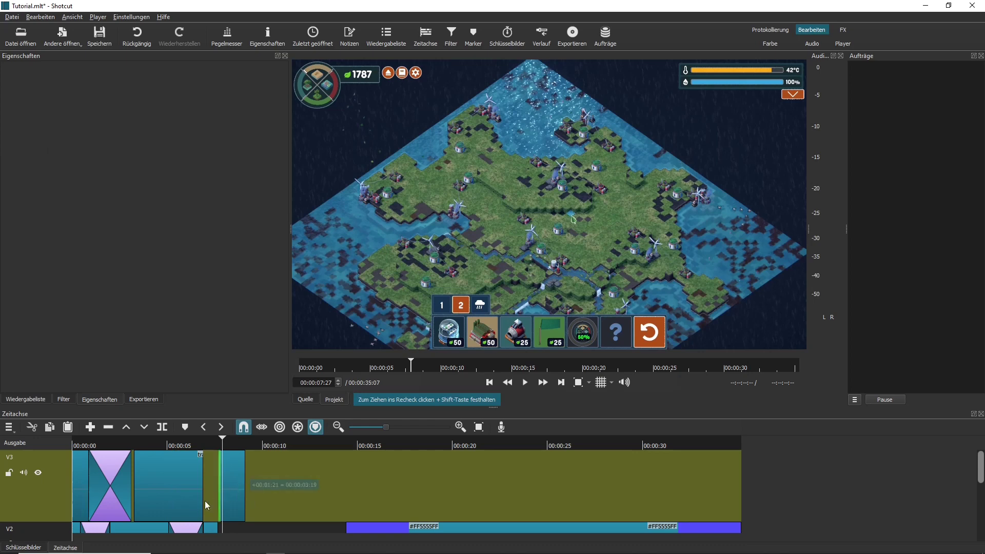
Step: Overlap the V3 text clip slightly with the trailing transparent clip and ripple-delete the gap in front of the text clip
click(172, 488)
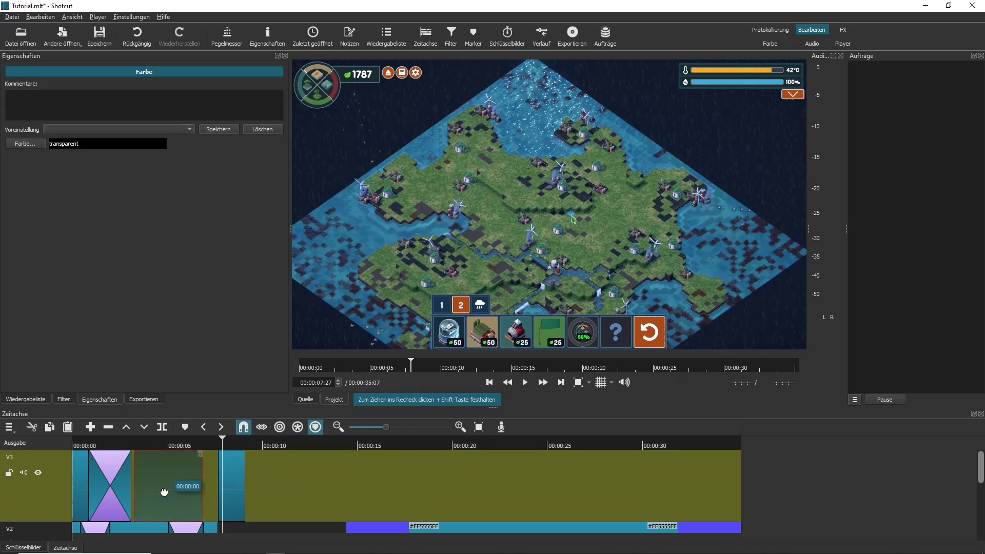
drag(176, 493, 144, 487)
right_click(145, 487)
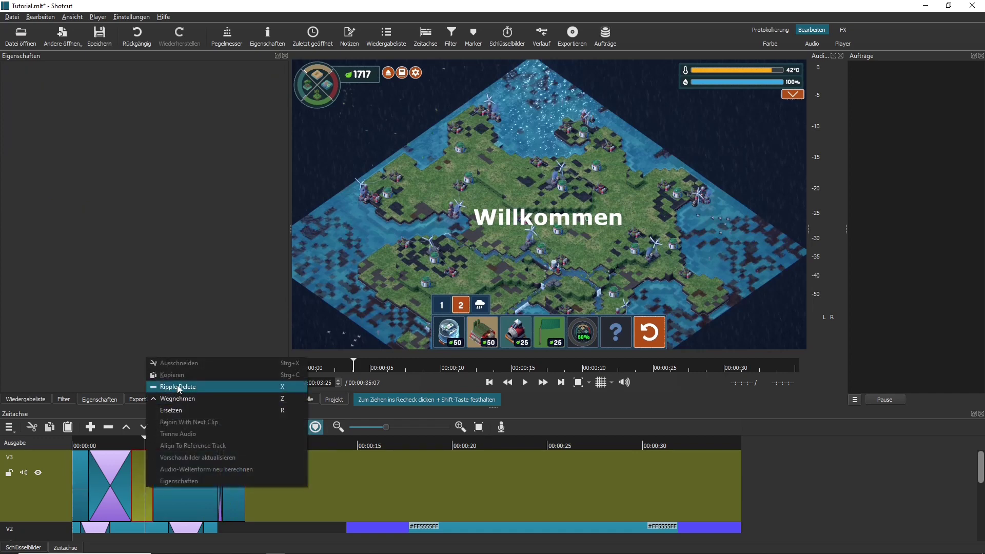
click(177, 385)
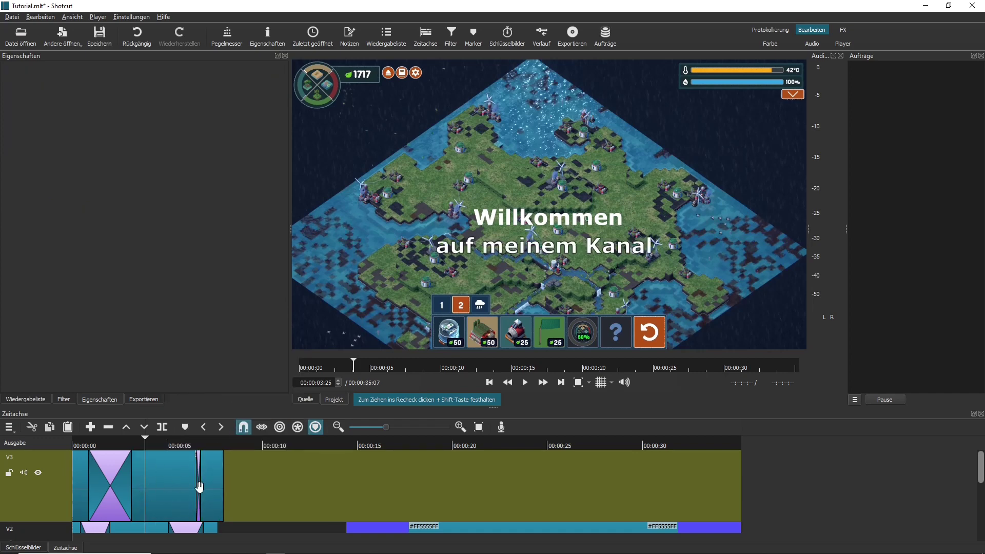
Step: Delete the very short closing transition and the trailing transparent clip from V3
click(198, 458)
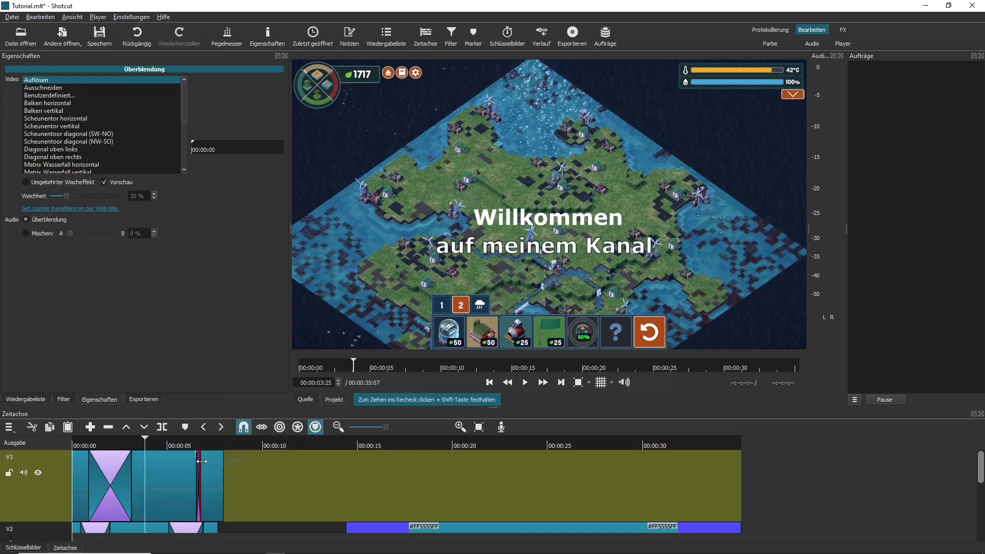
key(Delete)
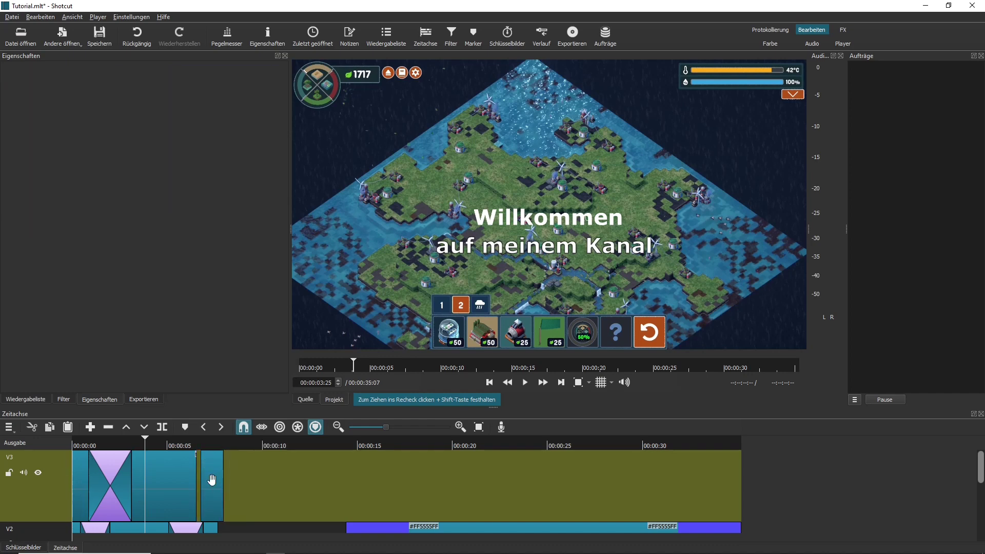
click(211, 474)
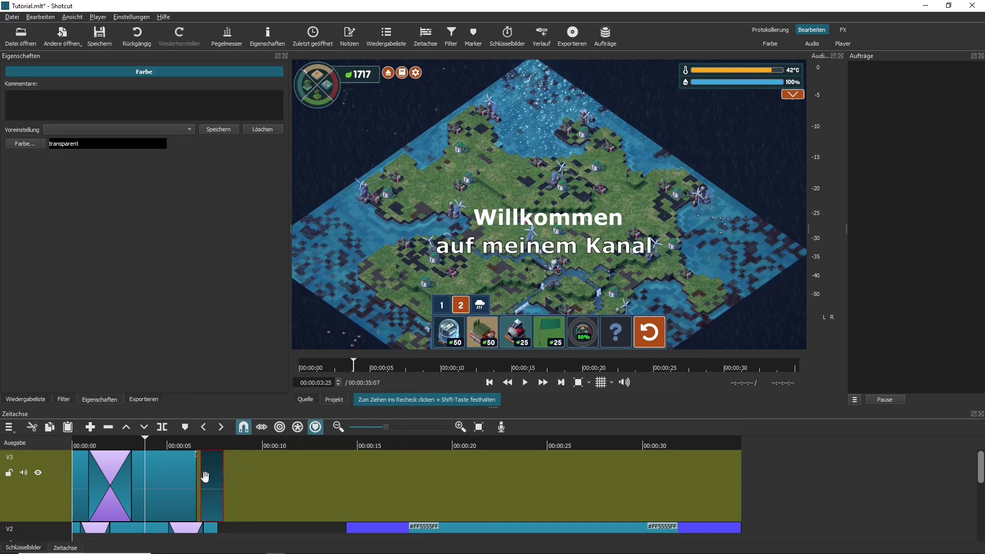
key(Delete)
Step: Undo the accidental fade-out adjustment and trim the end of the V3 text clip back to about 00:00:05
click(180, 469)
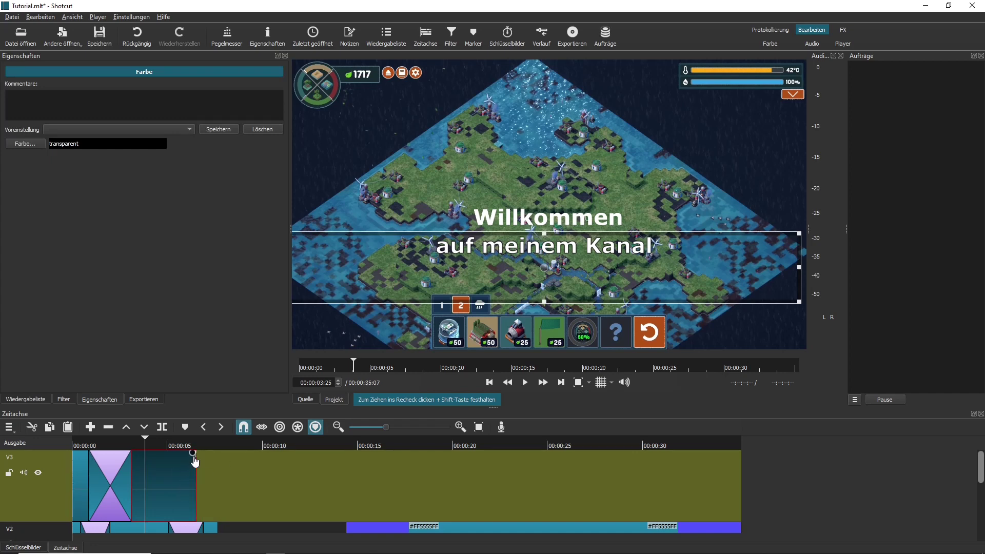
drag(193, 455, 193, 457)
key(ctrl+z)
drag(195, 490, 160, 494)
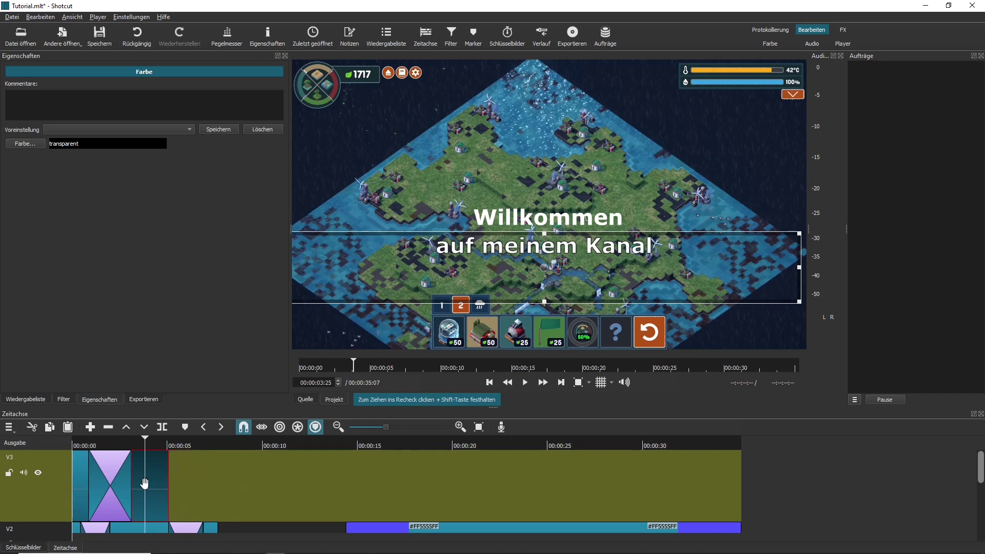
Step: Try to paste a copy of the opening transparent clip on V3 at 00:00:03:25 and rearrange it with the split text clip
click(77, 465)
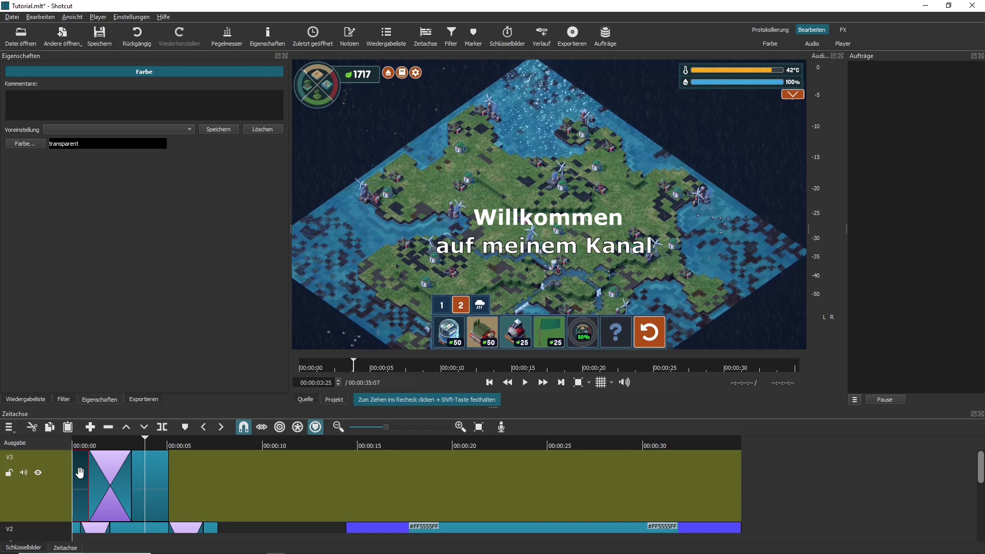
key(ctrl+v)
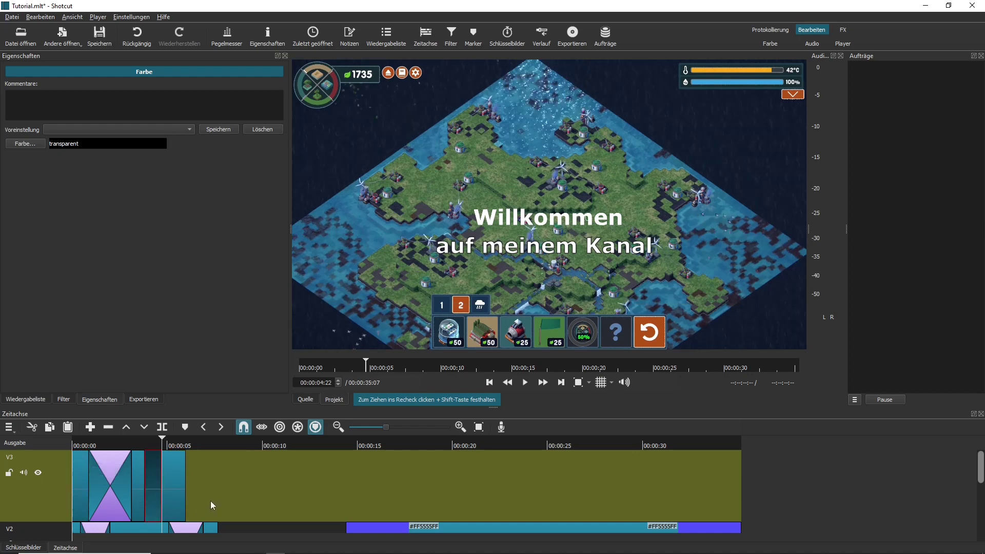
drag(173, 480, 256, 478)
click(154, 471)
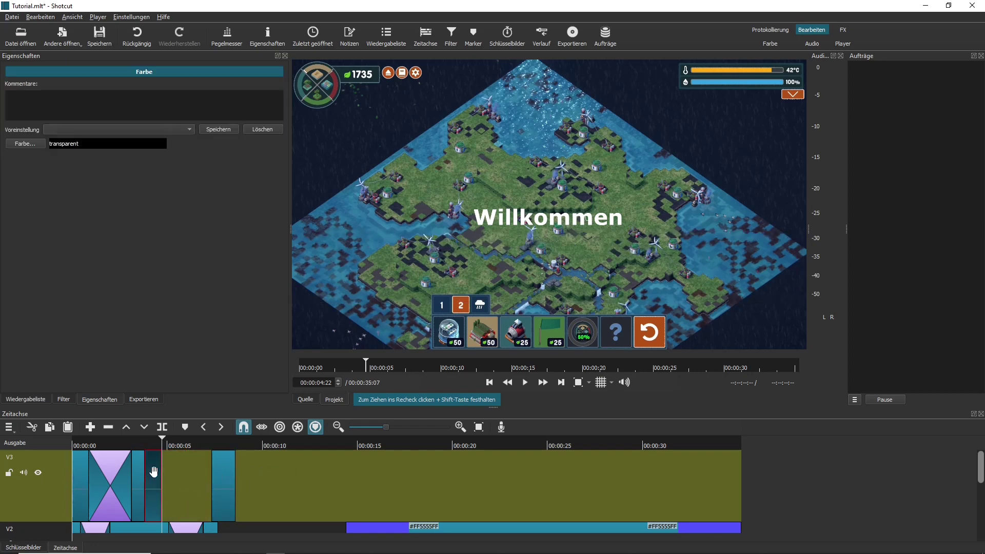
click(150, 439)
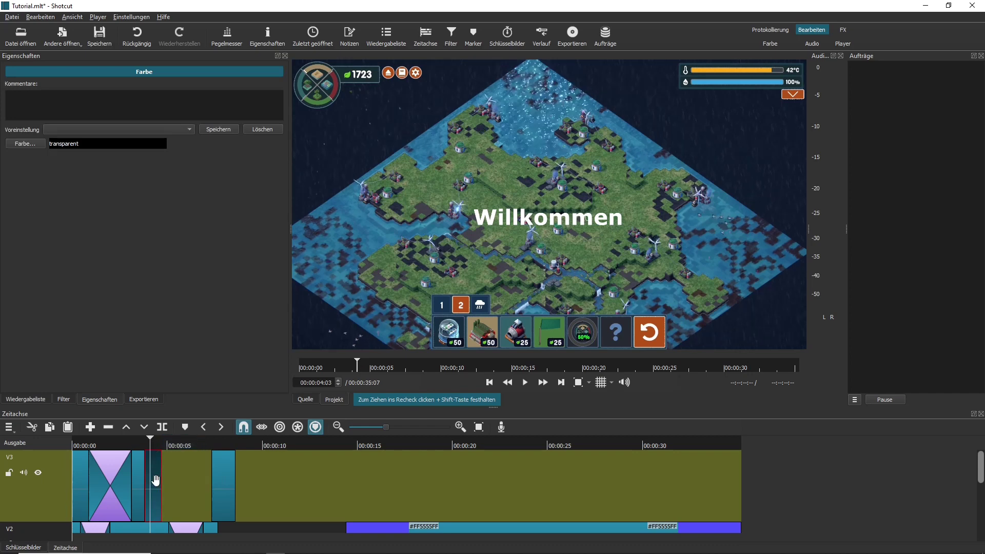
drag(156, 481, 135, 474)
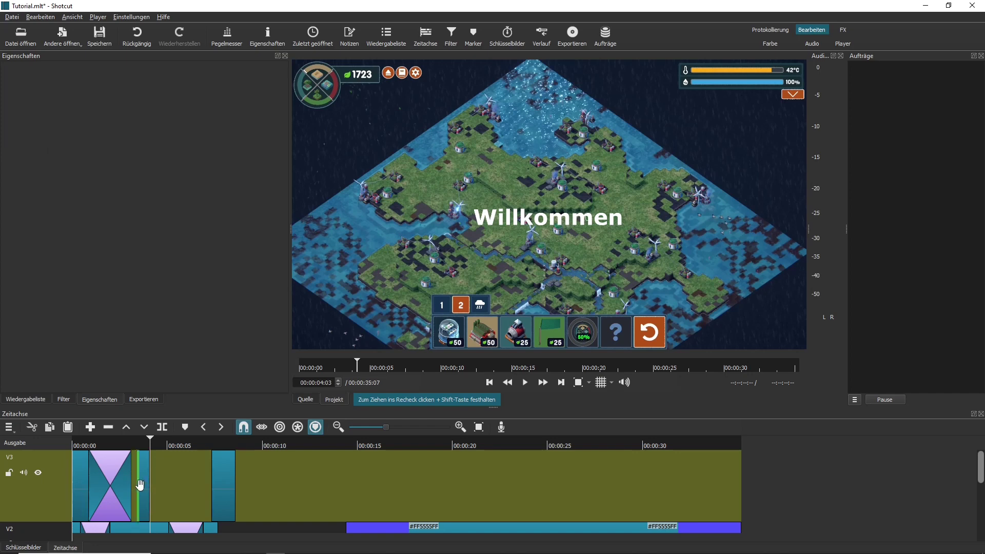
click(223, 485)
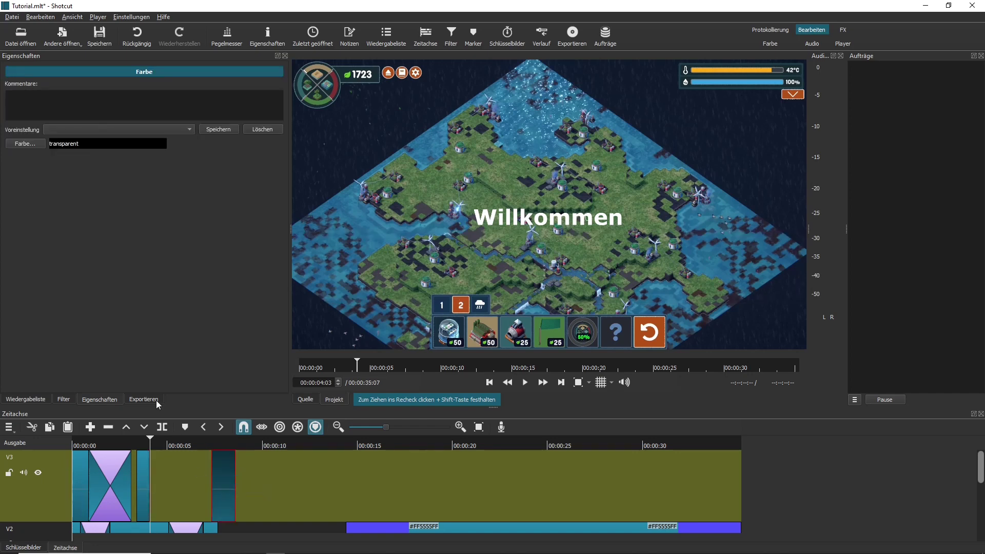
Step: Undo the clip moves and the pasting of the transparent clip into the V3 text clip
click(32, 19)
click(41, 29)
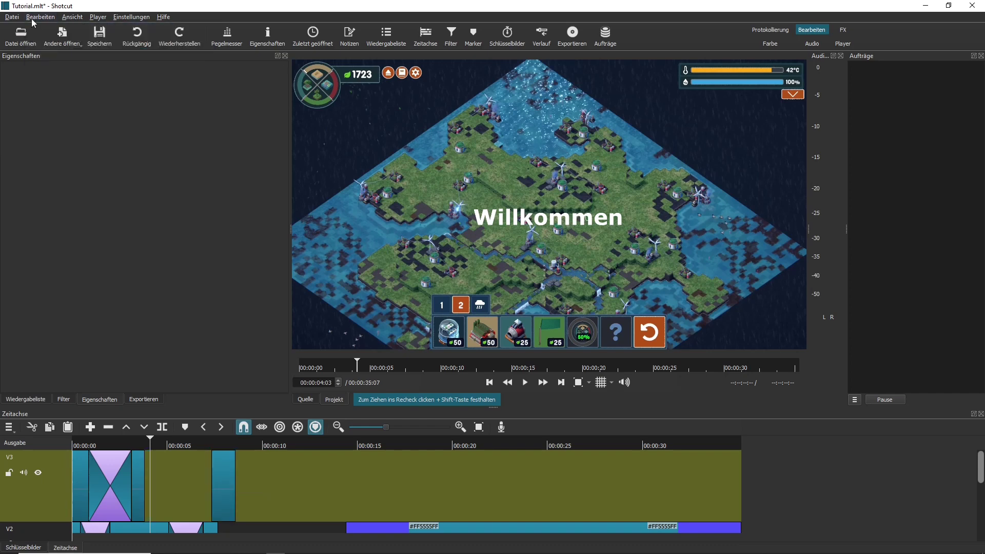
click(31, 18)
click(36, 24)
click(35, 20)
click(36, 24)
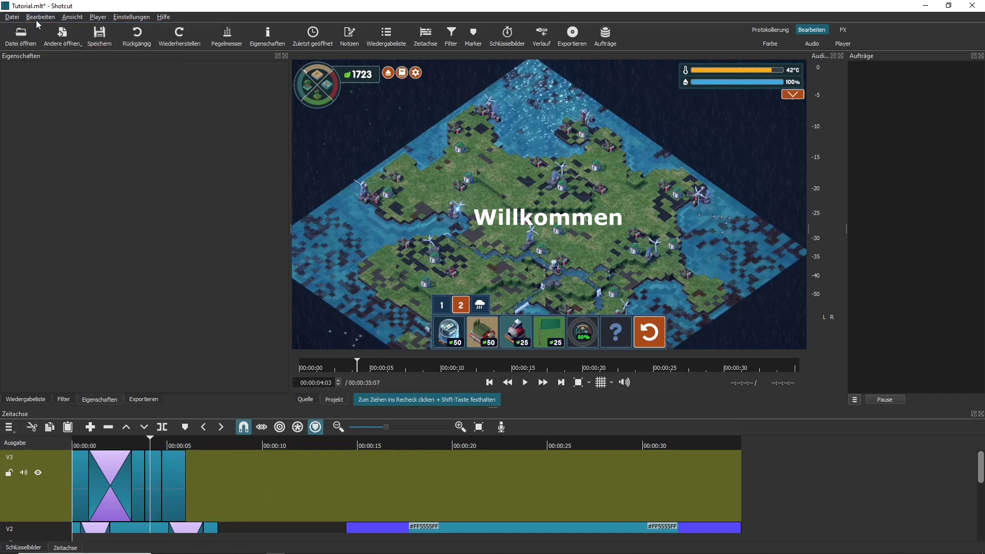
click(36, 20)
click(41, 29)
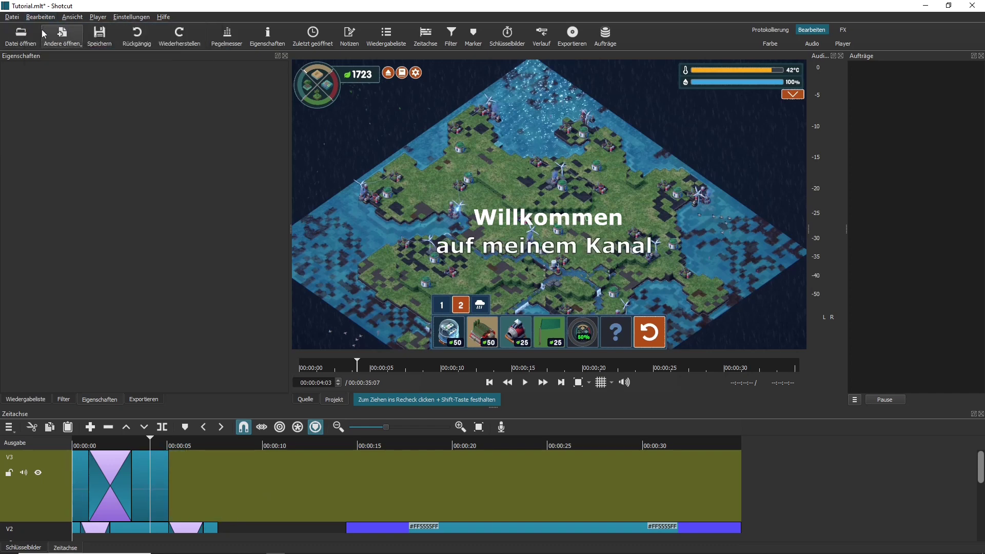
Step: Paste a copy of the opening transparent clip on V3 at 00:00:07:11 and move it to start at about 00:00:06
click(80, 480)
click(80, 445)
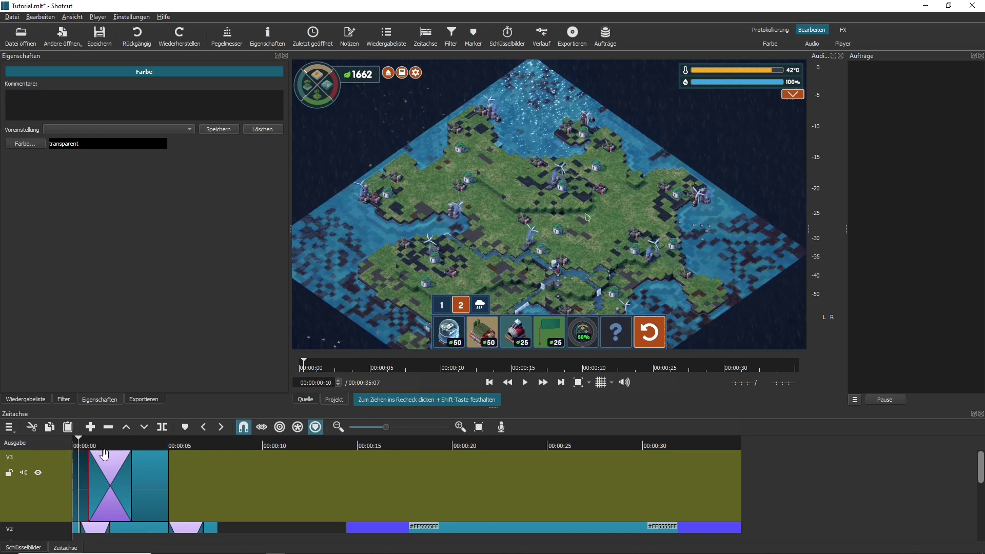
click(213, 476)
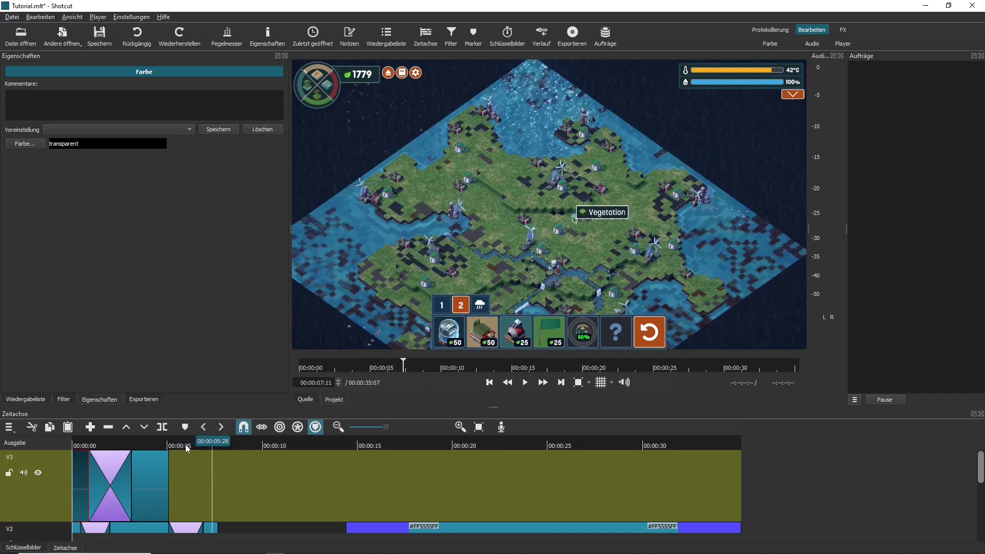
key(ctrl+v)
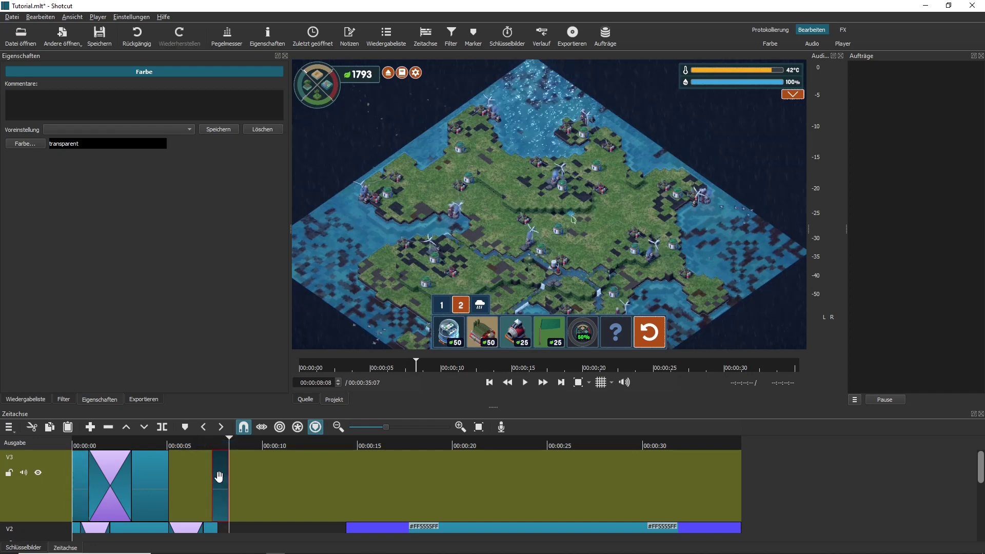
drag(213, 477, 185, 480)
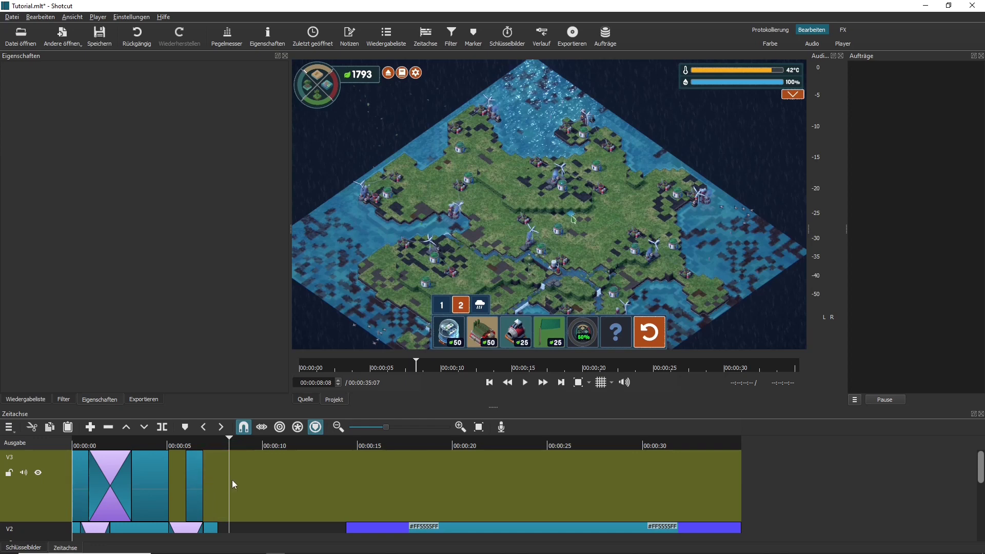
Step: With snapping off, extend the copied transparent clip's end to about 00:00:07:22 and move the clip to about 00:00:10 on V3
click(190, 480)
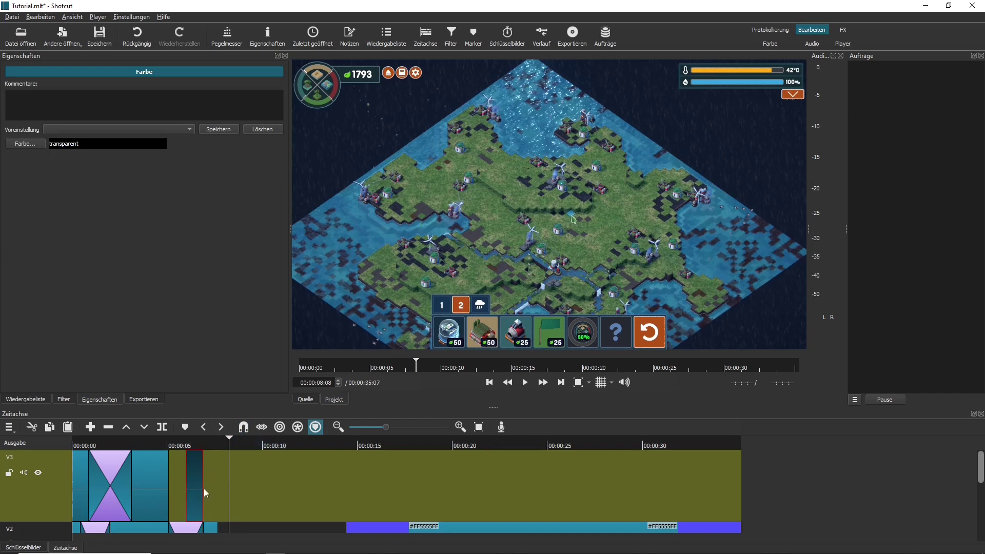
click(201, 488)
mouse_move(203, 486)
mouse_down()
mouse_move(236, 485)
mouse_move(204, 486)
mouse_move(235, 488)
mouse_move(222, 491)
mouse_up()
click(144, 446)
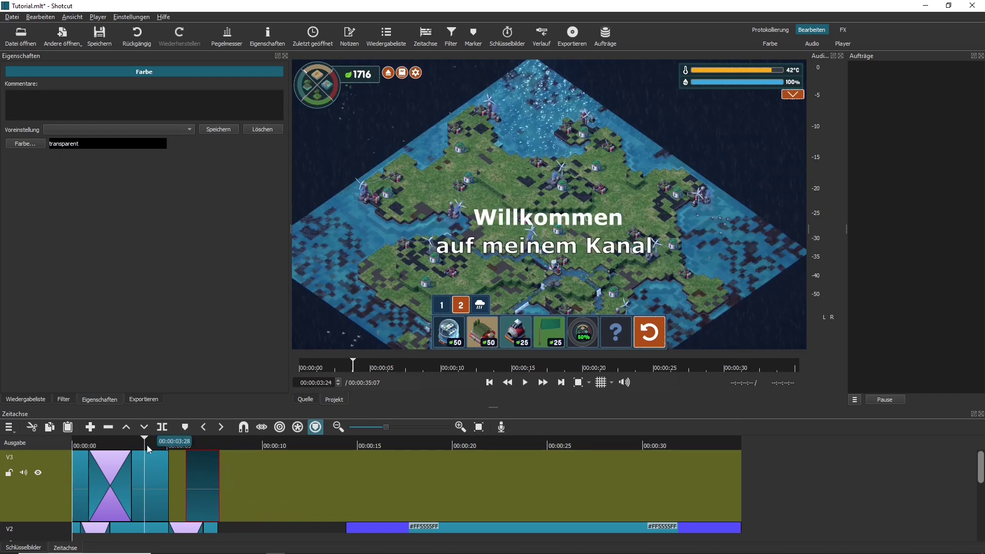
drag(202, 479, 280, 479)
Step: Extend the end of the V3 text clip to about 00:00:06:10 and place the playhead at 00:00:06:01
click(186, 504)
drag(168, 500, 198, 503)
click(186, 440)
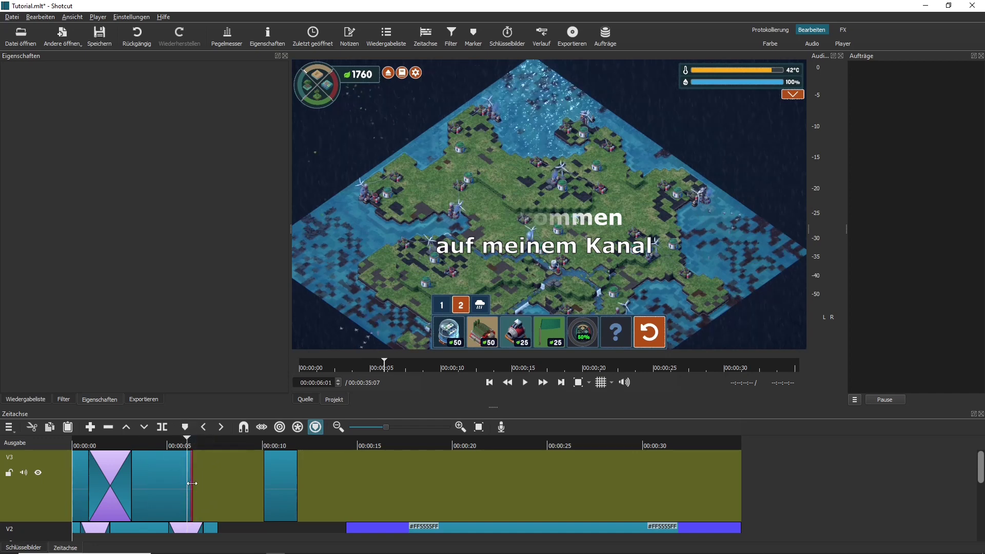
Step: Try to overlap the transparent clip with the end of the V3 text clip, and turn snapping back on
drag(276, 479, 152, 489)
click(235, 496)
click(245, 427)
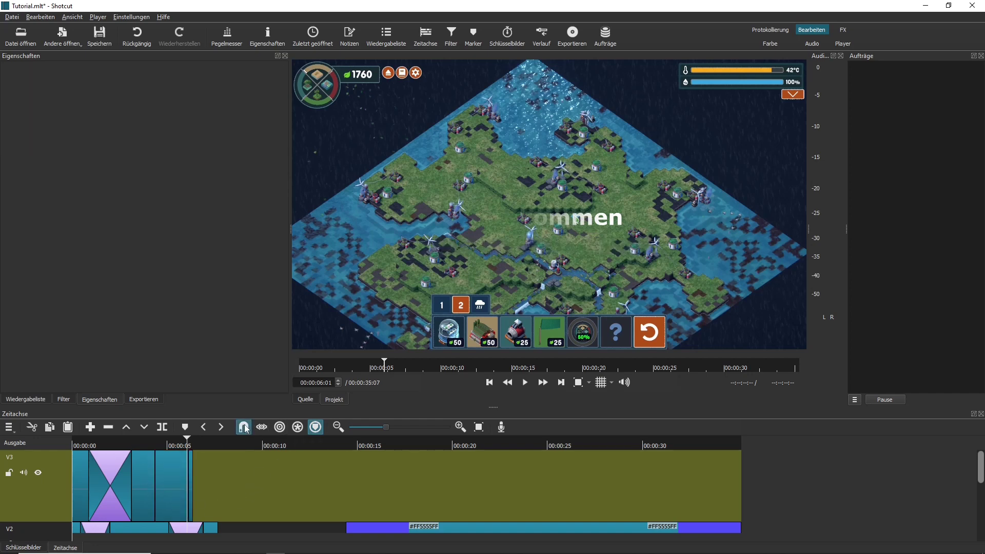
drag(162, 490, 179, 492)
click(235, 442)
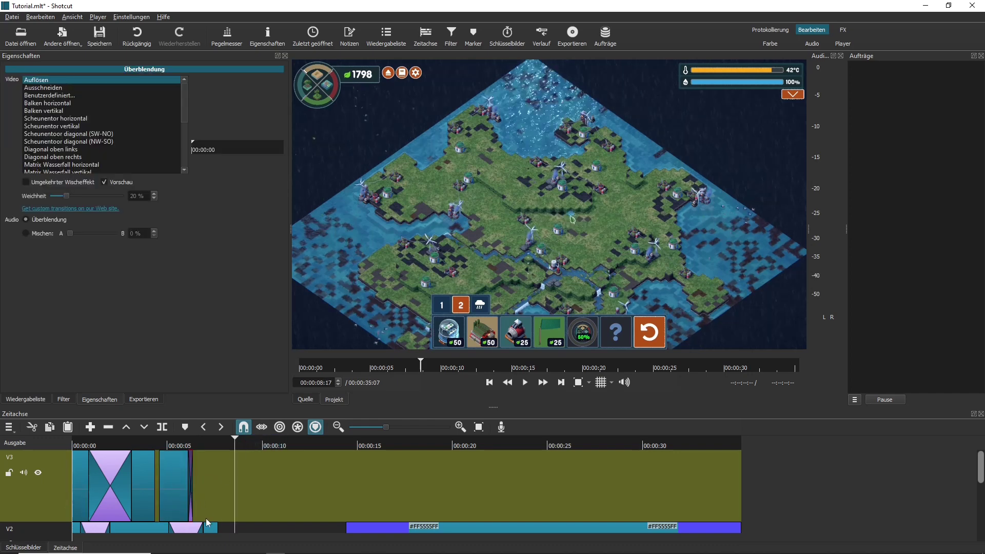
click(40, 16)
key(Escape)
key(ctrl+z)
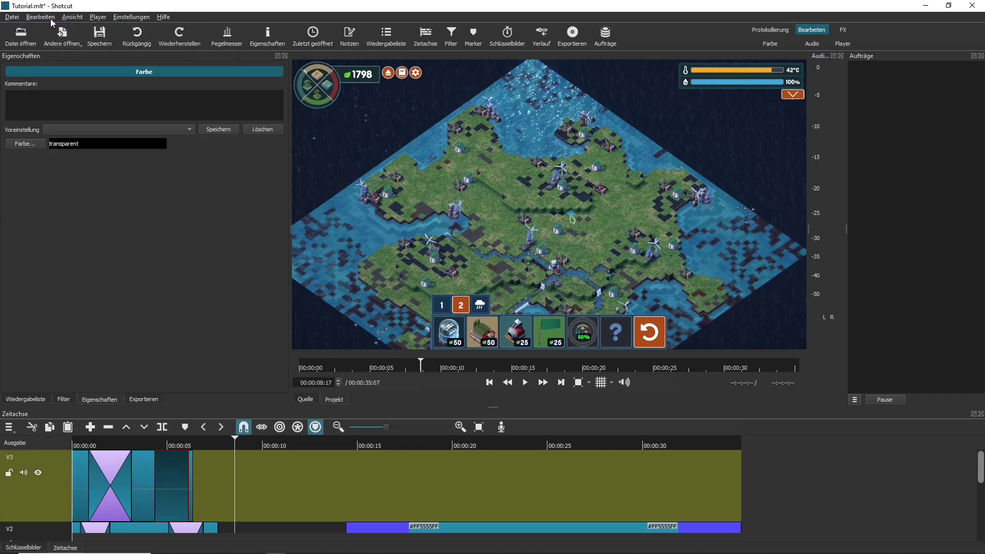
Step: Try to overlap the transparent clip with the V3 text clip again, and undo its moves back to the separate placement at about 00:00:10
mouse_move(173, 485)
mouse_down()
mouse_move(260, 480)
mouse_move(183, 479)
mouse_up()
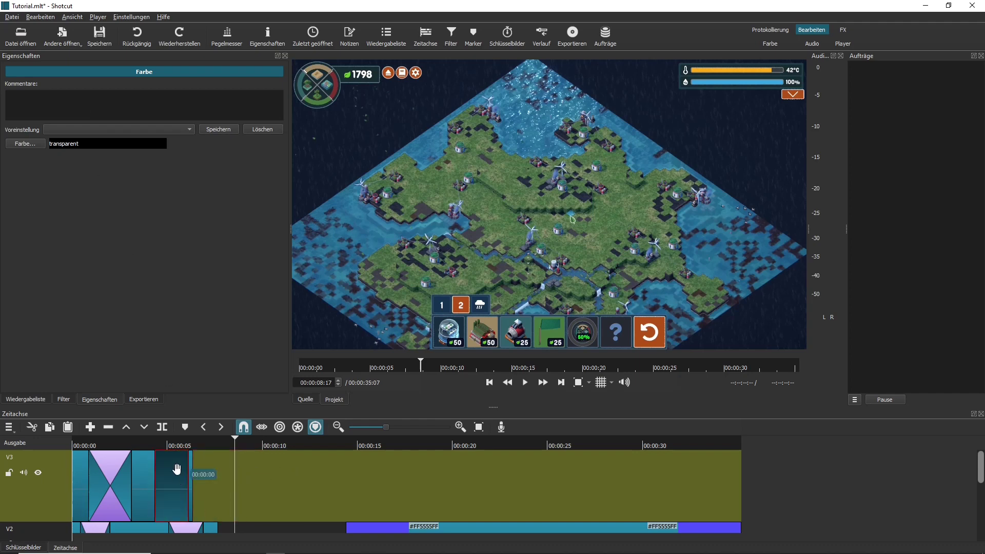
click(40, 17)
click(46, 29)
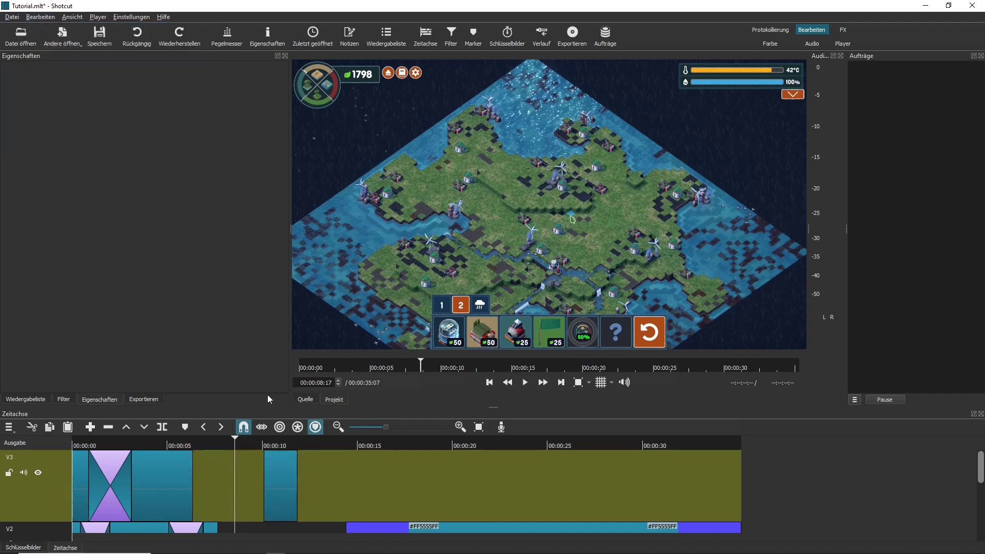
Step: Lengthen the transparent clip, overlap it with the V3 text clip's end from about 00:00:04:10 as a transition, and delete the leftover transparent piece
drag(299, 488, 177, 489)
click(278, 483)
click(288, 441)
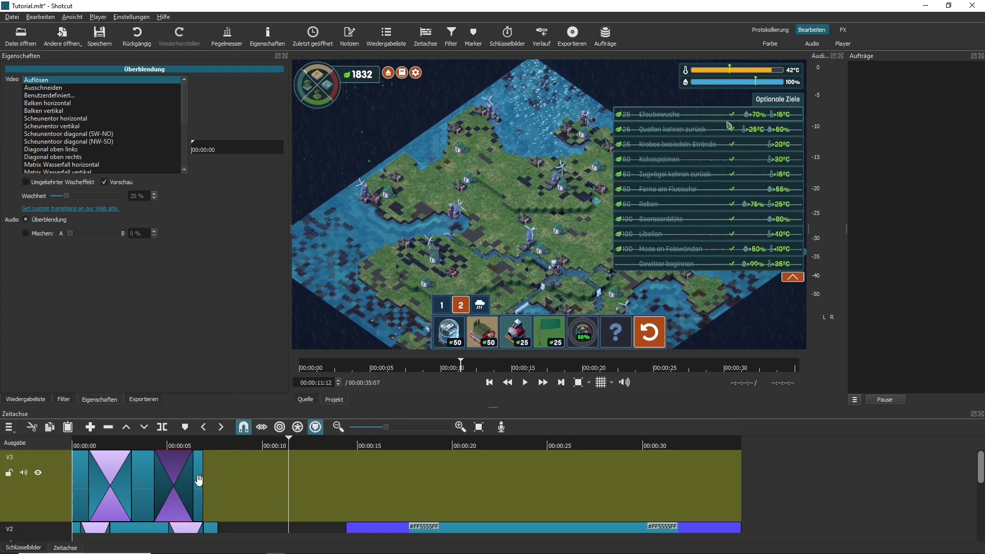
click(221, 510)
key(Delete)
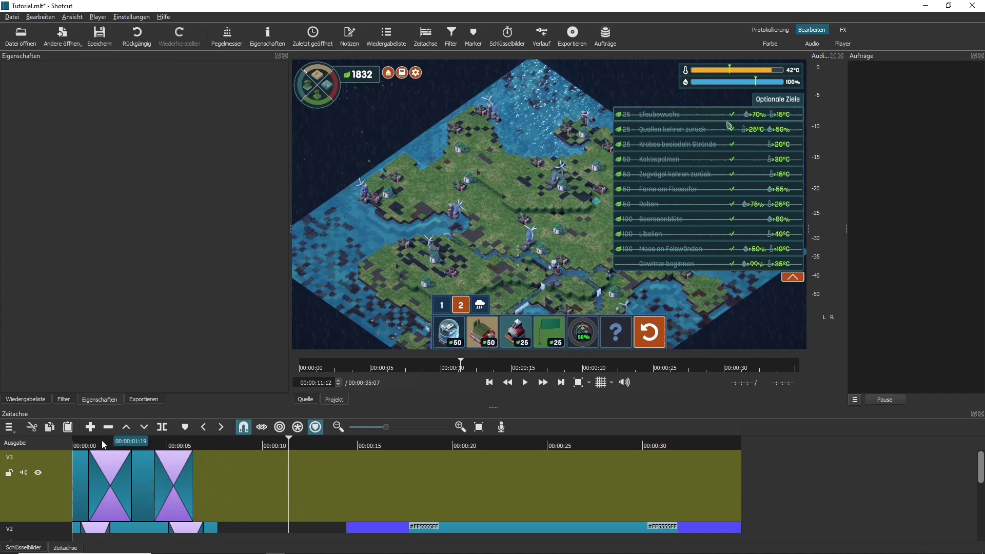
Step: Play the sequence from the start and check around 00:00:06 how both titles disappear
click(80, 445)
click(525, 382)
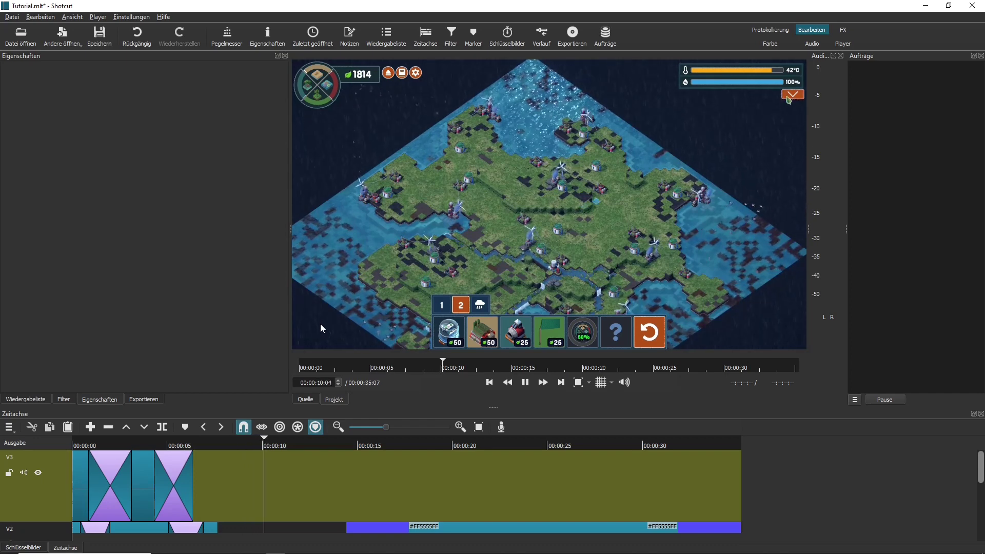
click(527, 386)
key(Home)
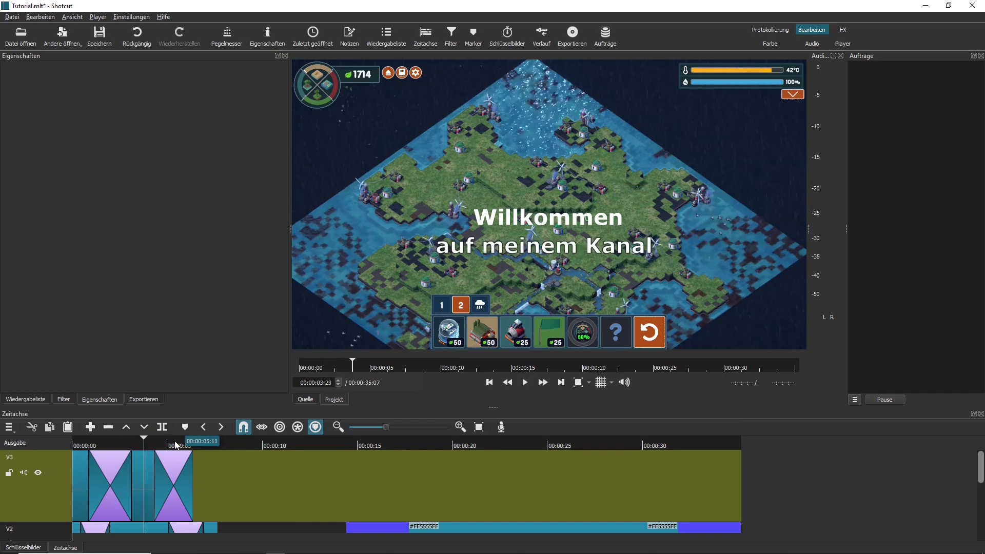
click(191, 448)
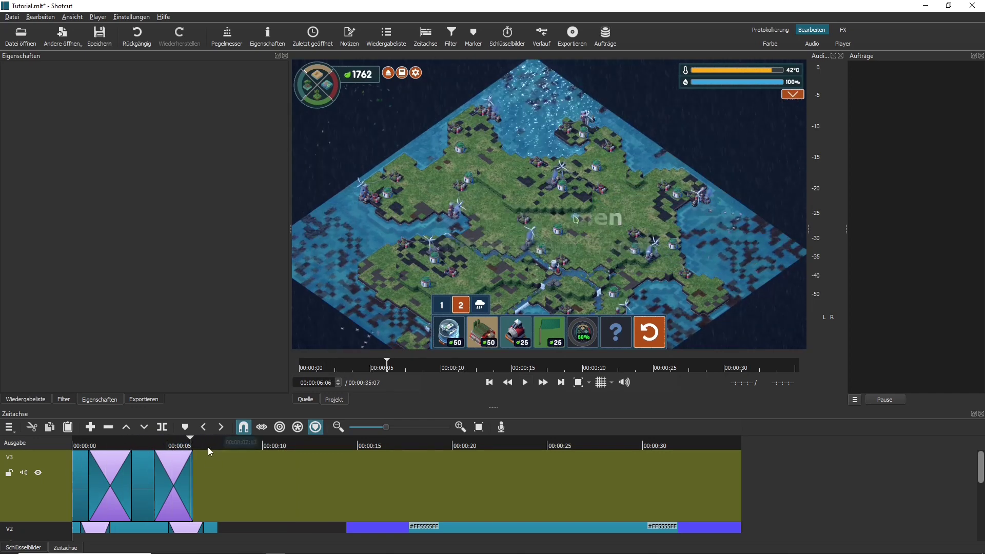
click(206, 441)
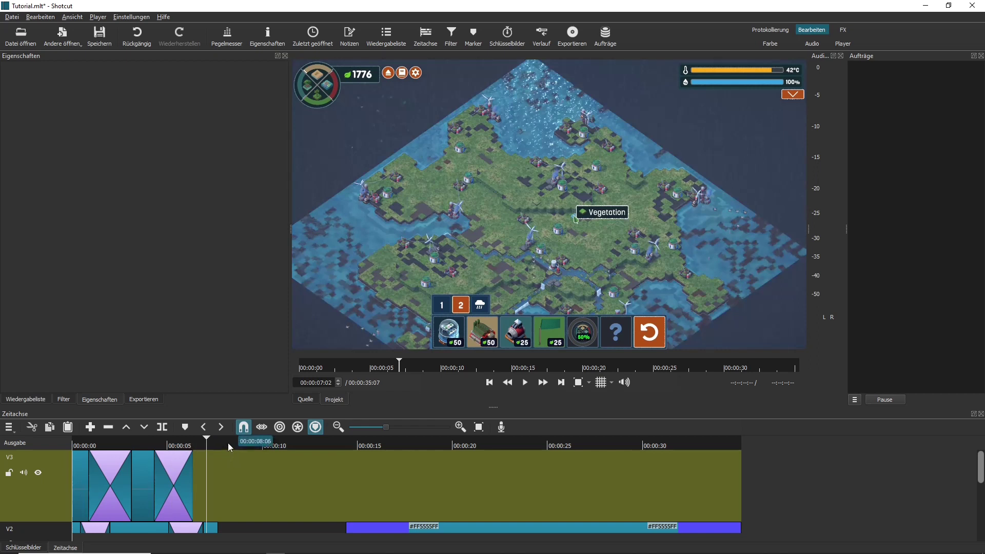
Step: Add a new video track above V3
right_click(39, 501)
mouse_move(82, 438)
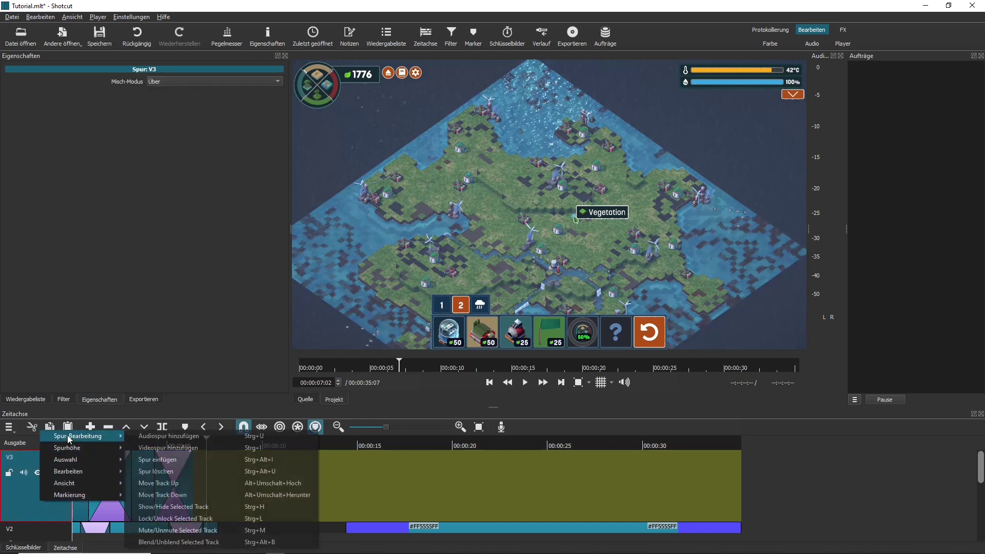
click(168, 448)
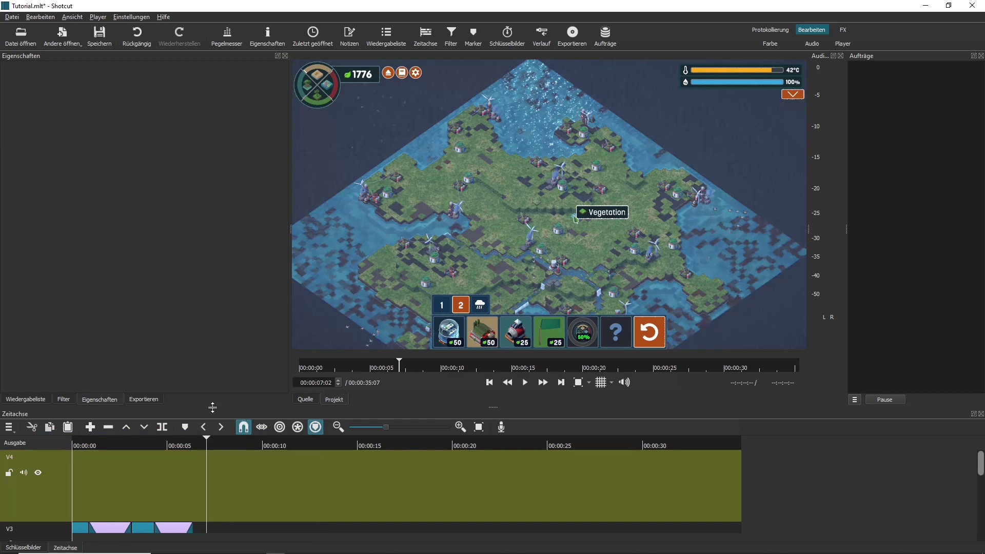
Step: Copy the opening transparent clip from V3 onto V4 and park the copy at about 00:00:24
click(77, 528)
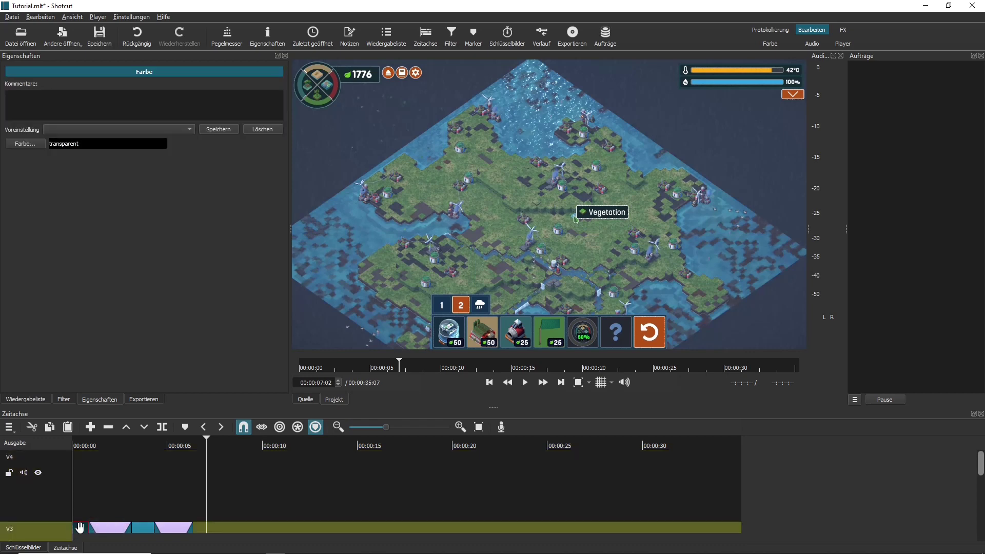
click(57, 510)
key(ctrl+v)
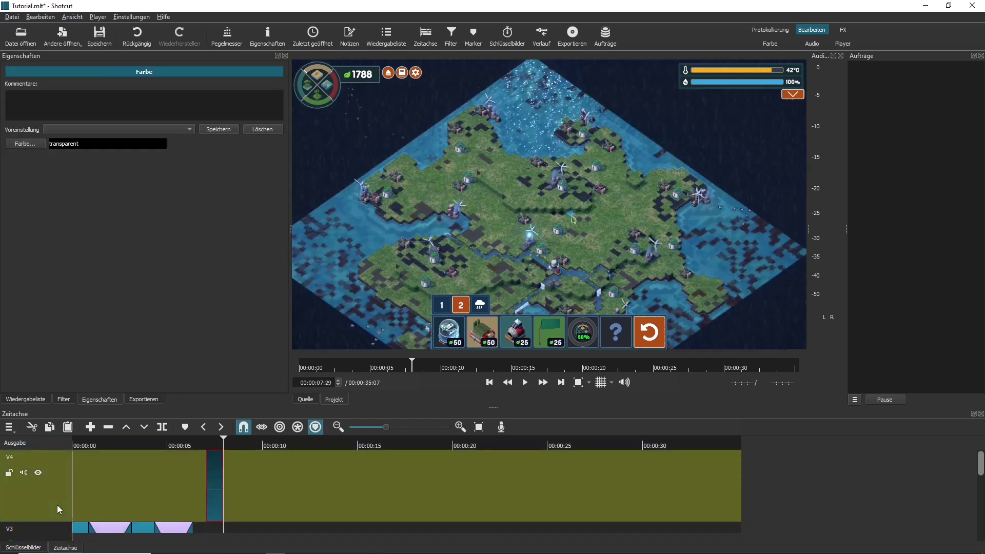
drag(215, 485, 317, 485)
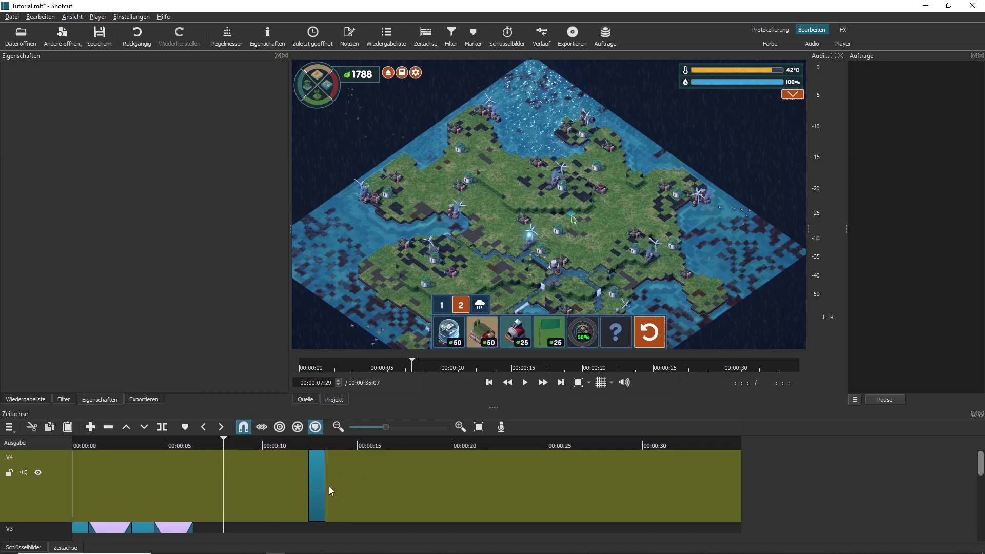
drag(328, 491, 545, 480)
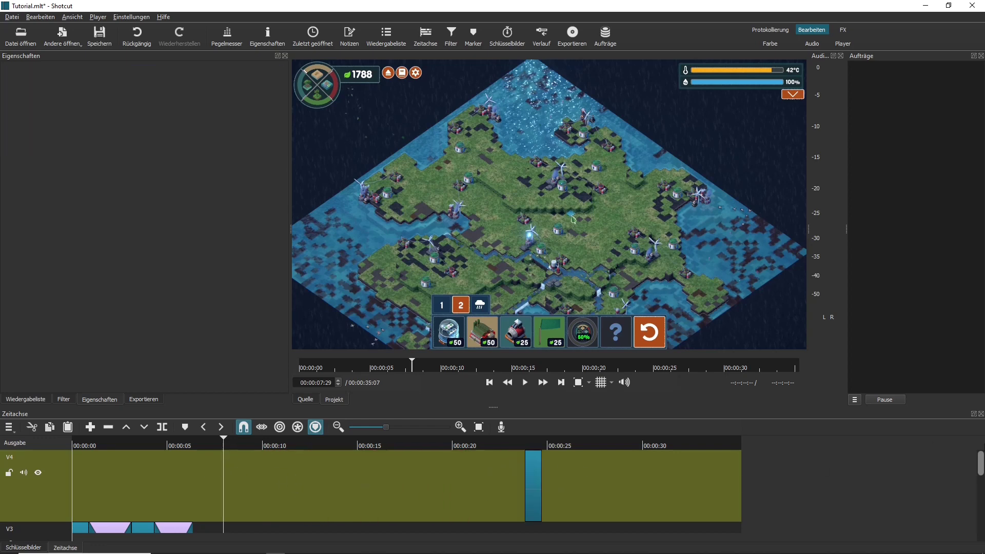
Step: Place the playhead at the end of V2's closing title transition, at 00:00:06:27
drag(981, 463, 981, 491)
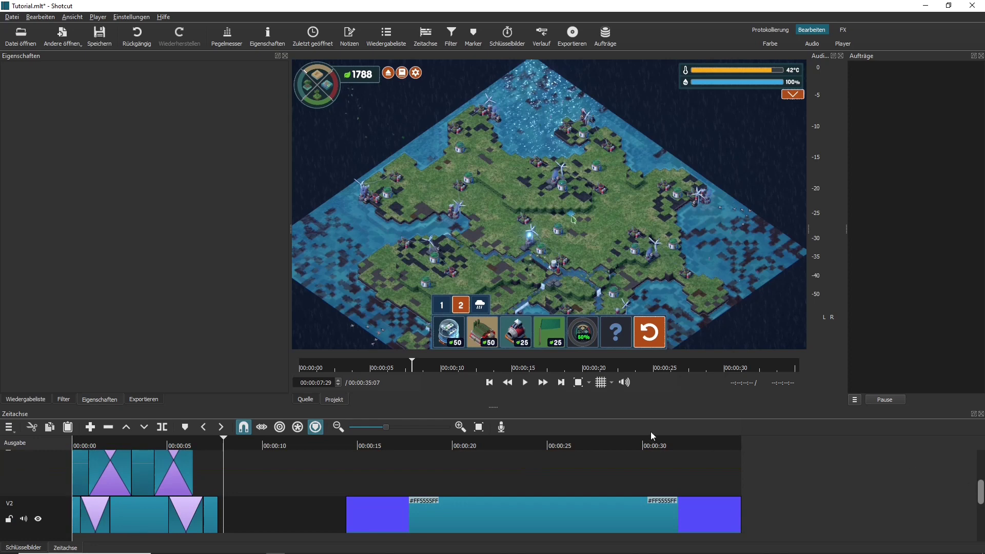
click(490, 383)
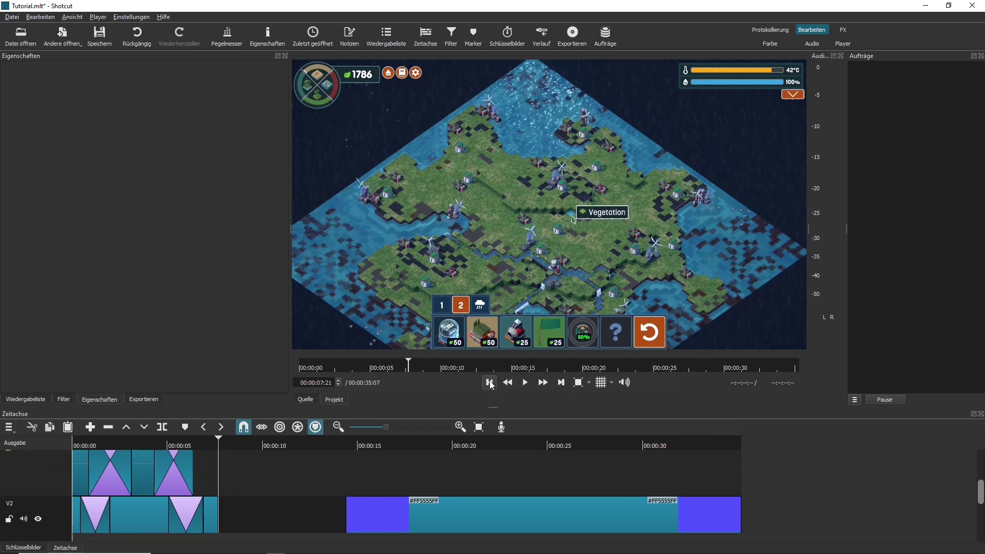
click(490, 382)
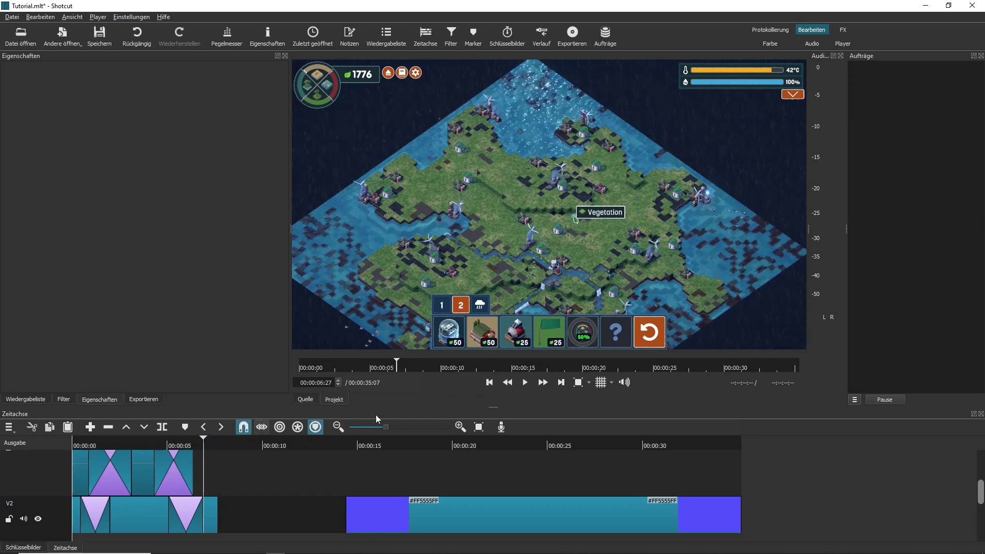
drag(982, 488, 979, 454)
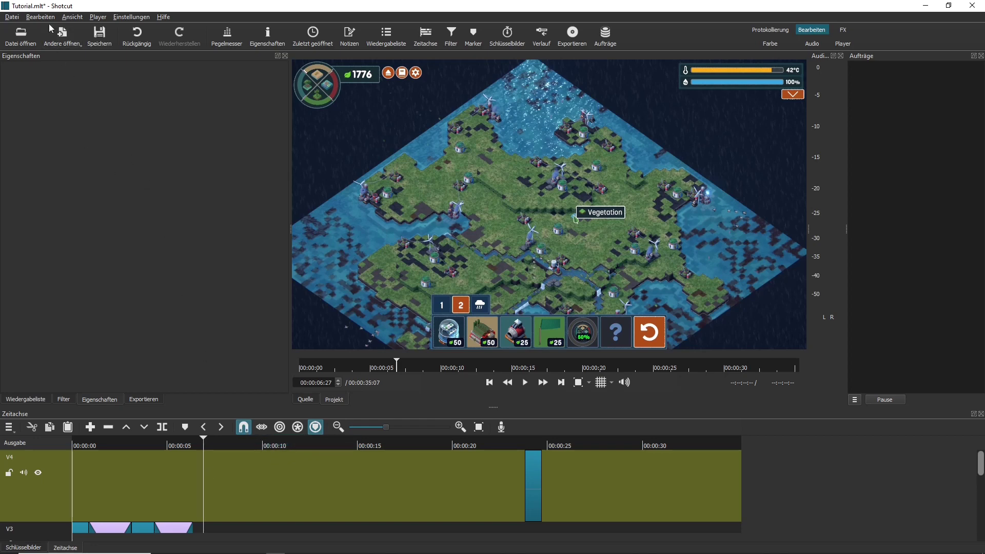
Step: Create a transparent text clip with the four lines Heute: / Terra Nil / Folge 5 / "Die Tropen", copied from the open Editor window
click(69, 36)
click(91, 69)
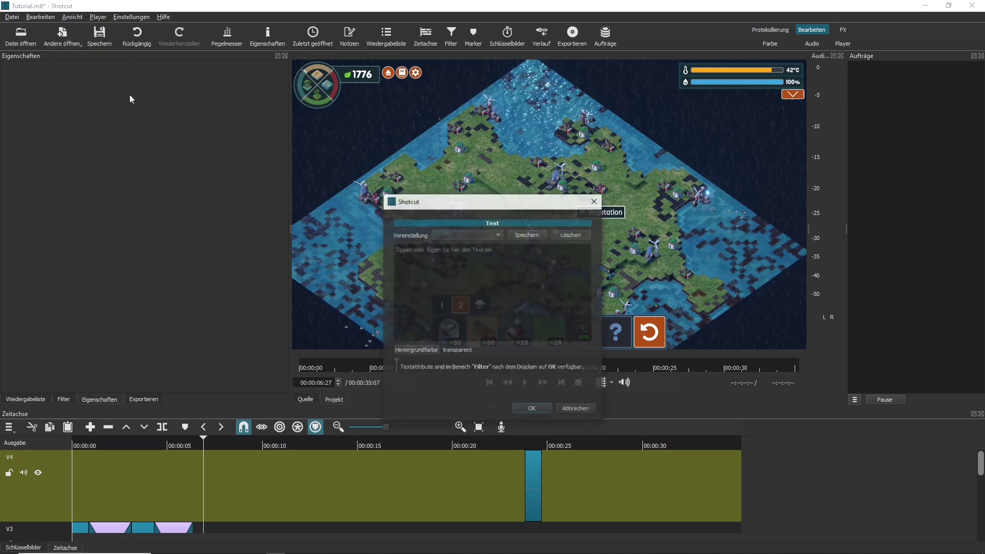
key(alt+Tab)
key(alt+Tab)
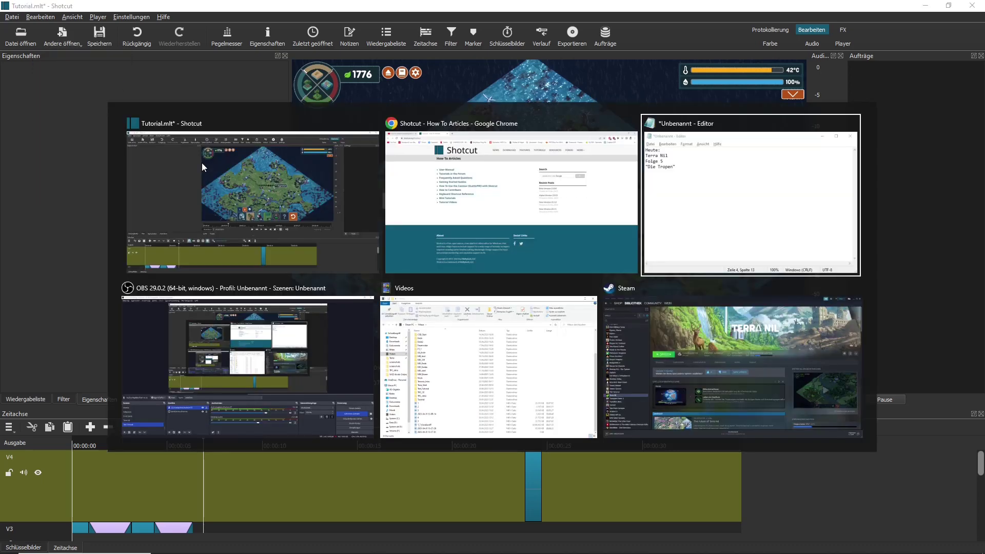
key(ctrl+a)
key(ctrl+c)
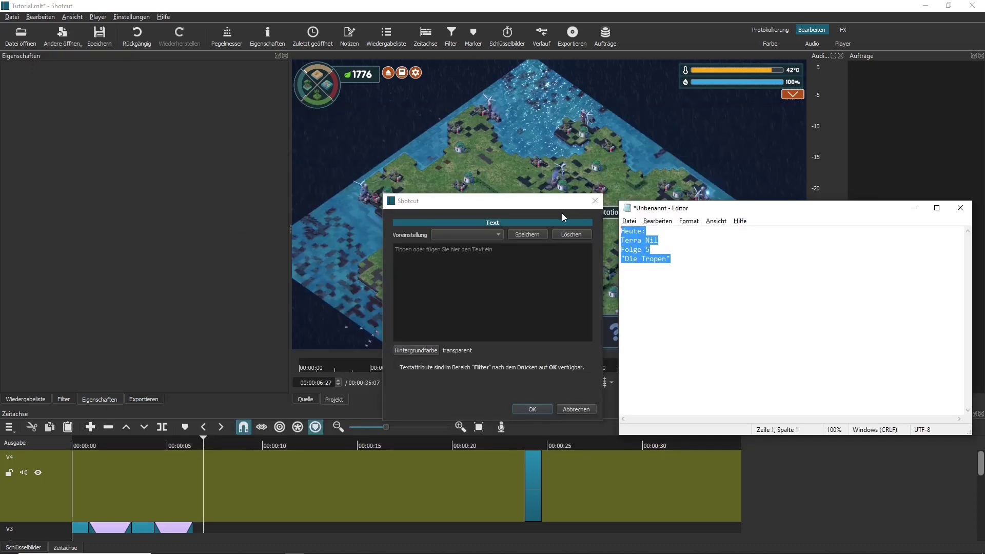
click(483, 249)
key(ctrl+v)
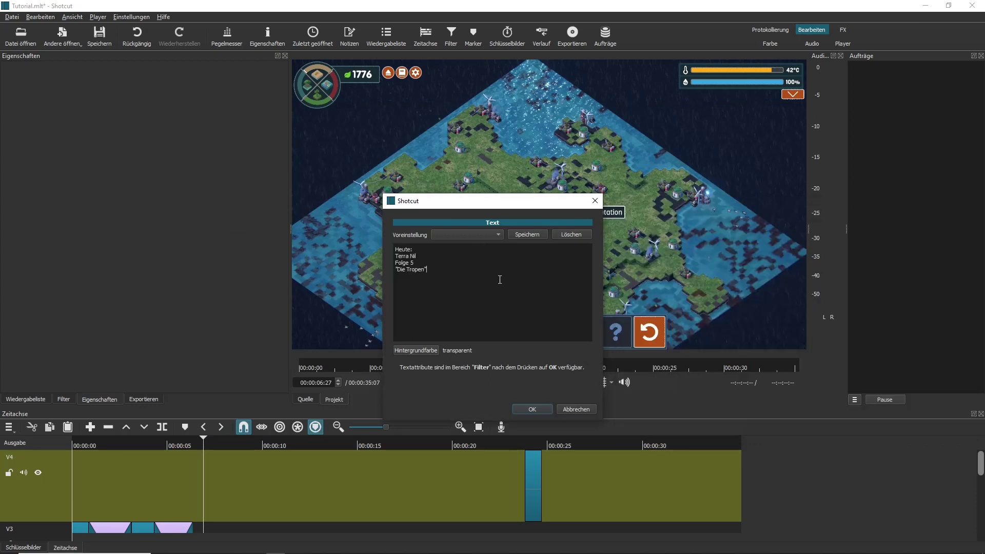
click(532, 409)
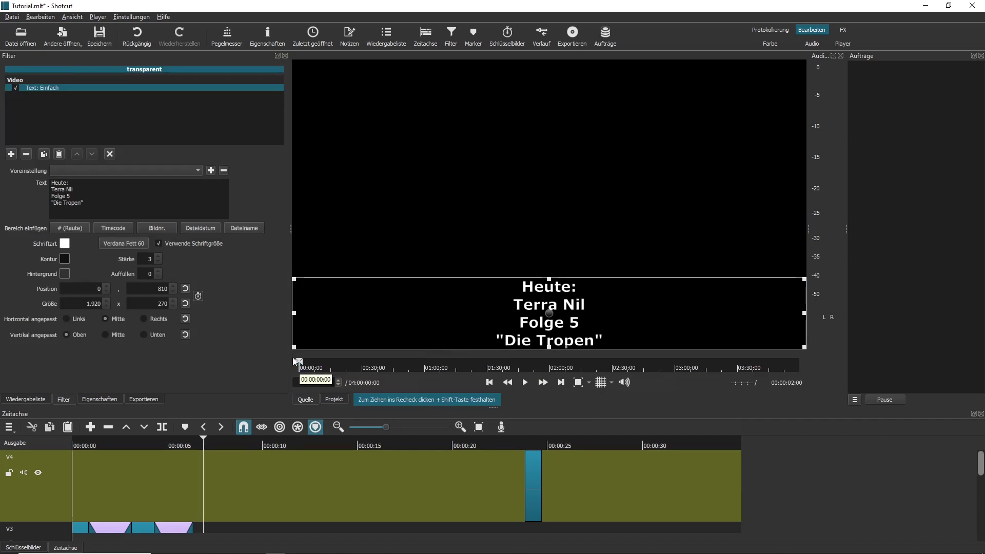
Step: Turn off the fixed font size, set the outline thickness to 0, and enlarge the text box to about 1930 x 588 at position -31, 295
click(159, 243)
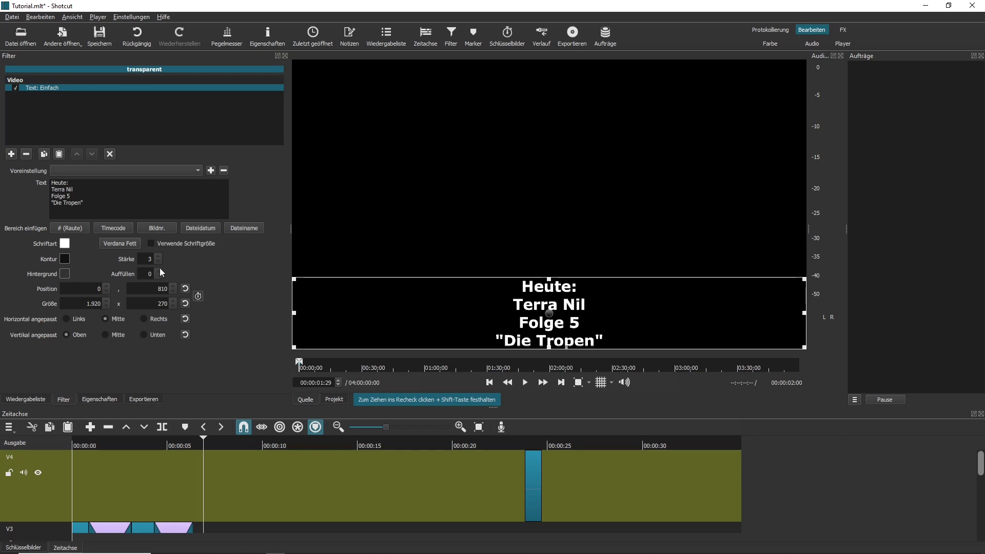
click(159, 261)
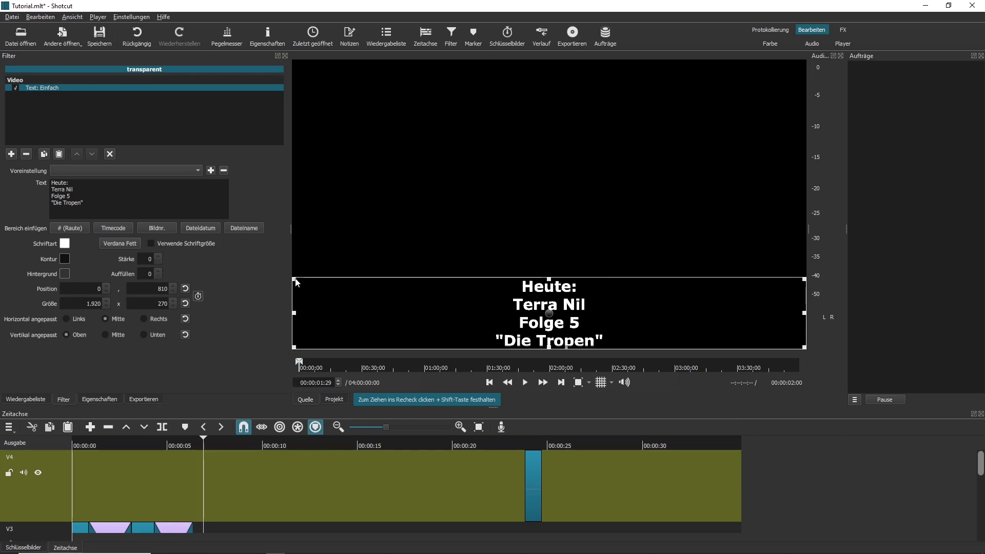
drag(296, 280, 295, 192)
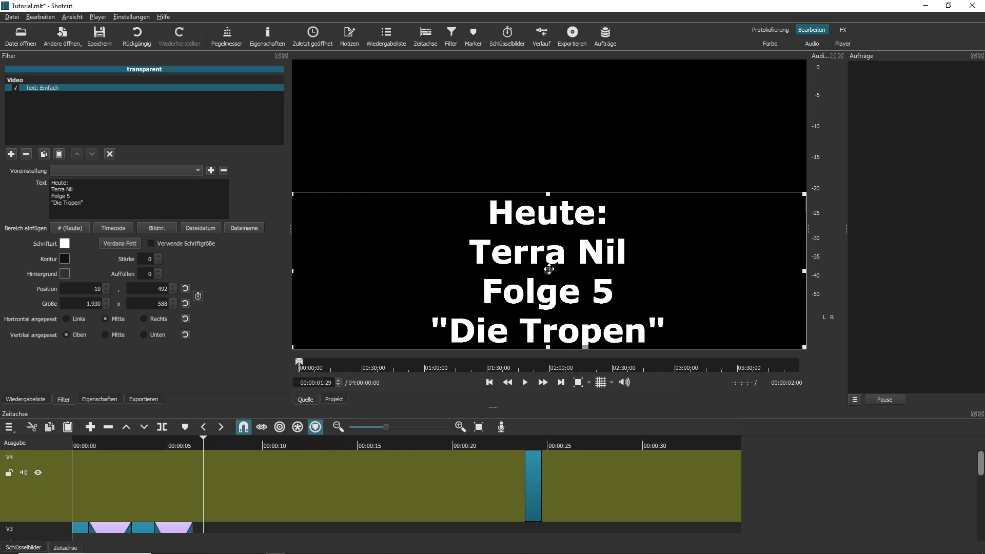
drag(551, 263, 544, 215)
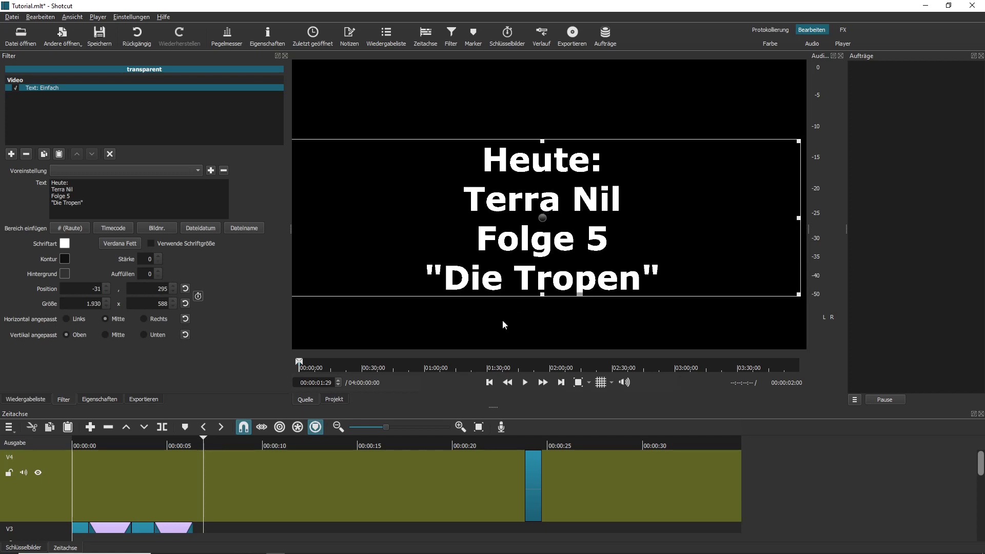
Step: Place the new text clip on V4 at about 00:00:11 and move the V2 colour clip later so it ends at 00:00:44:20
drag(506, 316, 400, 479)
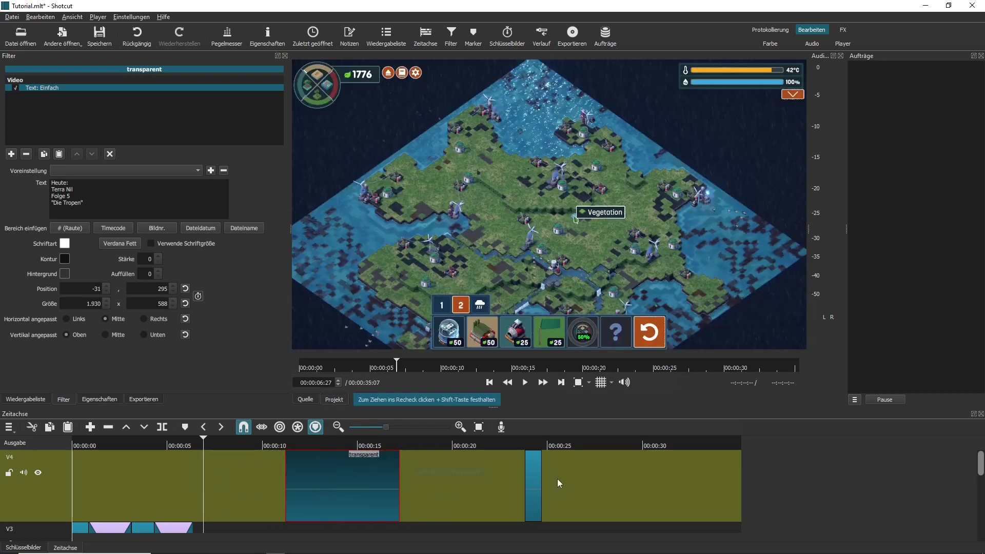
drag(979, 476, 980, 510)
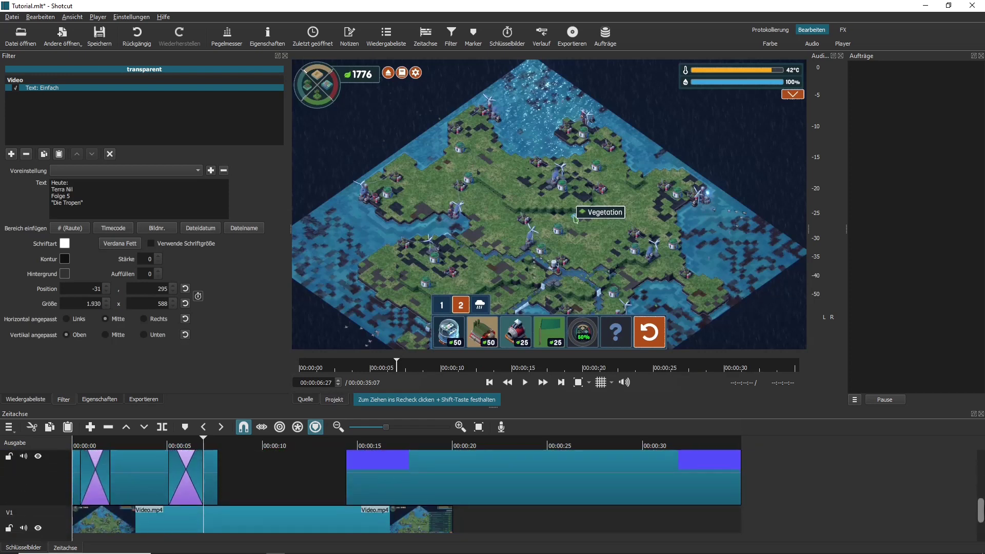
drag(688, 479, 878, 482)
drag(982, 508, 966, 460)
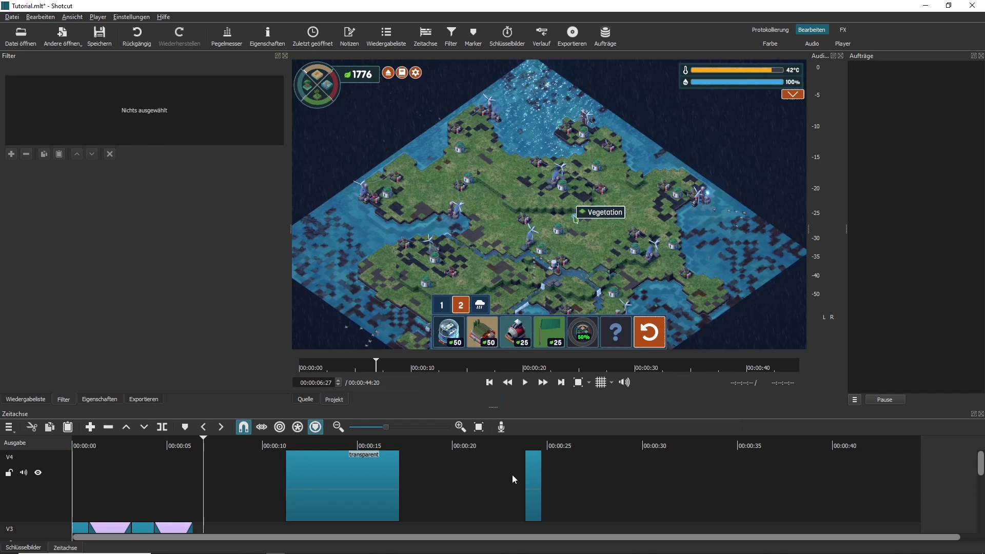
Step: Extend the V4 text clip's end to about 00:00:18:18 and fit the transparent clip on V4 from 00:00:06:27 to about 00:00:09
drag(397, 489, 430, 489)
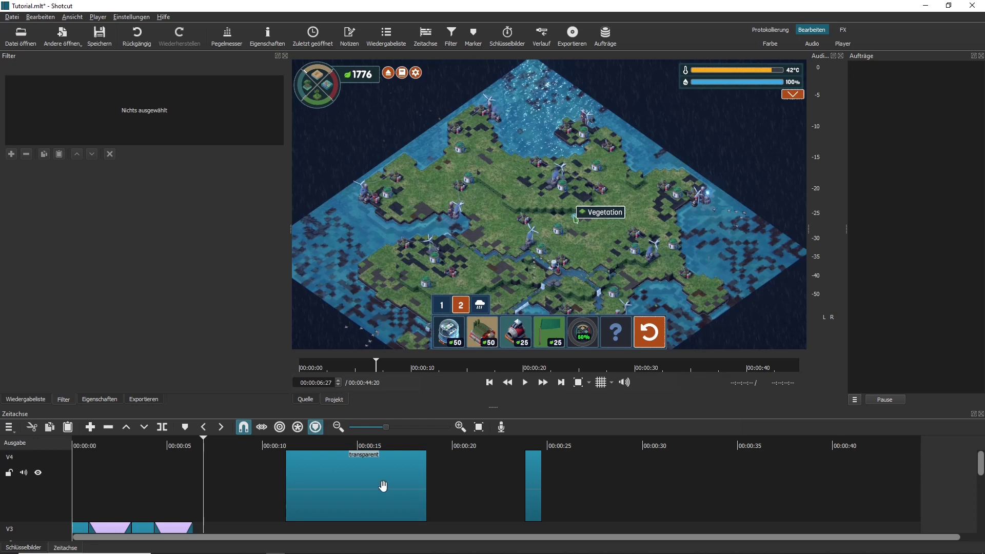
drag(534, 485, 157, 495)
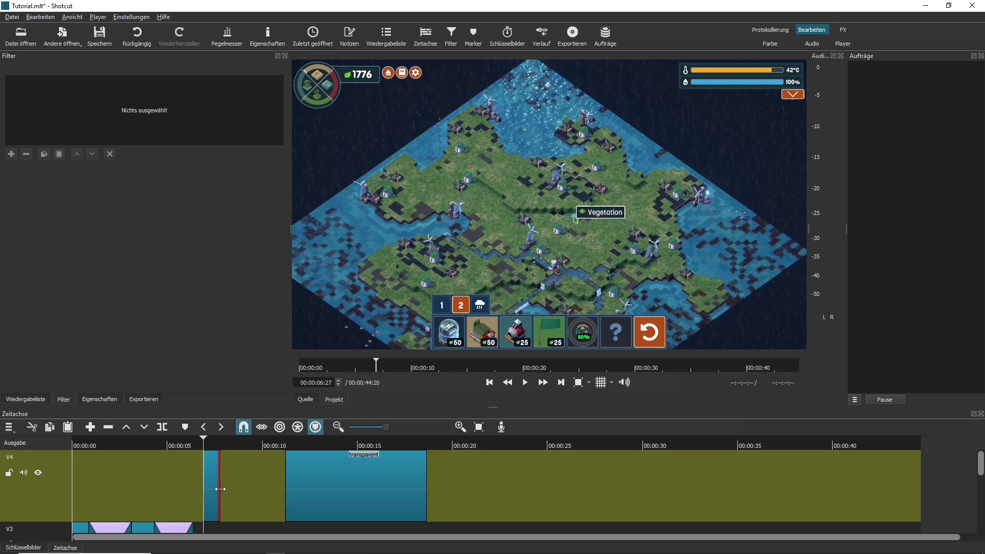
drag(226, 489, 250, 488)
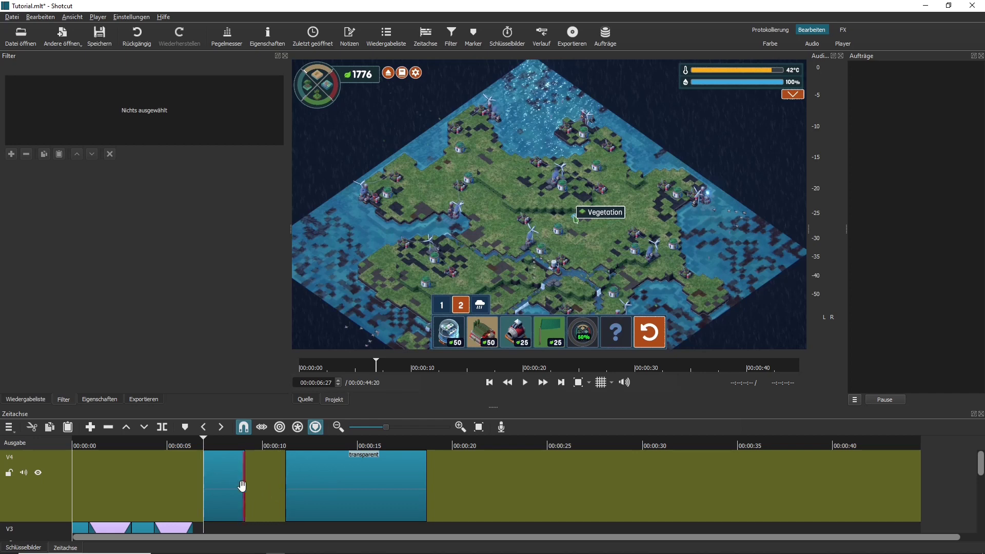
drag(229, 482, 315, 487)
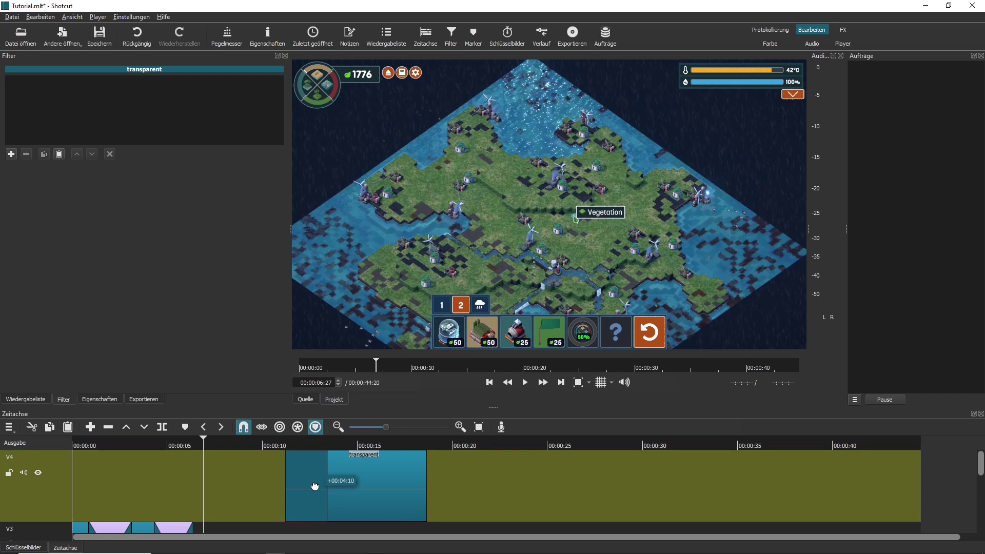
drag(315, 487, 315, 487)
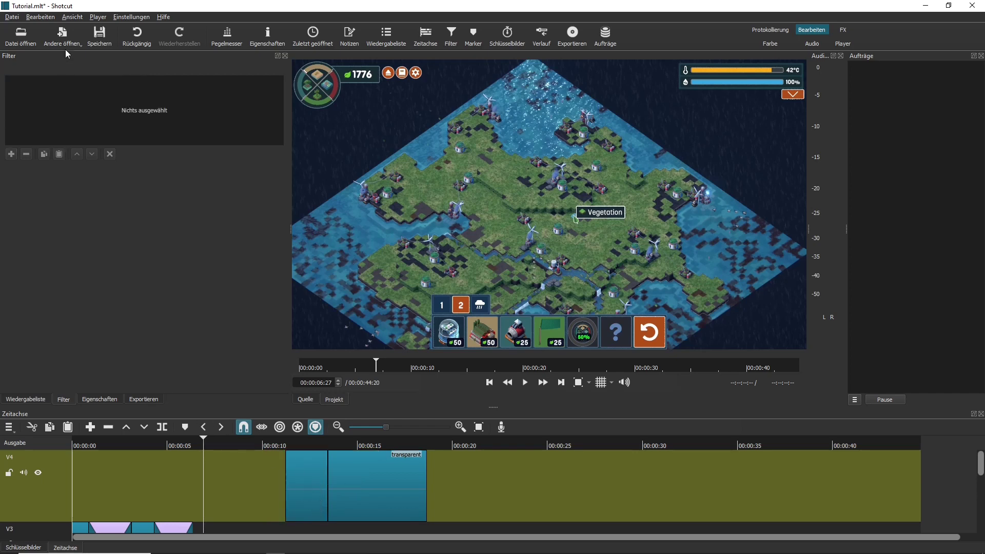
click(49, 18)
click(57, 27)
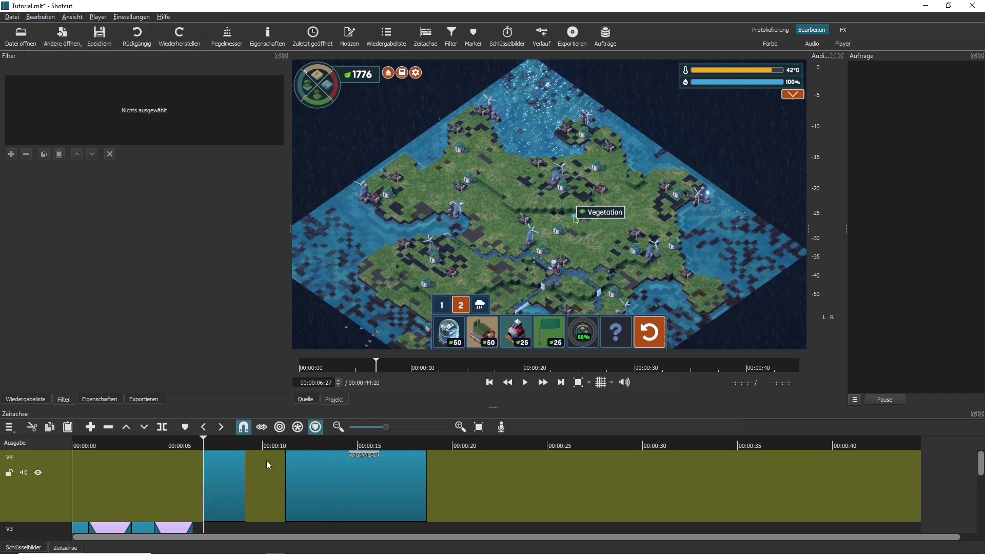
Step: Overlap the short transparent clip on V4 with the start of the text clip to form a transition from about 00:00:11
drag(245, 484, 330, 482)
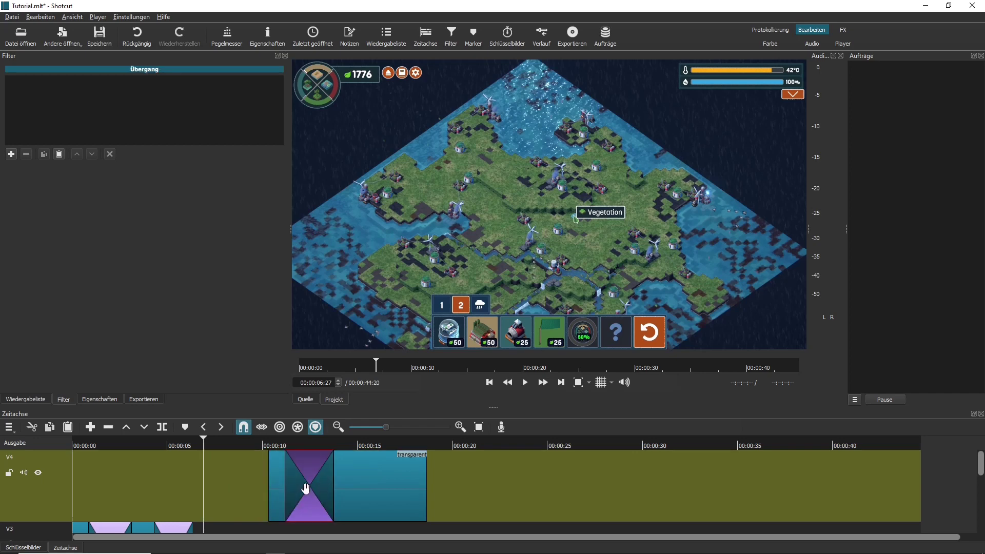
click(223, 481)
right_click(223, 481)
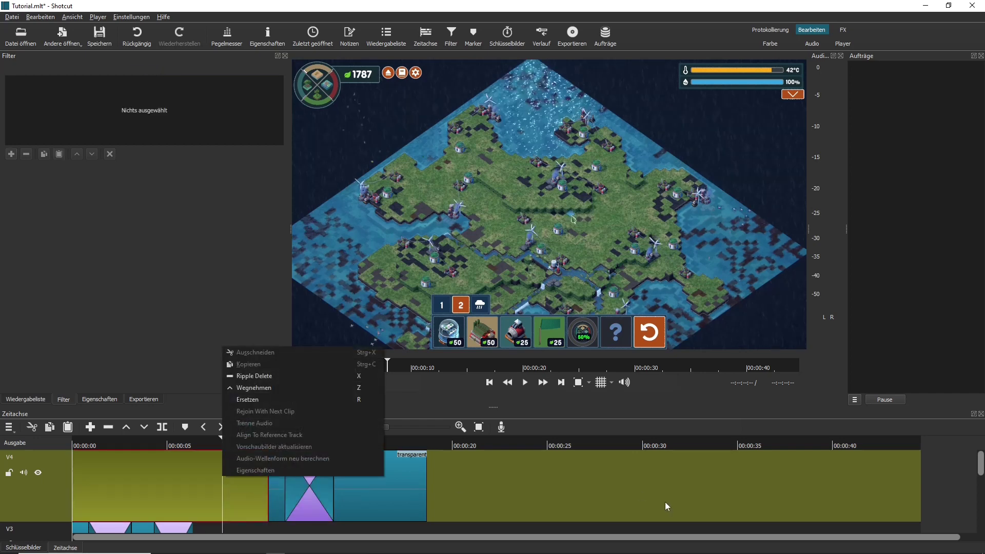
Step: Move the playhead back to 00:00:06:27, just before the end of the last clip in the V2 title sequence
drag(981, 470, 981, 483)
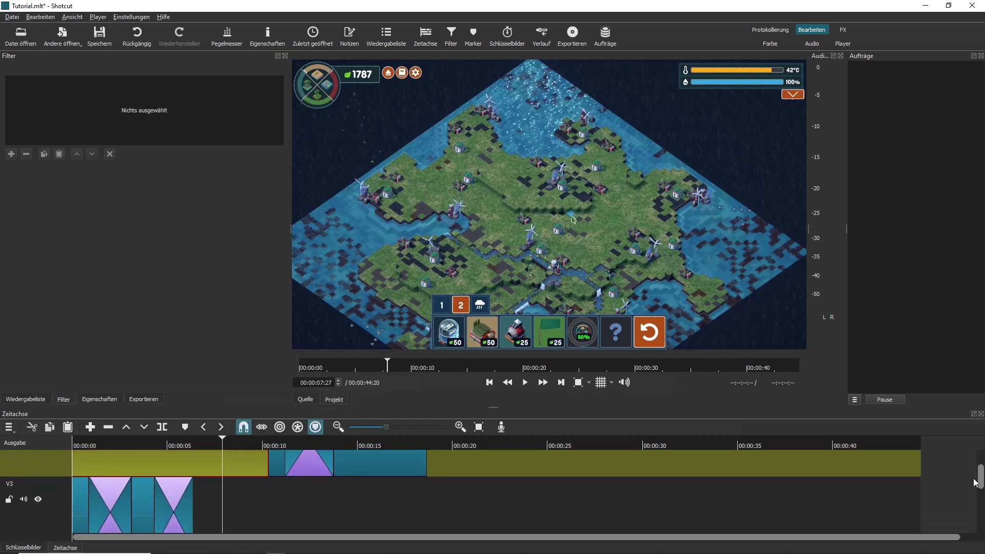
key(Left)
key(Left)
key(Left)
key(Left)
key(Left)
key(Left)
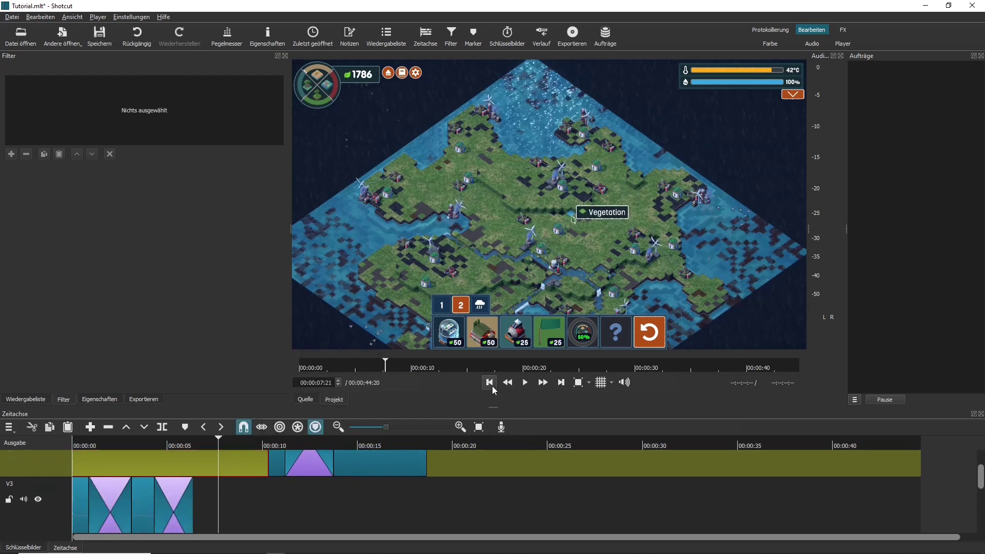
drag(982, 482, 982, 500)
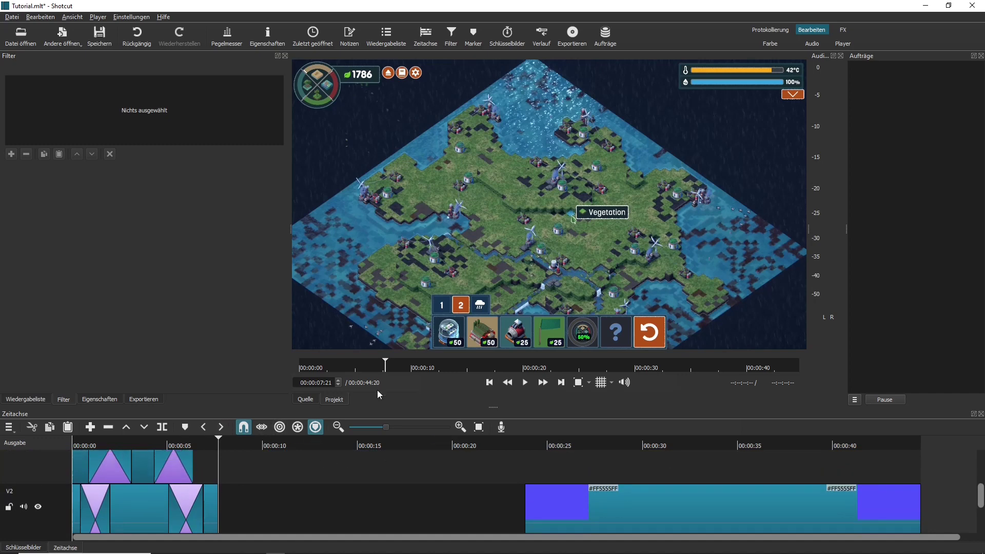
key(Left)
key(Left)
key(Left)
key(Left)
key(Left)
key(Left)
key(Left)
key(Left)
key(Left)
key(Left)
key(Left)
key(Left)
key(Left)
key(Left)
key(Left)
key(Left)
key(Left)
key(Left)
key(Left)
key(Left)
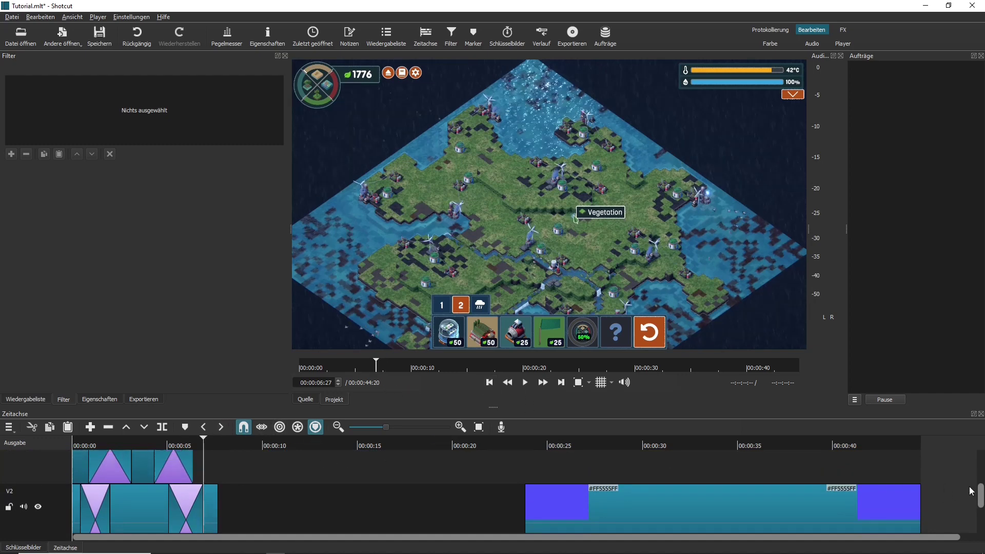
drag(981, 494, 972, 423)
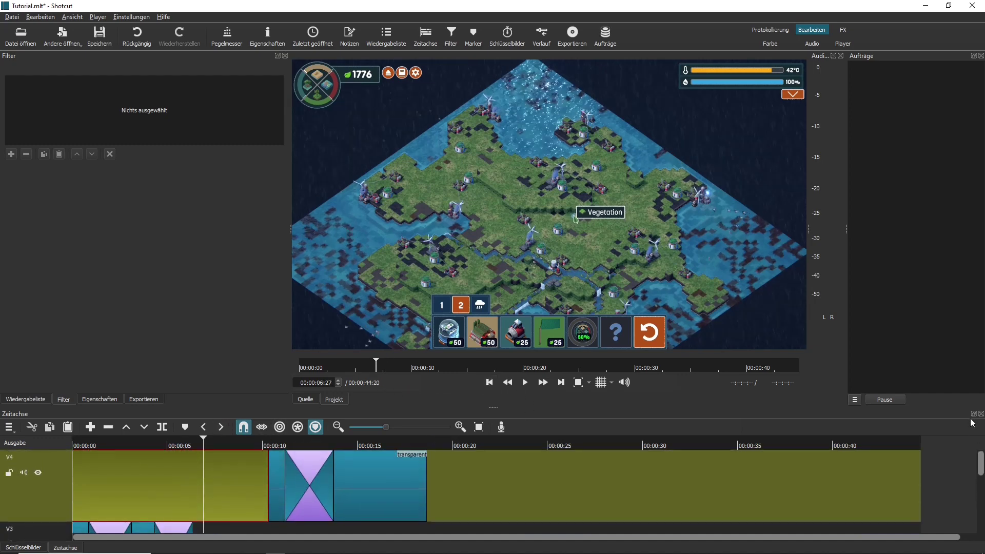
Step: Try a ripple delete of the empty gap before the V4 clips, and undo it
right_click(248, 475)
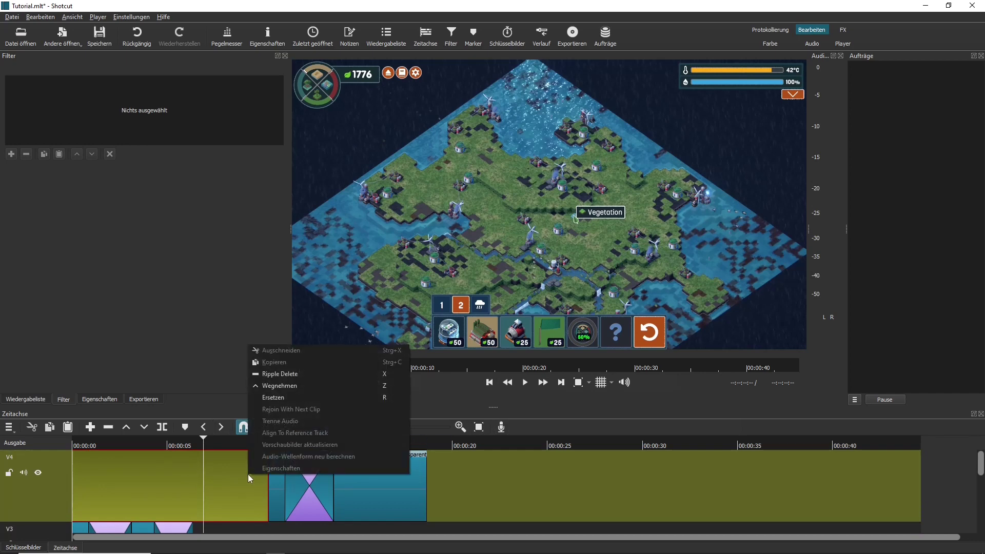
click(272, 374)
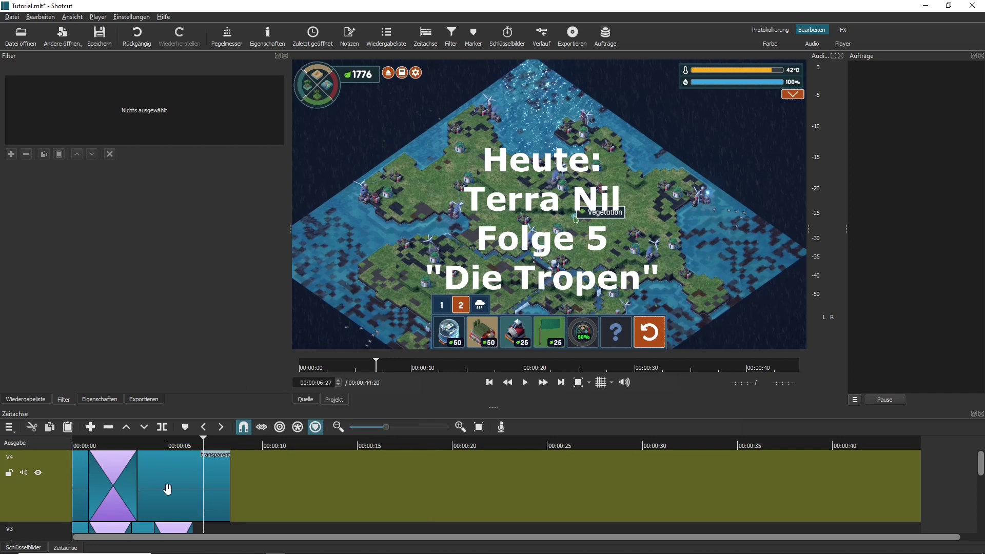
click(40, 17)
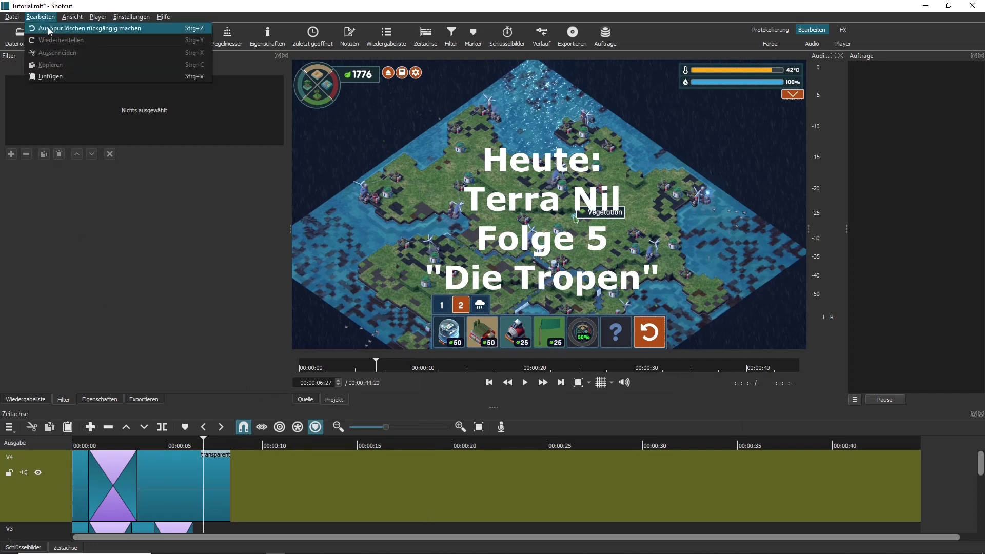
click(49, 28)
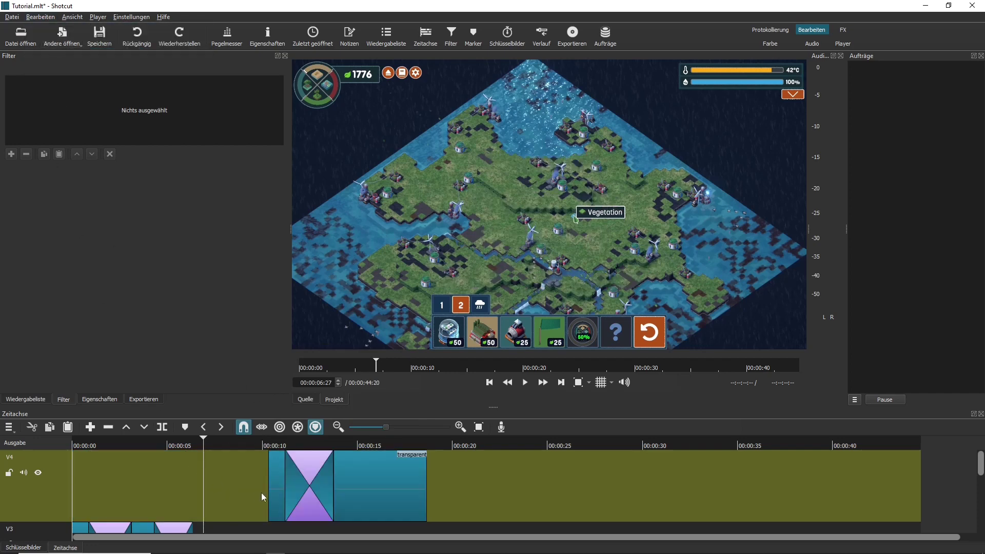
Step: Shift the transparent clip, transition and text clip on V4 earlier to start at the 00:00:06:27 playhead, and play back the text's appearance
drag(280, 486, 218, 498)
mouse_move(302, 488)
mouse_down()
mouse_move(244, 490)
mouse_move(291, 491)
mouse_up()
drag(378, 497, 311, 498)
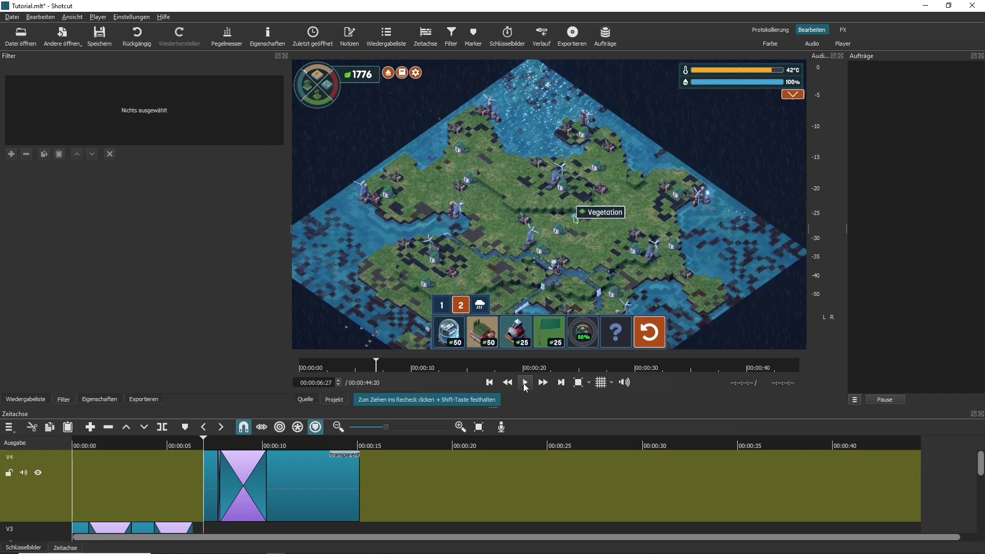
click(525, 383)
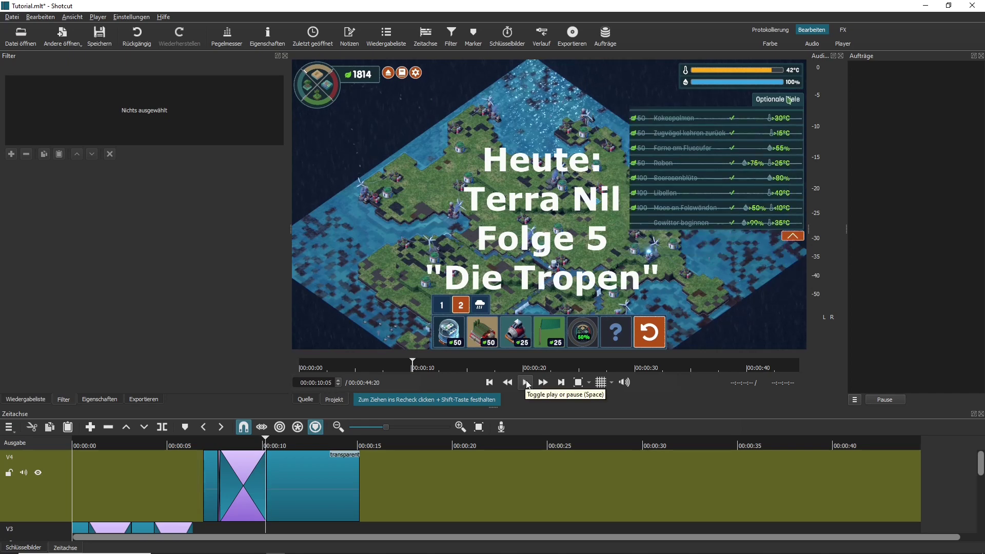
click(530, 385)
click(529, 386)
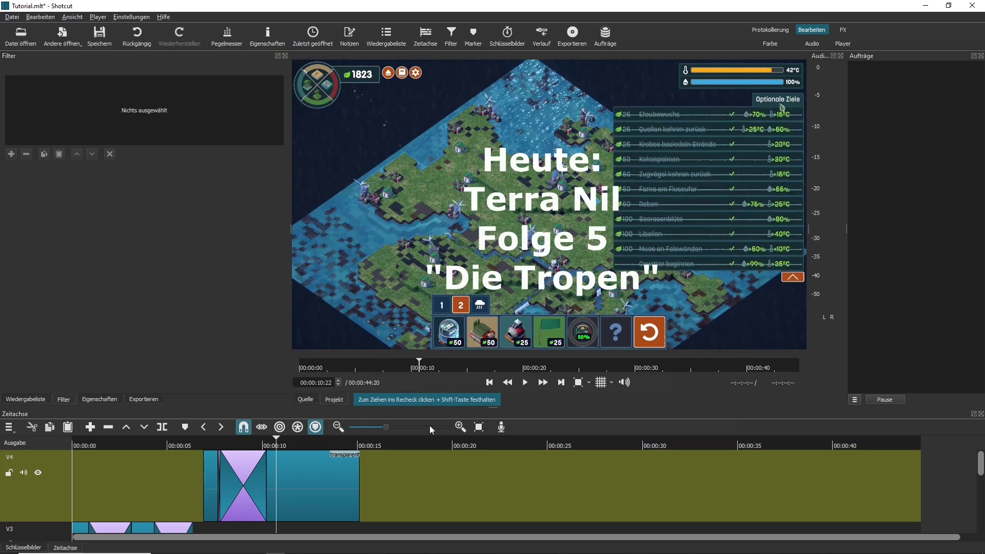
Step: Set the V4 transition's video effect to Balken vertikal and play it back from about 00:00:07:07
click(244, 489)
click(101, 400)
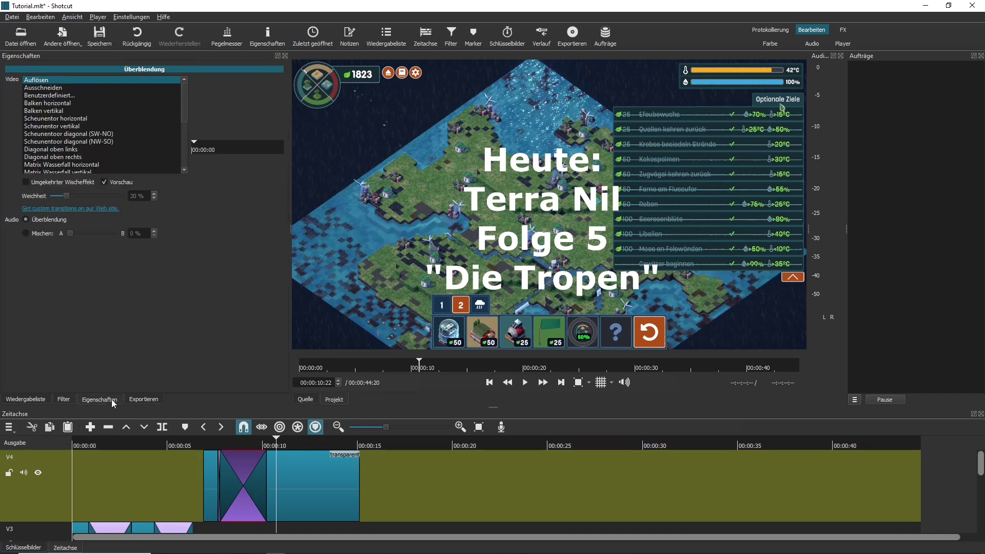
click(60, 110)
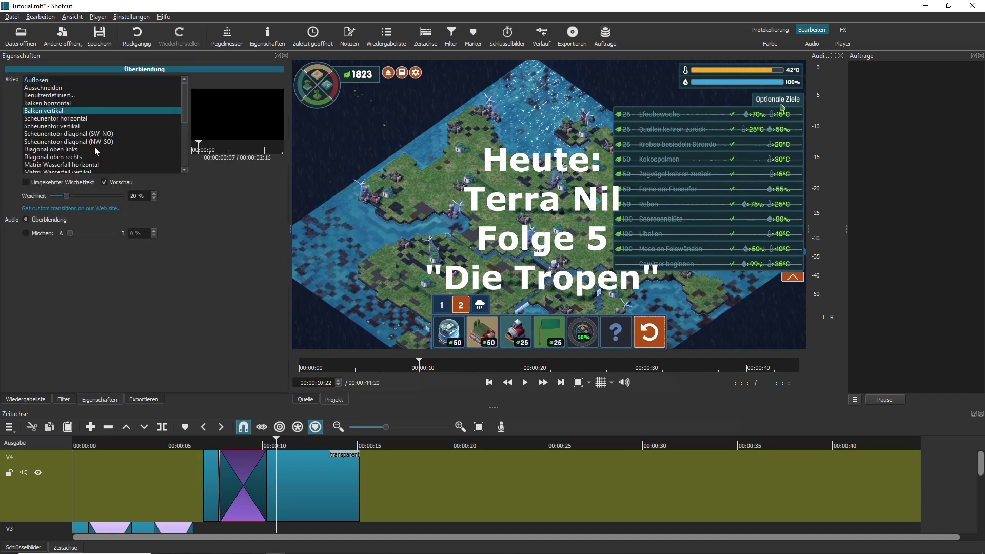
click(210, 445)
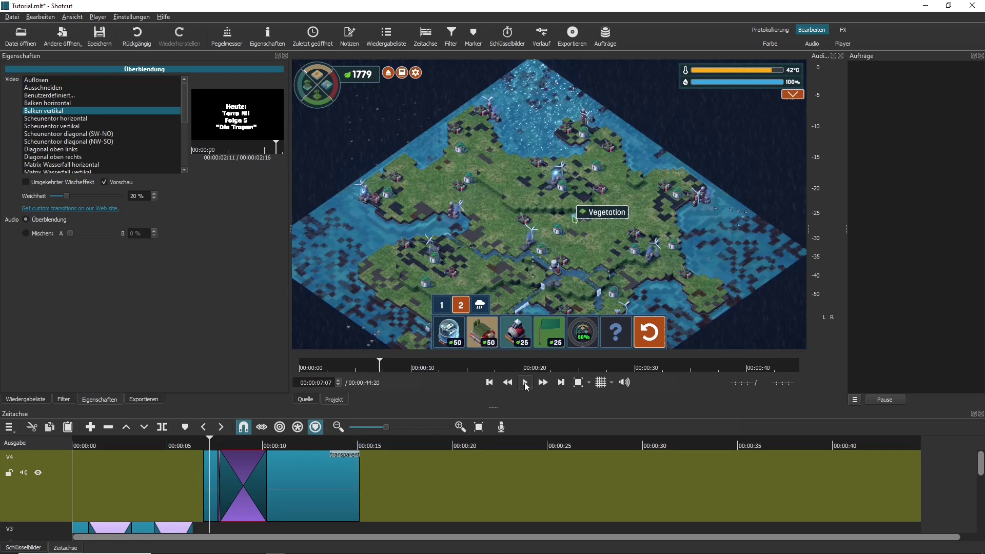
click(525, 382)
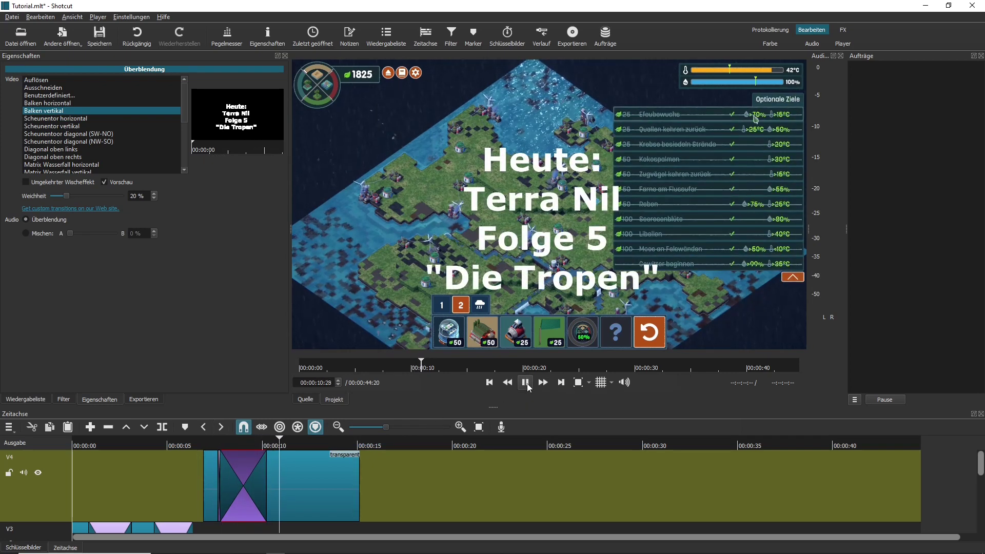
click(525, 382)
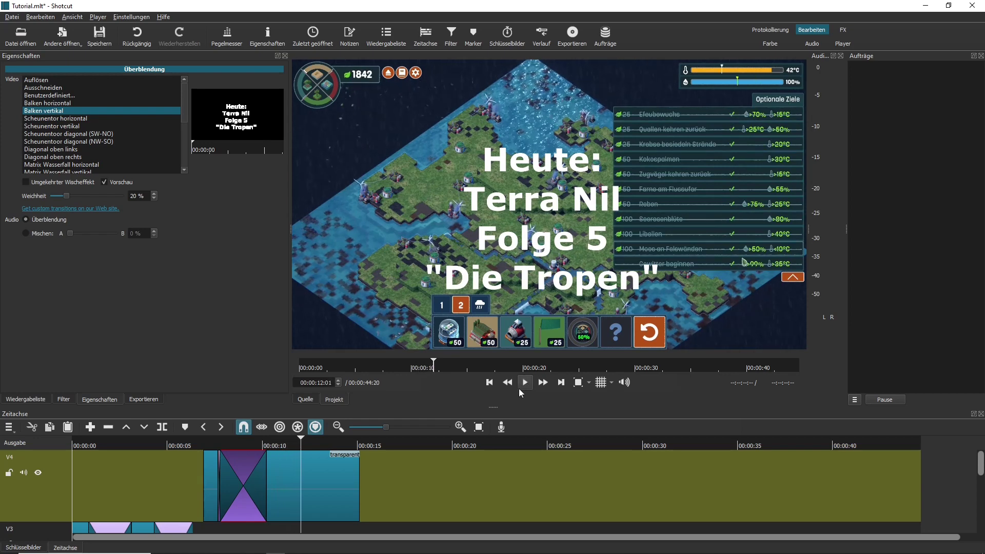
Step: Shorten the V4 text clip to end at about 00:00:12:23 and overlap its end with a copy of the short transparent clip extended to about 00:00:14:10
drag(981, 458, 983, 421)
drag(358, 509, 306, 515)
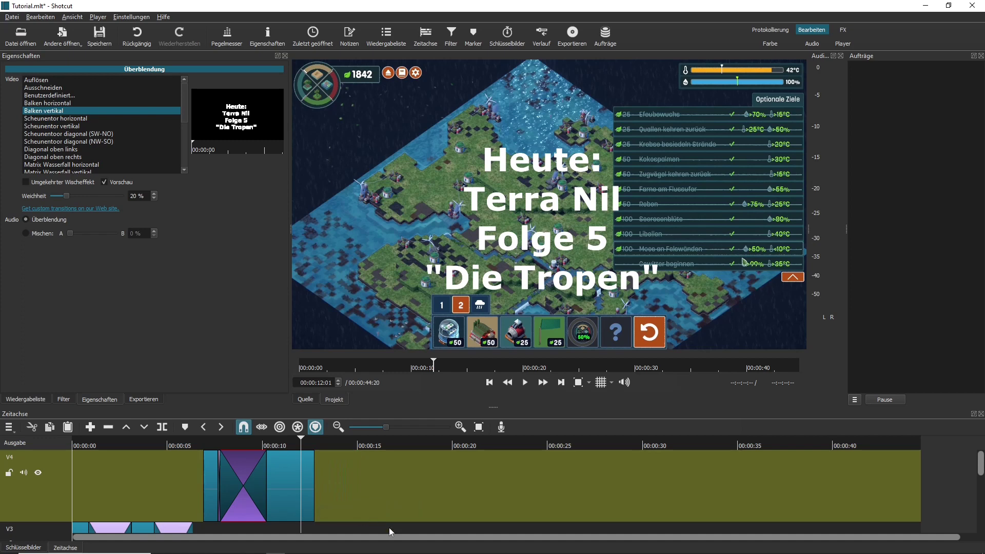
click(211, 482)
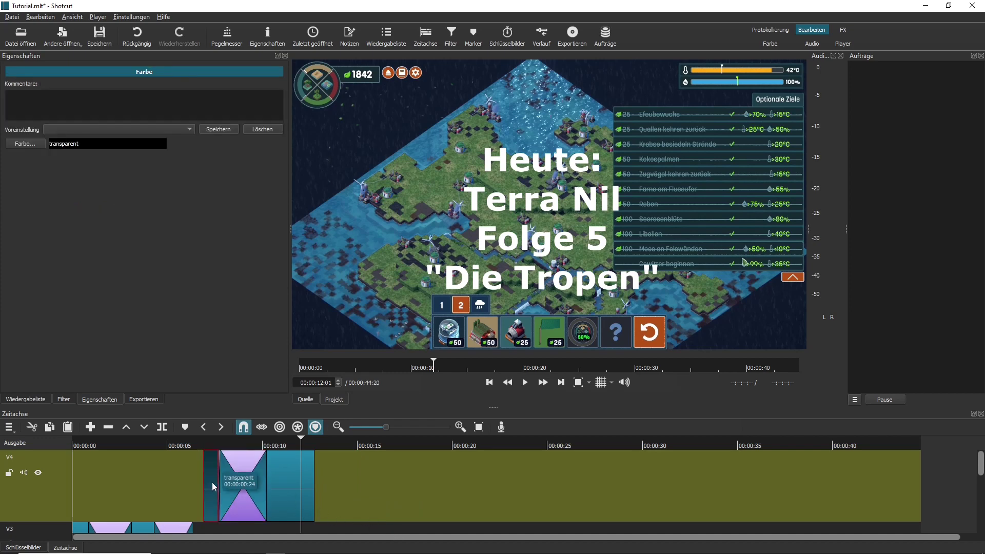
click(423, 444)
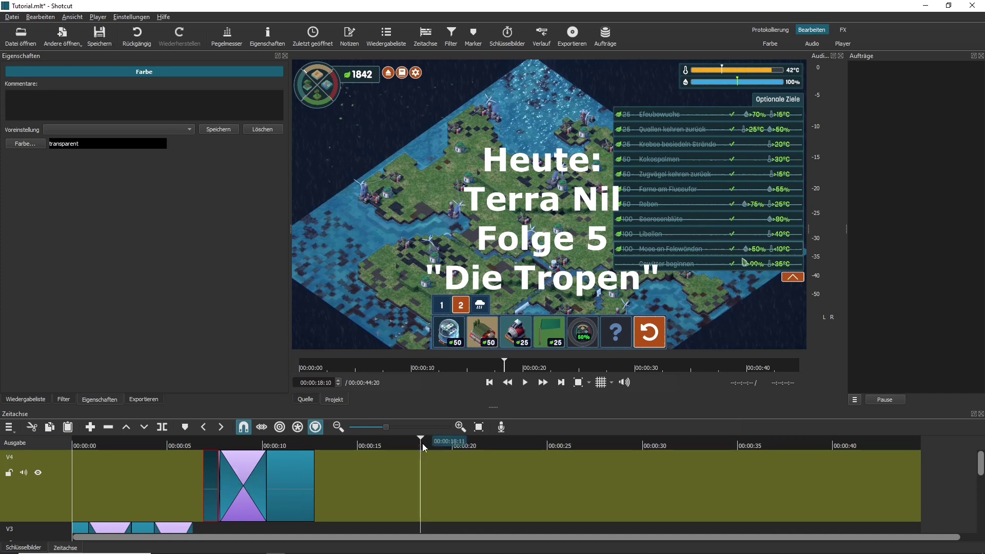
key(ctrl+v)
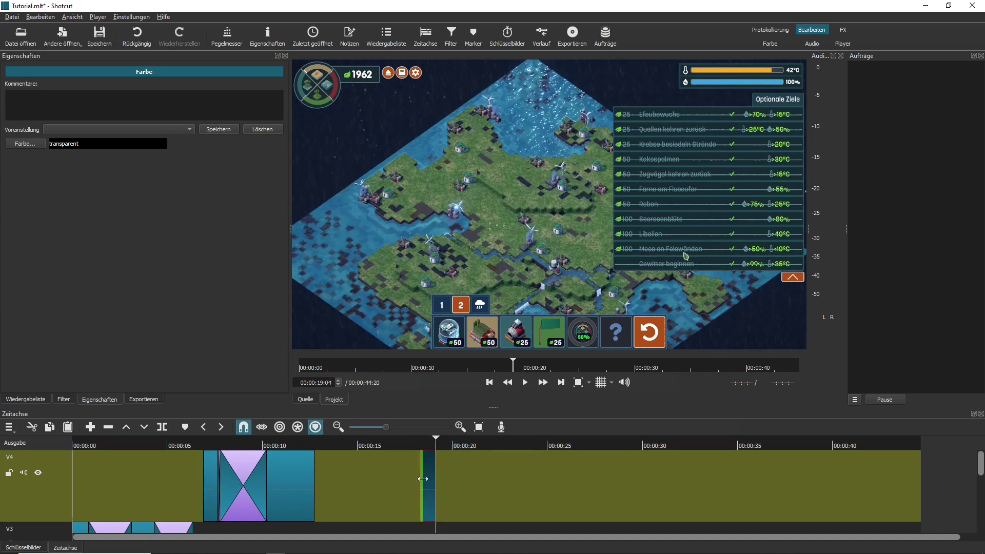
drag(428, 481, 326, 490)
click(381, 485)
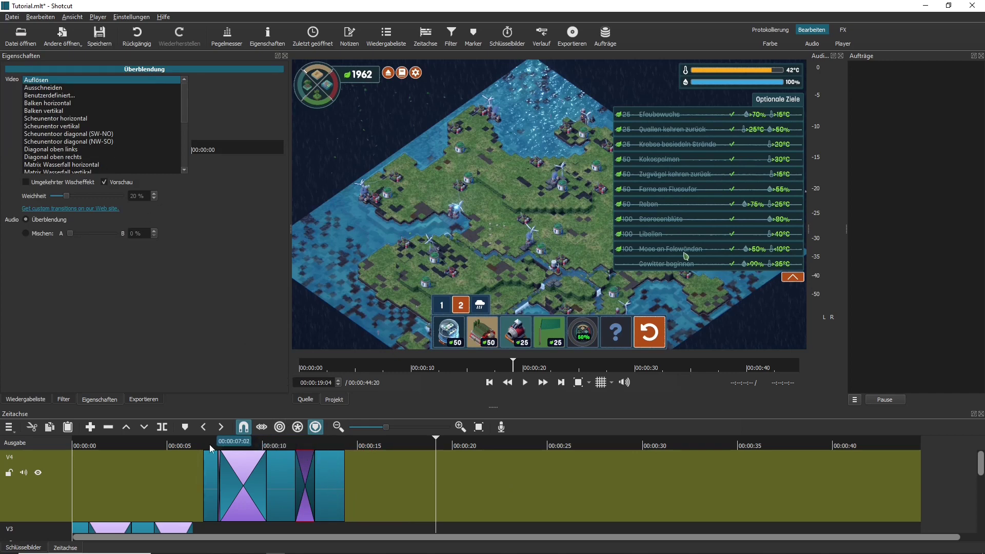
Step: Play back the V4 text from about 00:00:07 past its closing transition to check the fade-in and fade-out
click(213, 446)
click(530, 384)
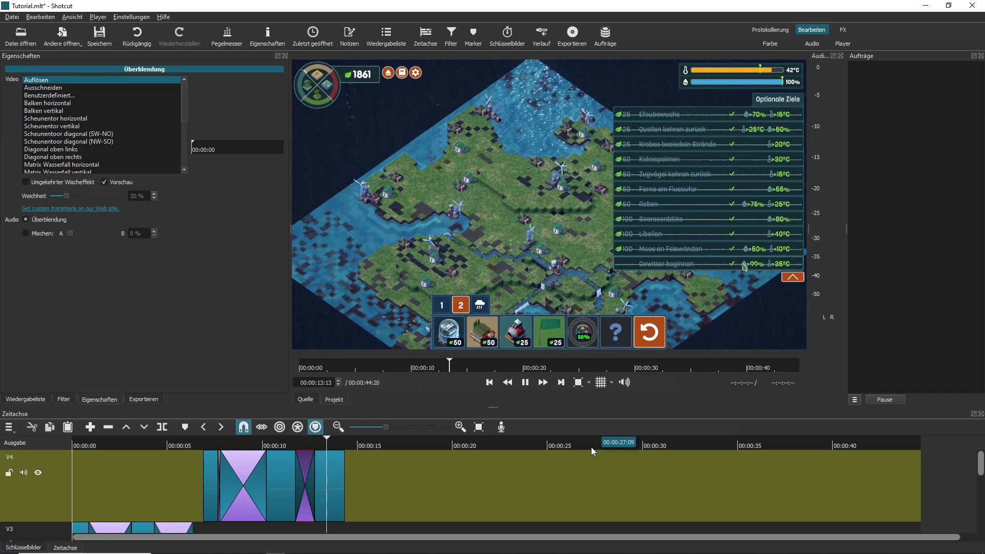
click(525, 383)
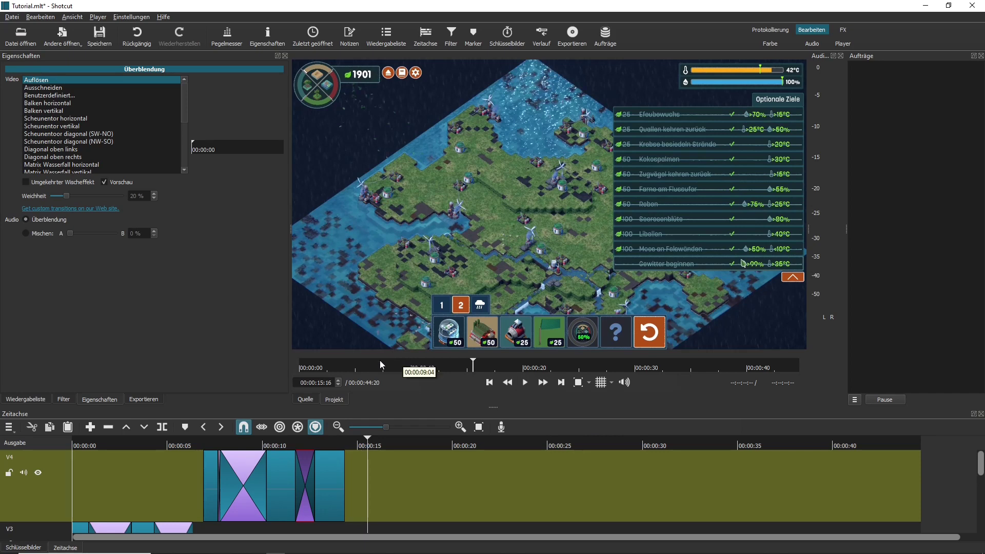
Step: Set the first V4 transition's video effect to Iris-Kreis and play it back from about 00:00:07:11
click(242, 478)
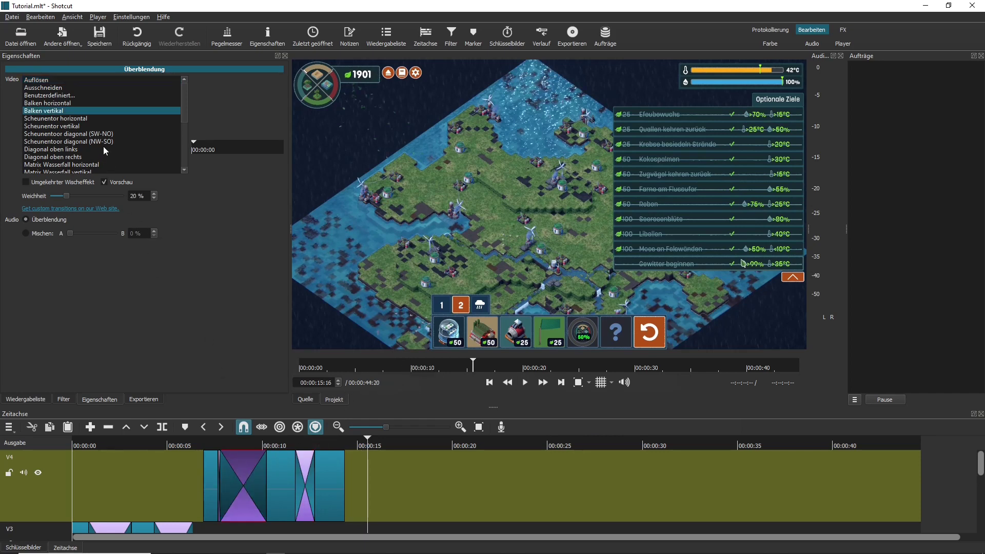
scroll(105, 146, down, 4)
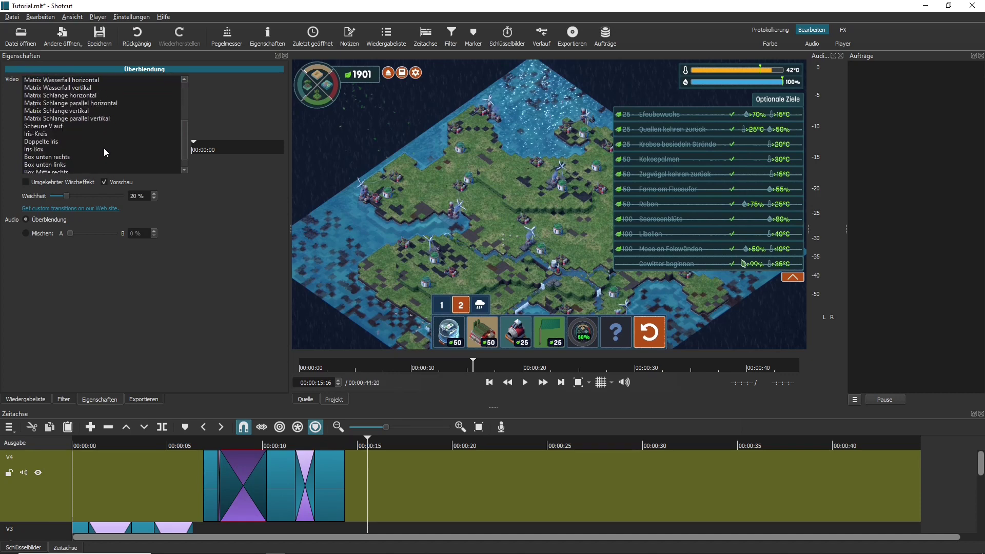
click(42, 135)
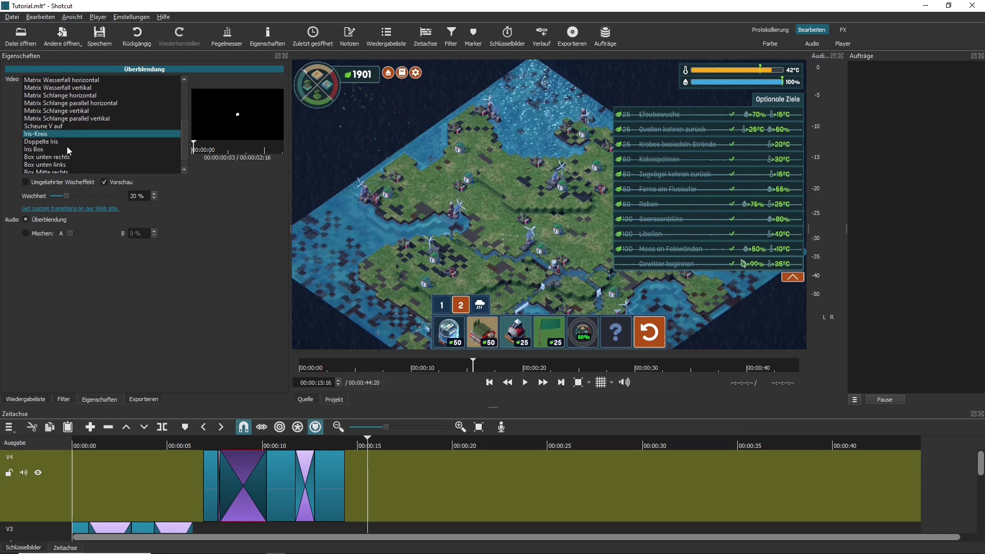
click(211, 452)
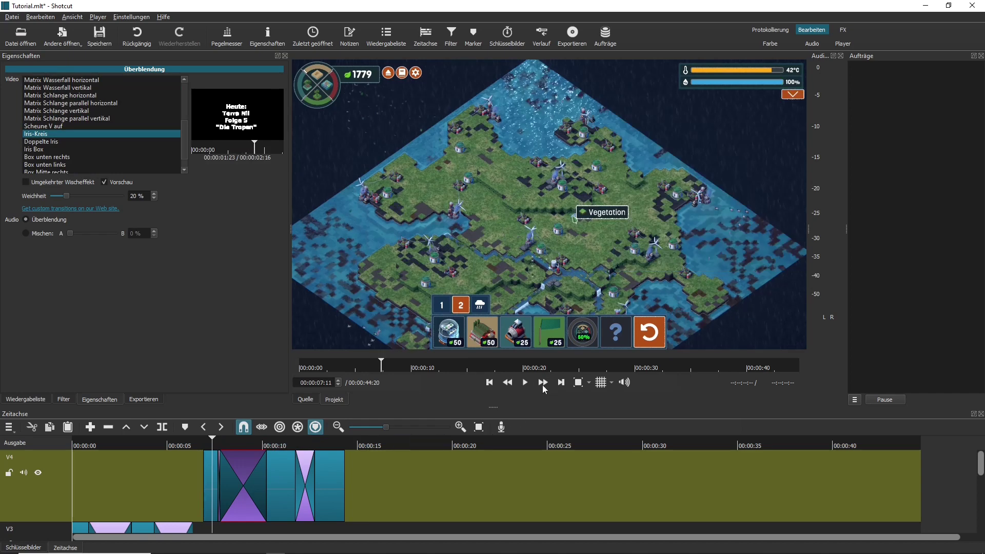
click(529, 384)
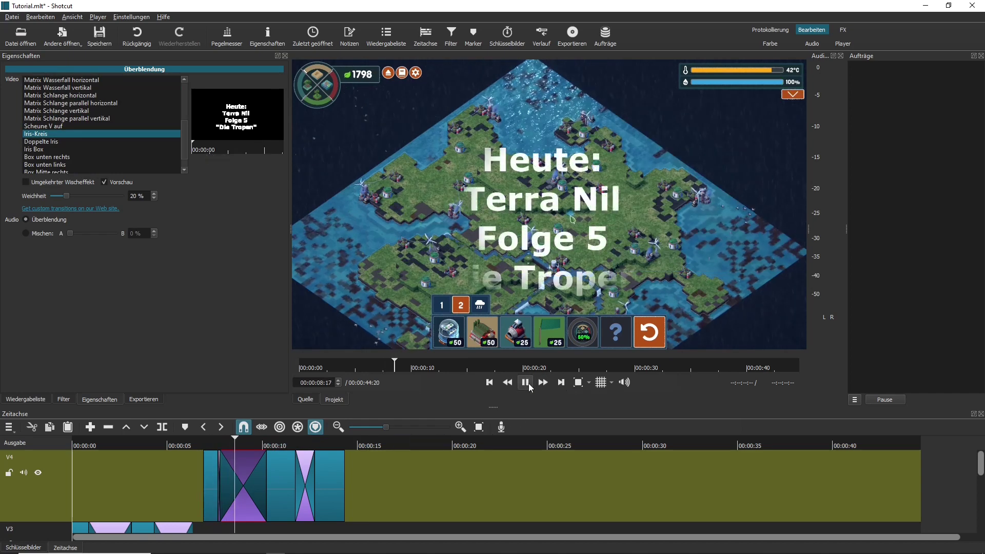
click(529, 383)
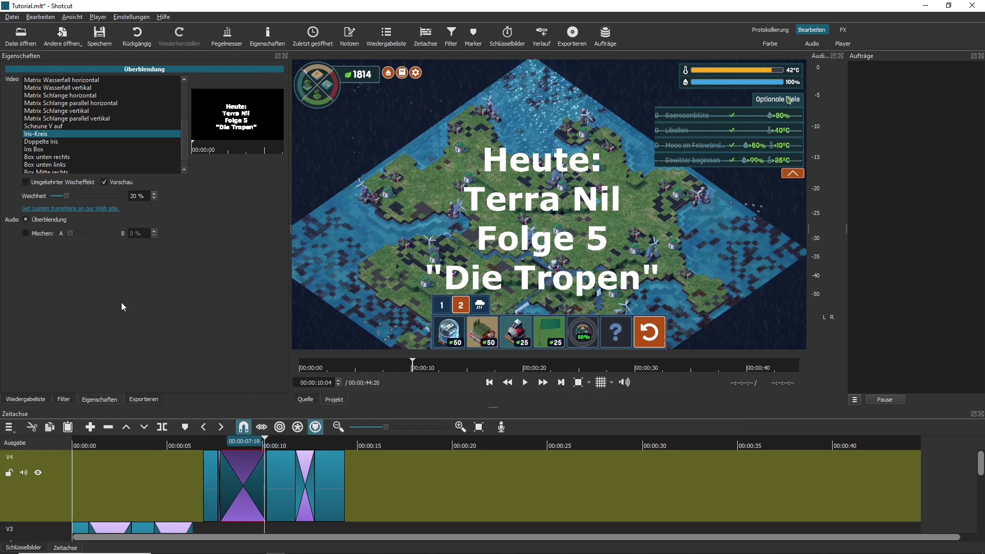
Step: Try the video effects Diagonal oben rechts, Scheunentoor diagonal (SW-NO) and Balken horizontal on the first V4 transition
scroll(50, 171, up, 3)
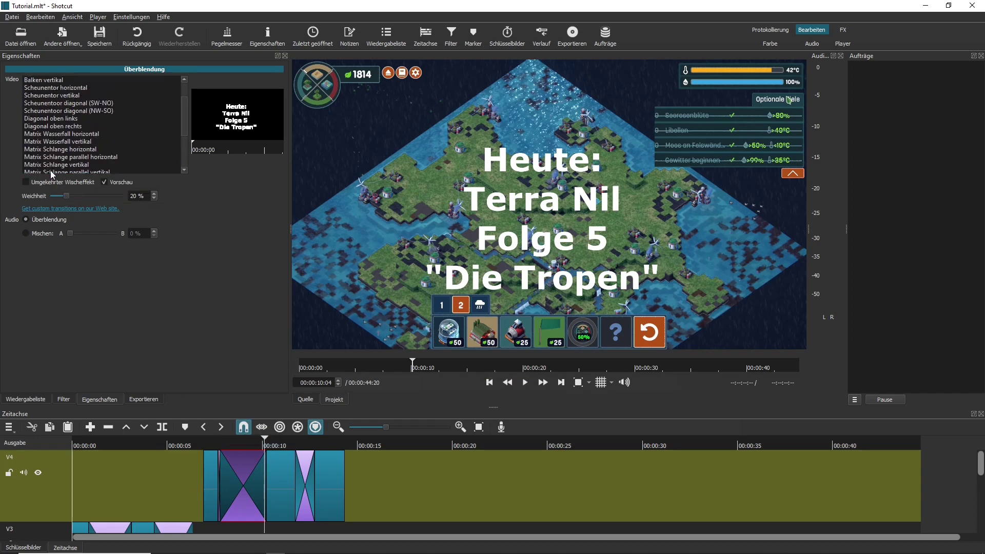
scroll(50, 171, up, 1)
click(54, 143)
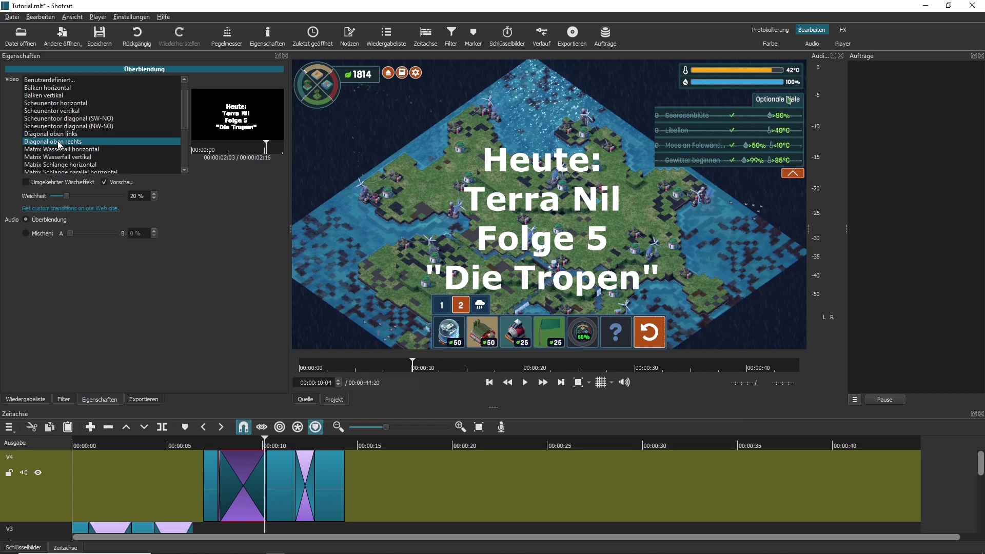
mouse_move(244, 107)
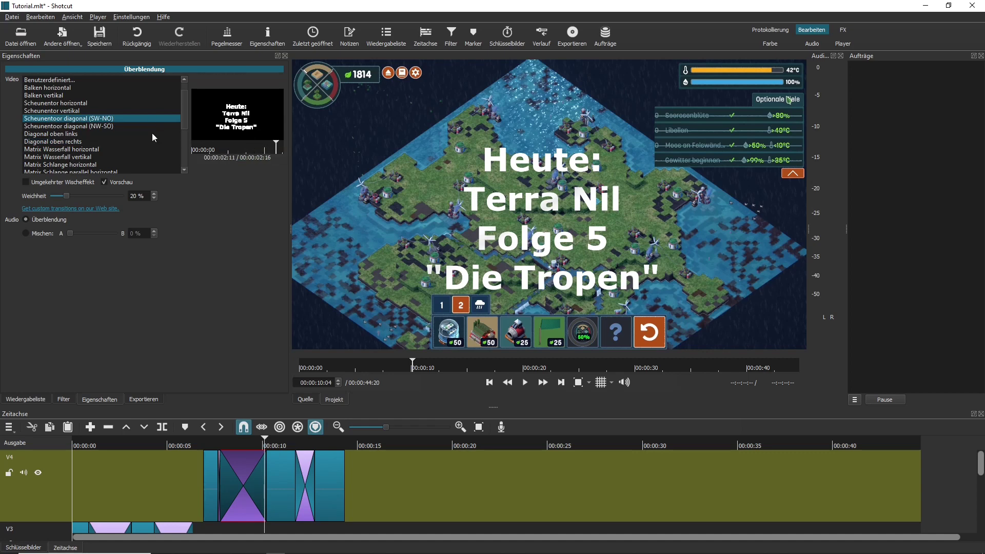
scroll(93, 145, up, 1)
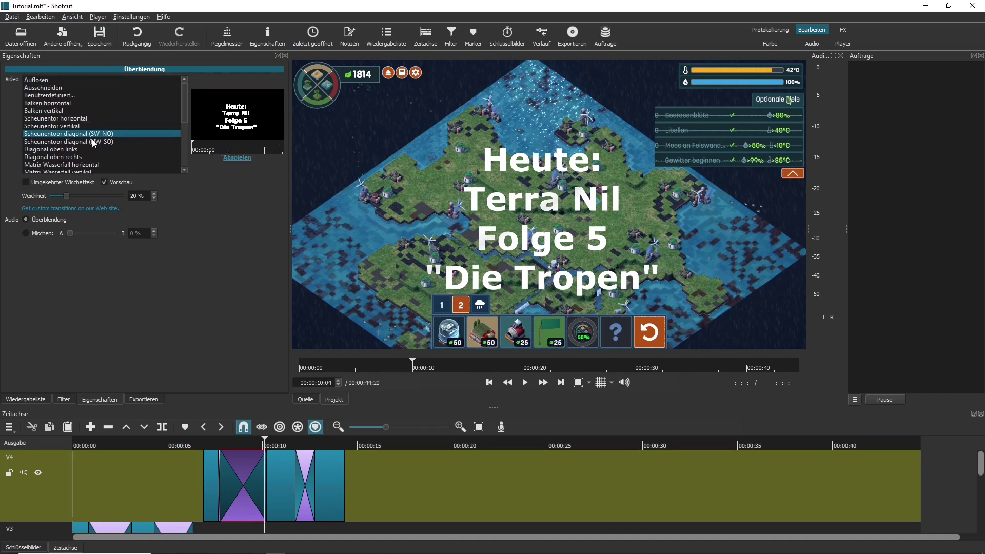
click(64, 104)
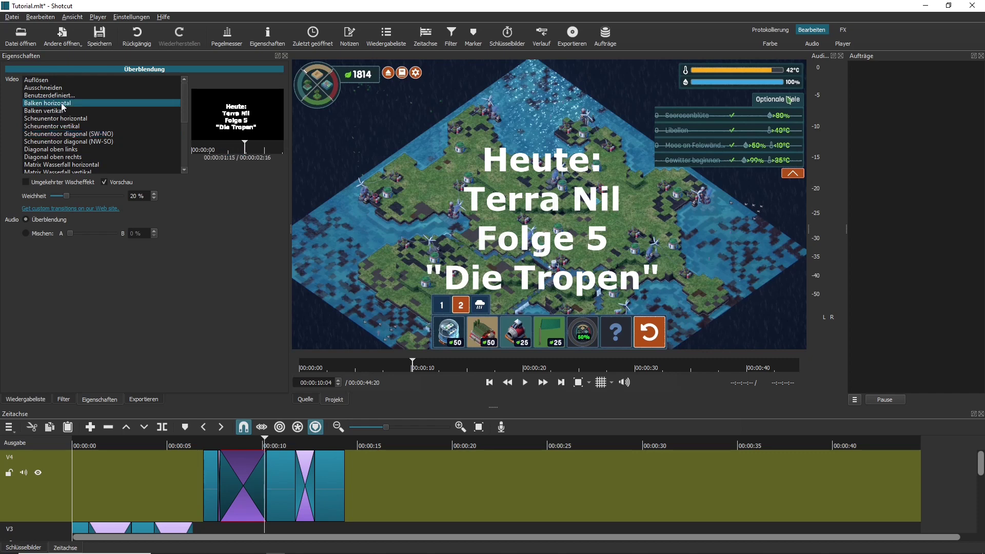
Step: Set the first V4 transition's video effect to Balken vertikal and play it back from about 00:00:07 to 00:00:14:06
click(63, 112)
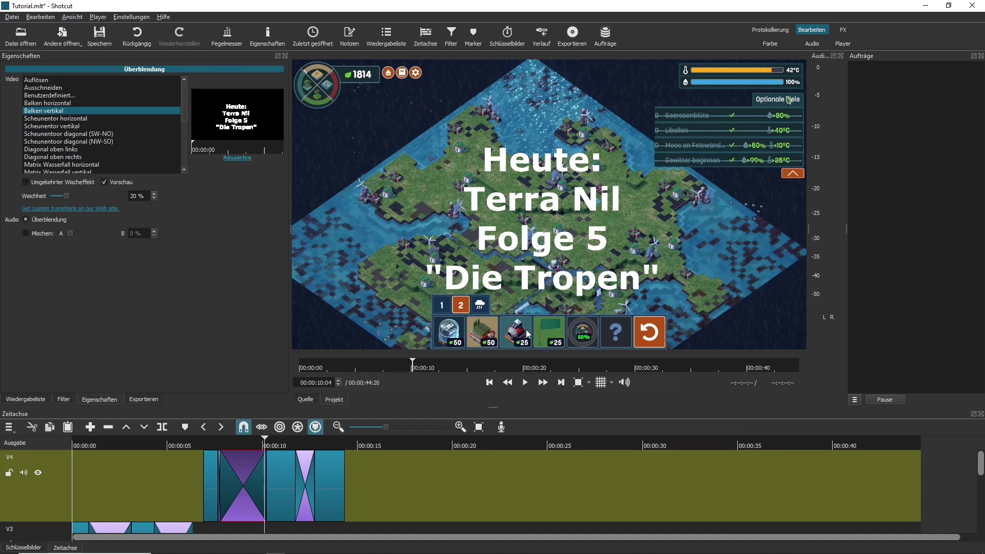
click(209, 444)
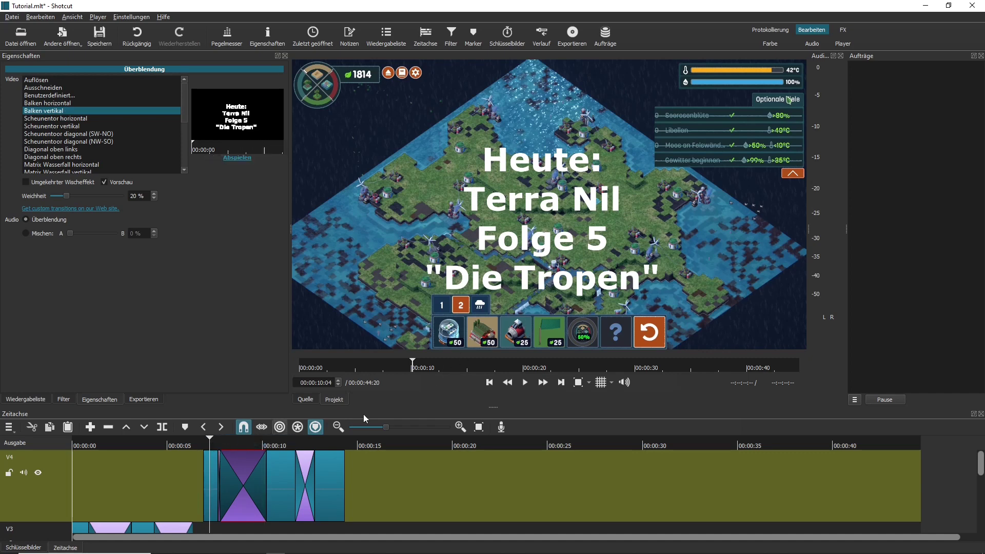
click(526, 382)
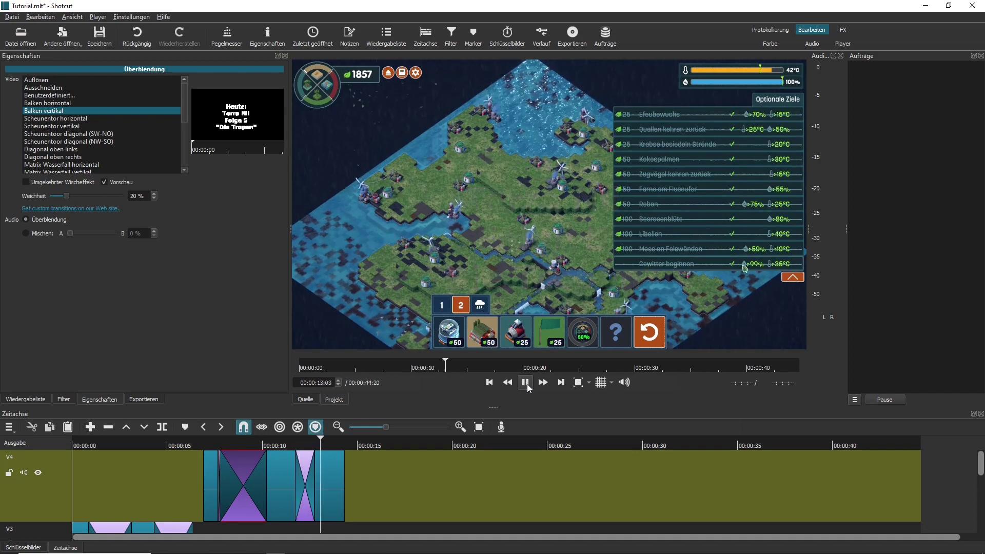
click(525, 382)
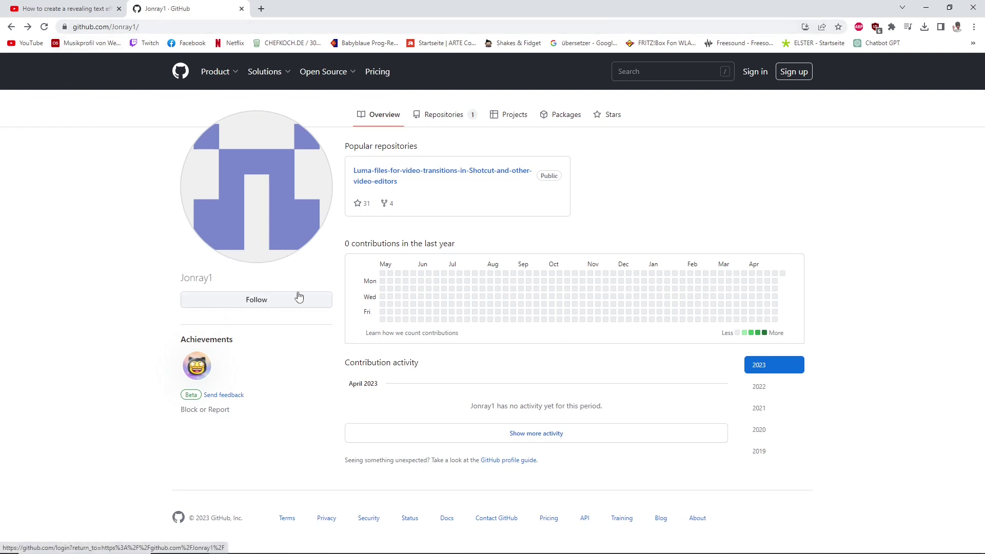
Step: In the browser, open the GitHub repository of luma files for video transitions and view the 01 DIAGONAL STRIPES image
click(384, 178)
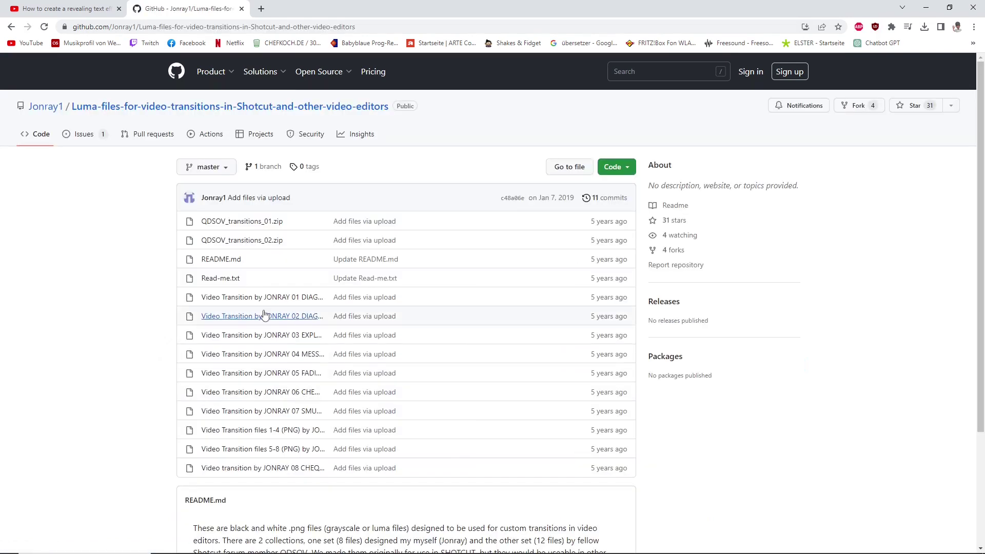
click(264, 298)
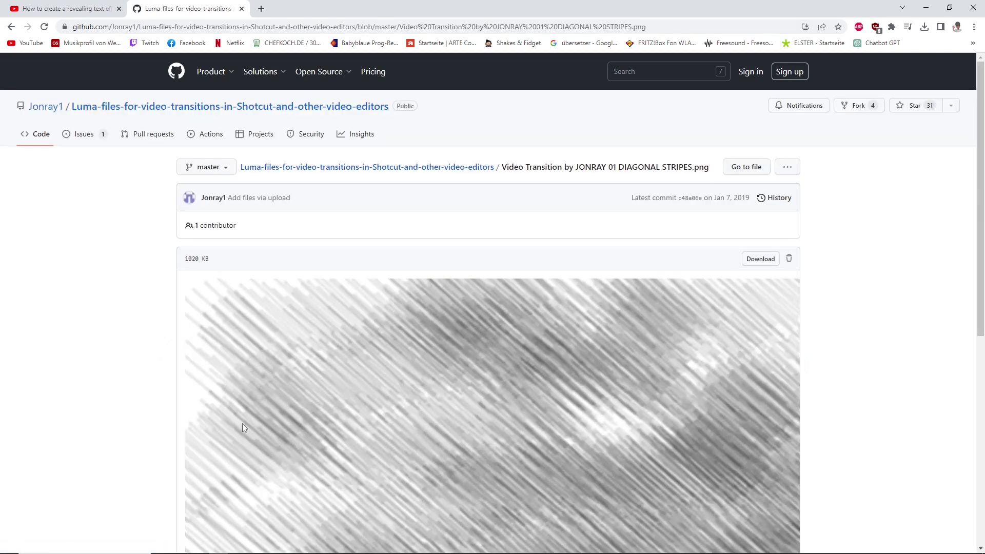
scroll(243, 427, down, 4)
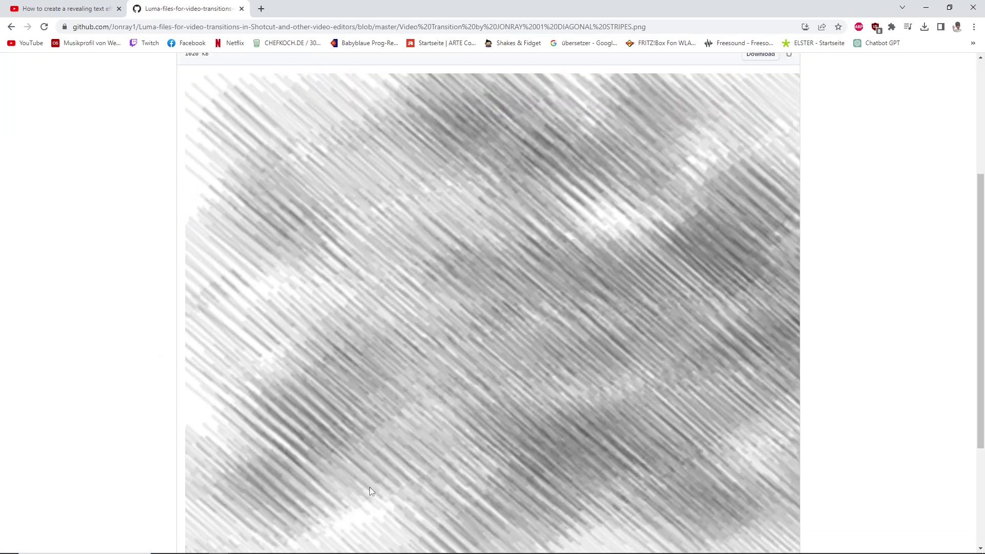
key(alt+Left)
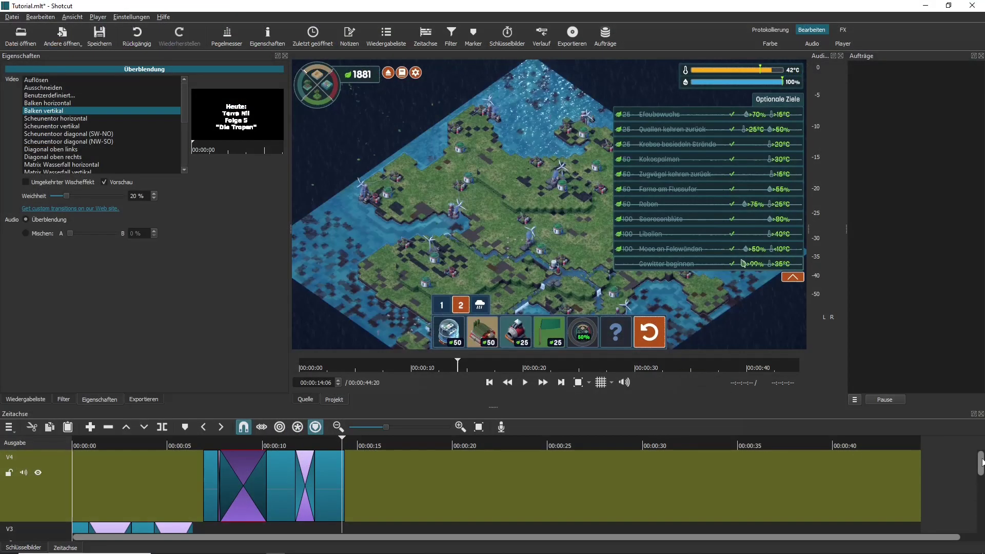
Step: Return to Shotcut and play back the Willkommen title's opening transition on V2 from about 00:00:00:11
drag(981, 464, 981, 496)
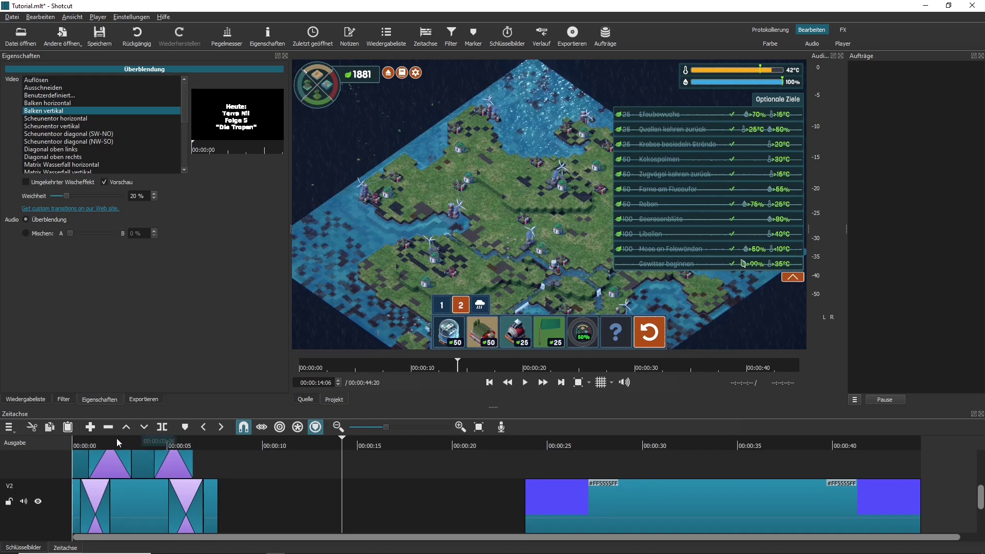
click(79, 442)
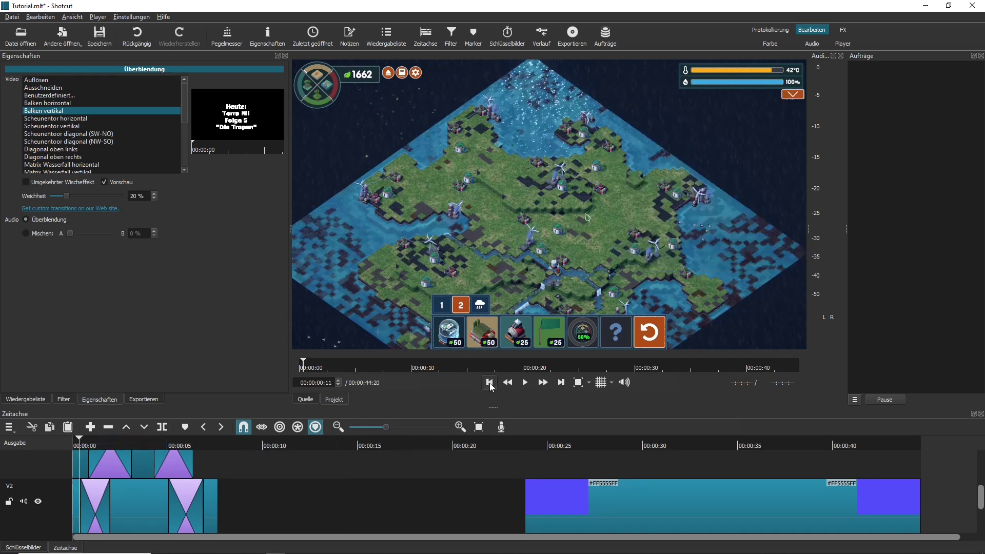
click(526, 383)
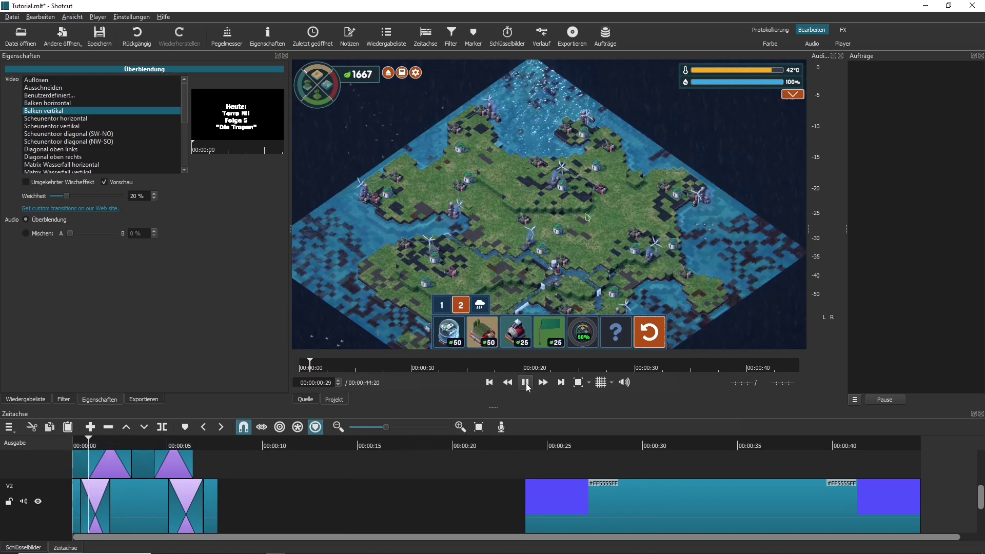
click(525, 383)
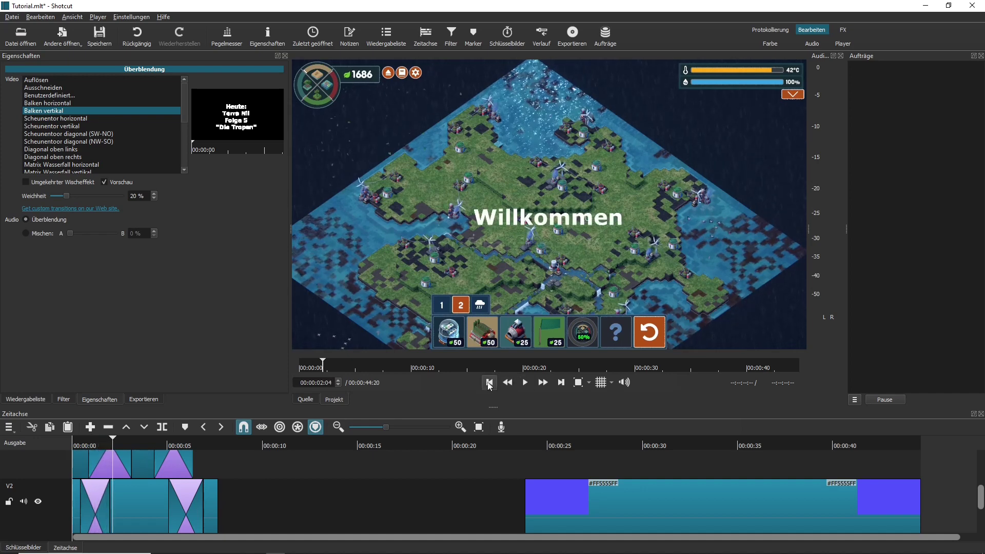
Step: Set the first V2 transition to the custom luma file "Video Transition by JONRAY 04 MESSY" from the Tutorial\Bilder folder
click(97, 500)
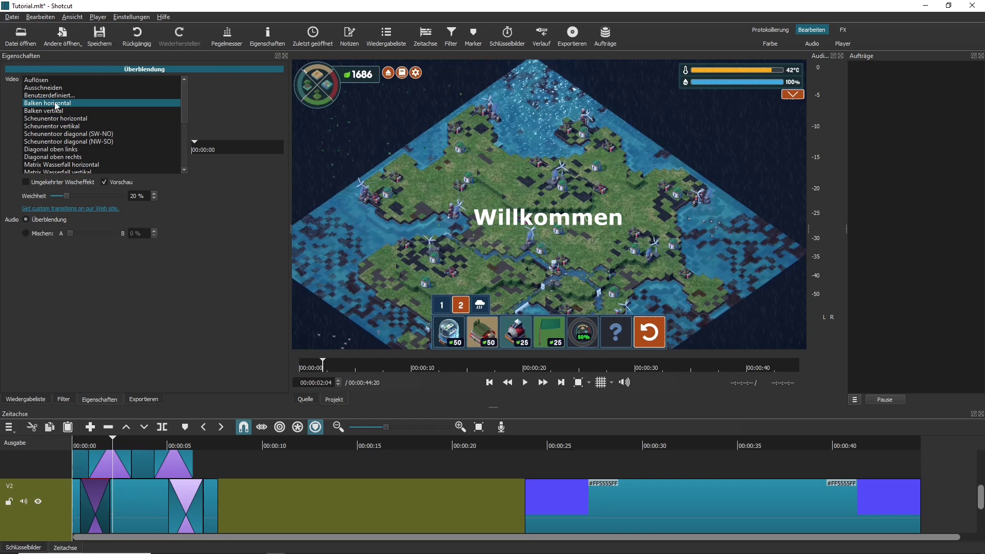
drag(184, 100, 183, 162)
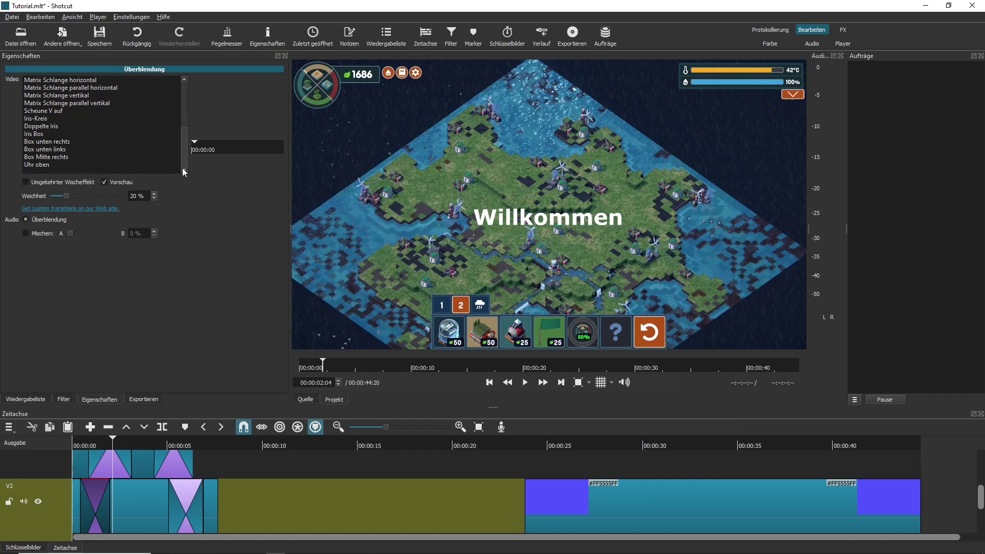
drag(184, 149, 182, 92)
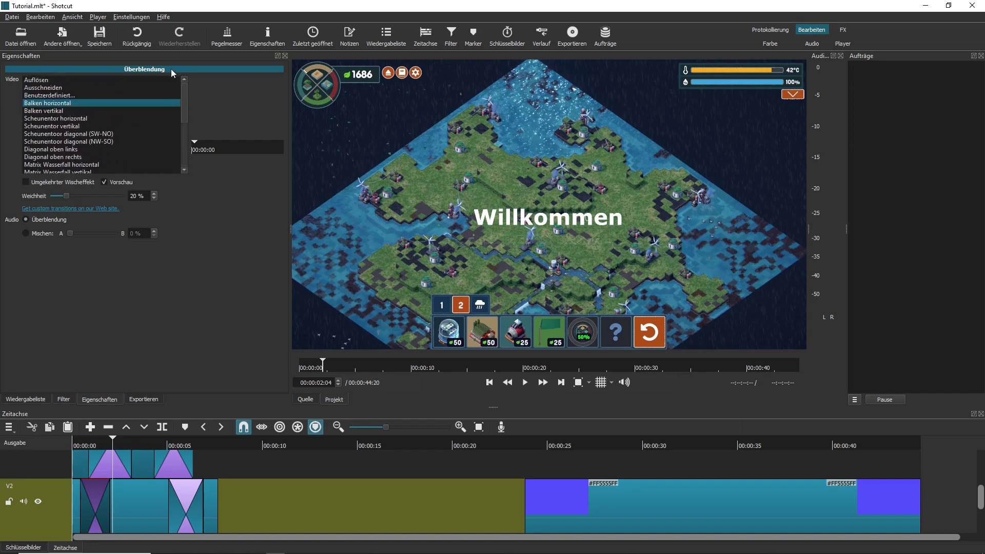
click(58, 95)
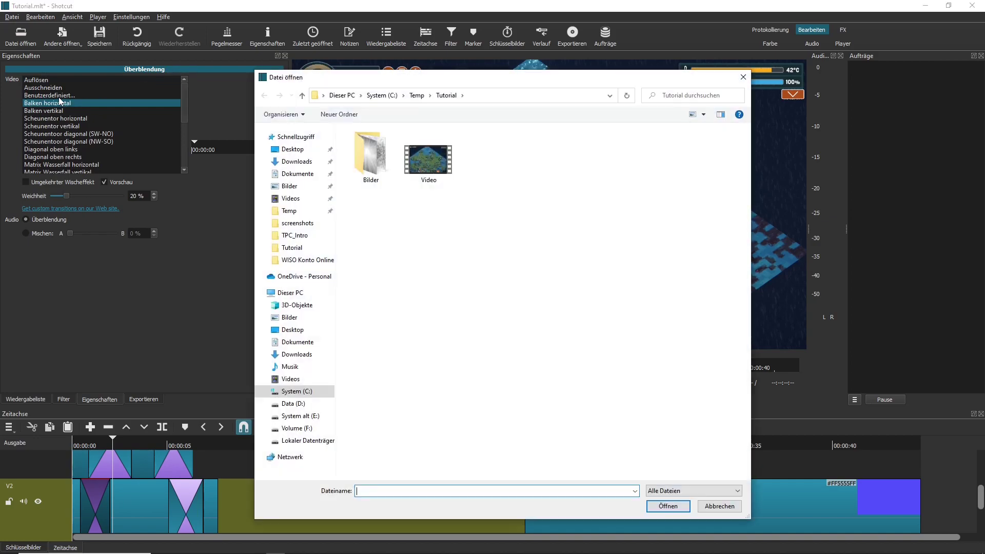
double_click(384, 135)
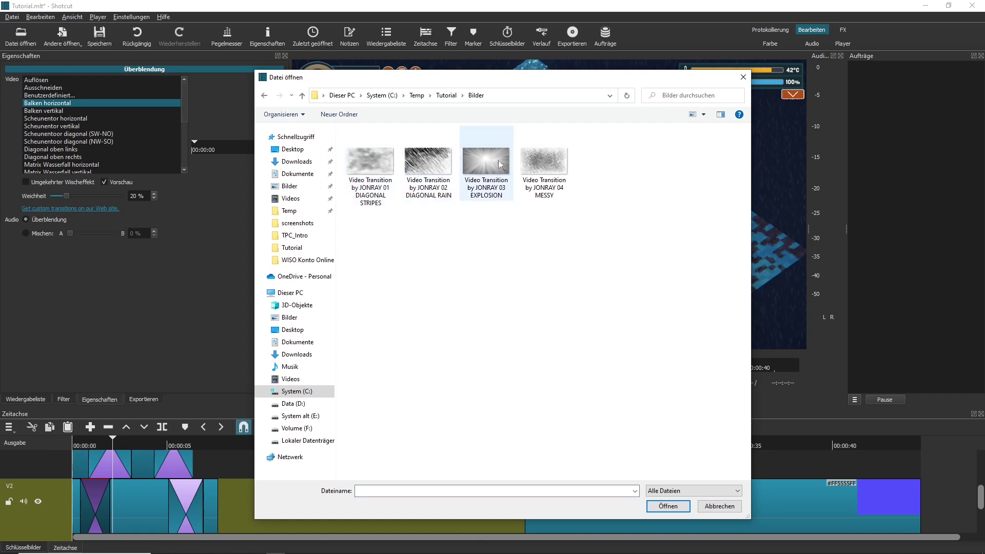
double_click(533, 162)
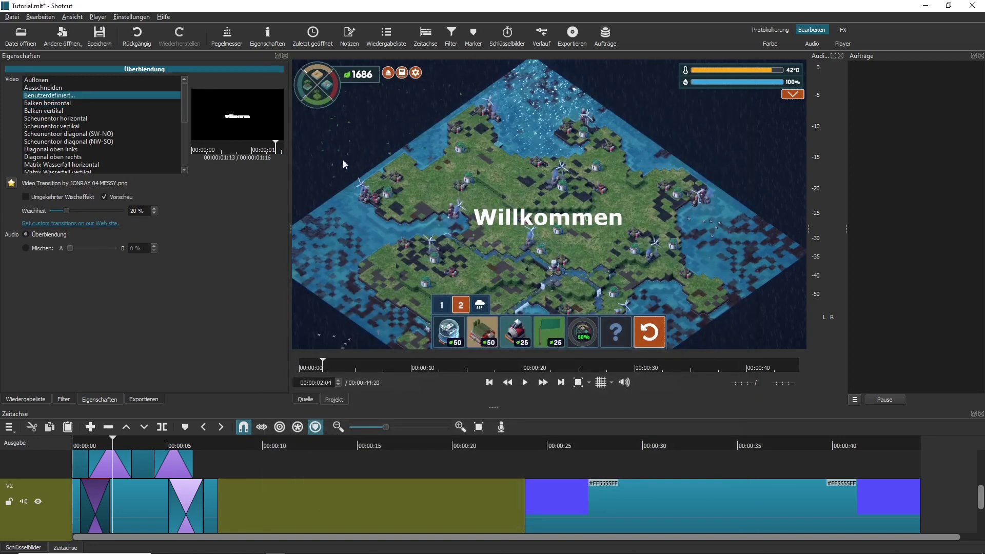
Step: Play back the opening V2 transition twice from the timeline start and inspect the Willkommen title midway at 00:00:01:12
click(78, 443)
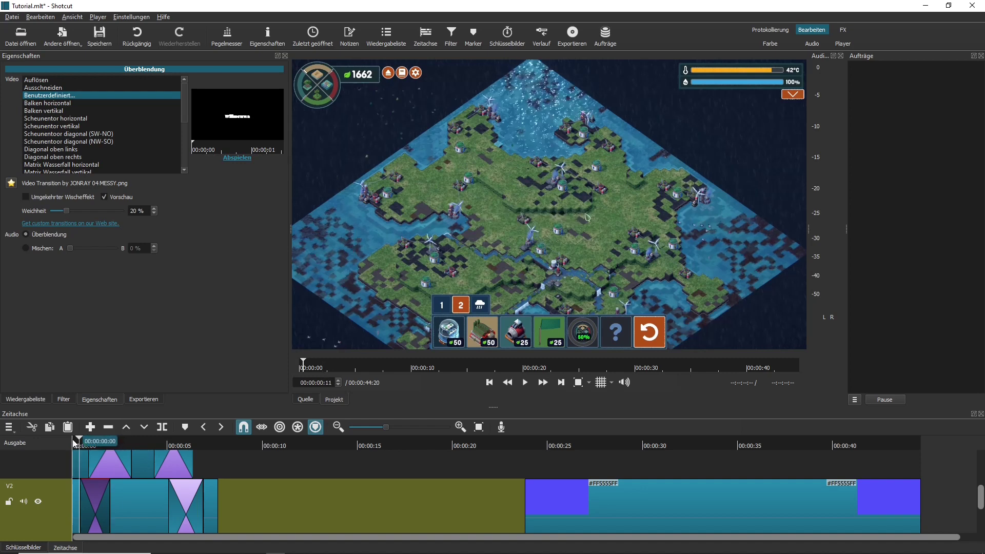
click(73, 442)
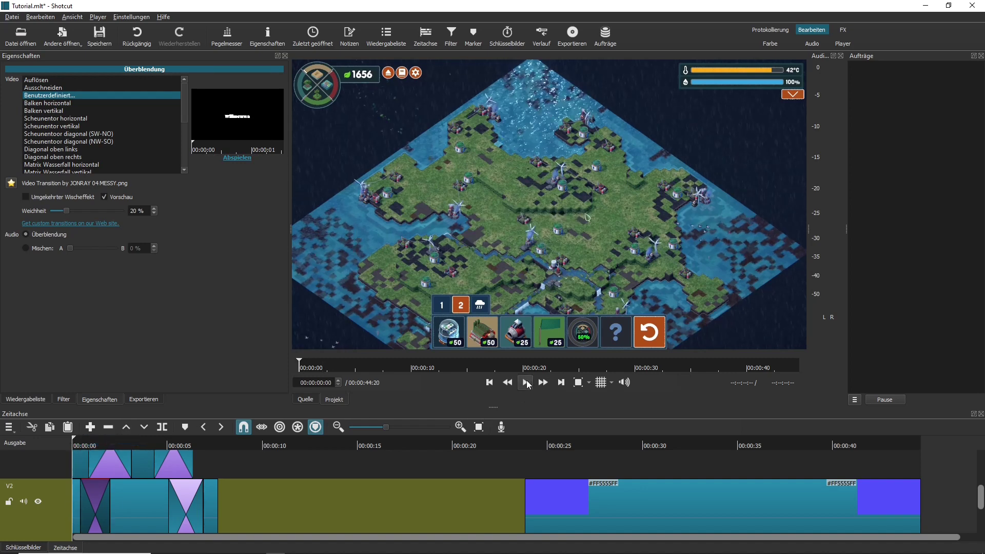
click(526, 382)
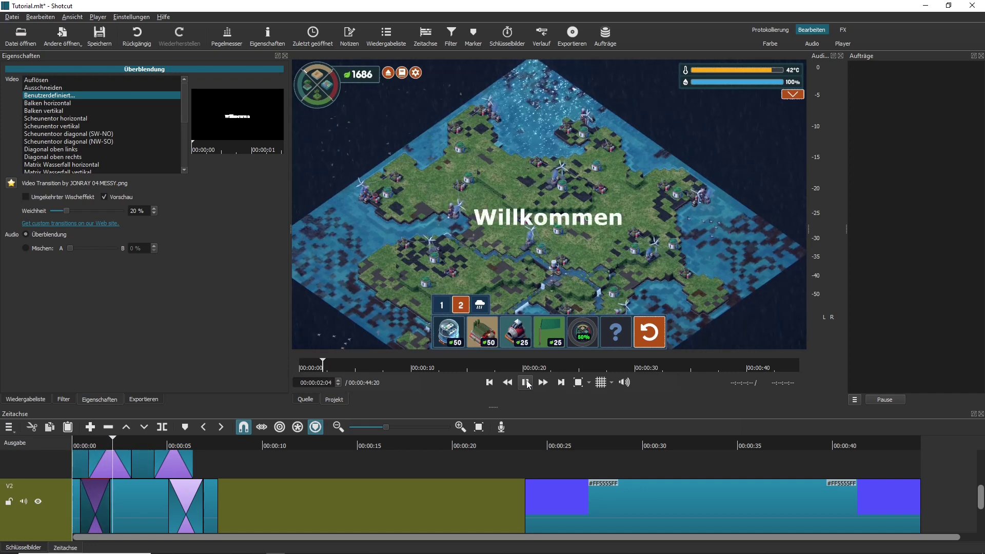
click(526, 382)
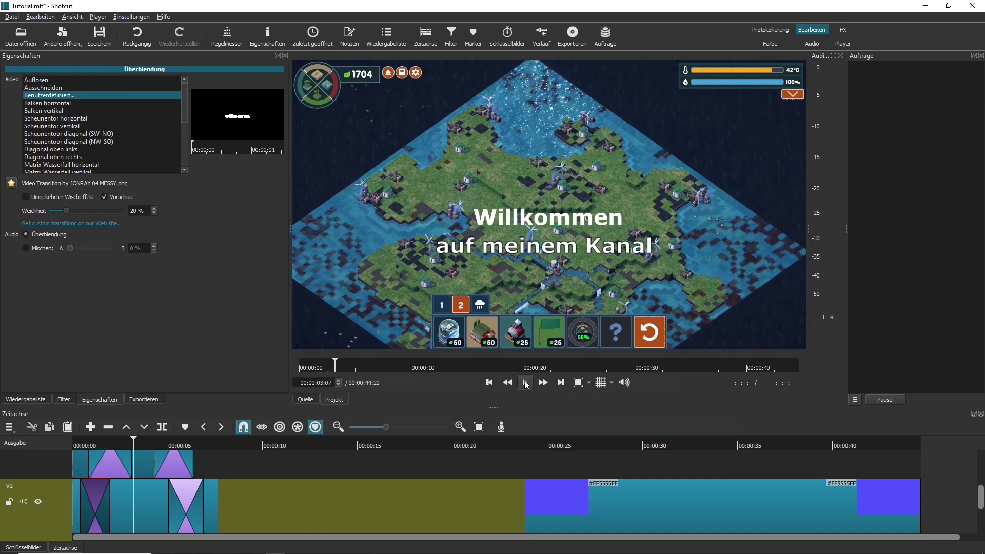
click(80, 444)
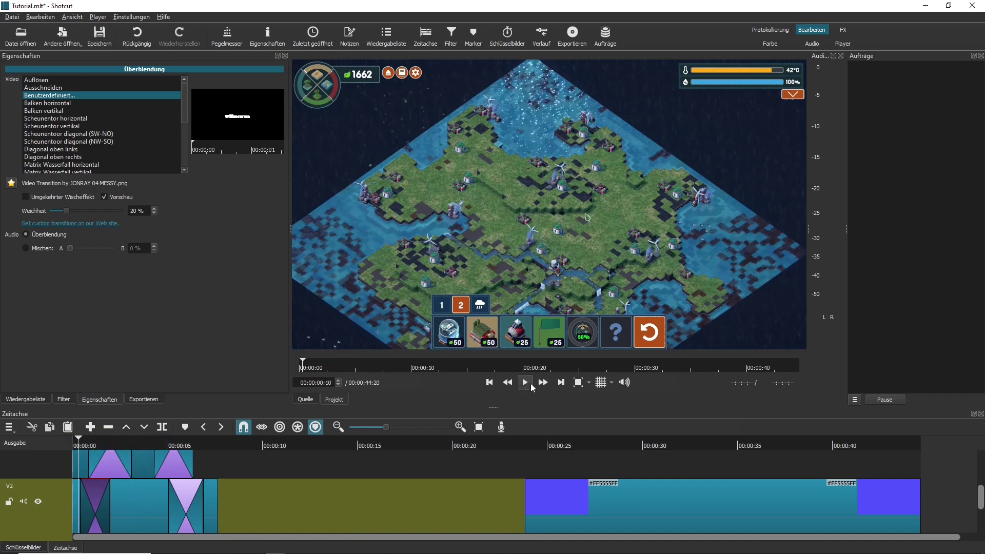
click(525, 383)
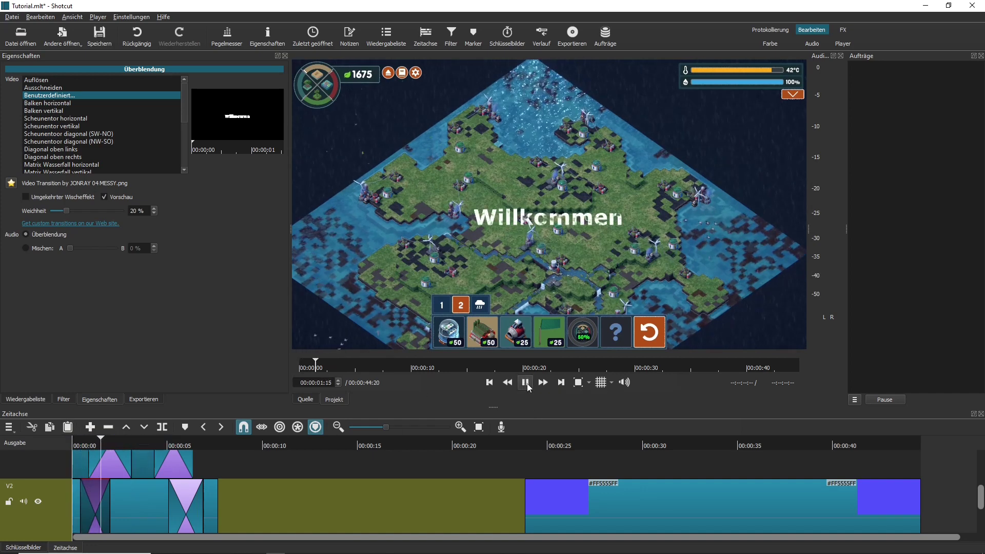
click(528, 383)
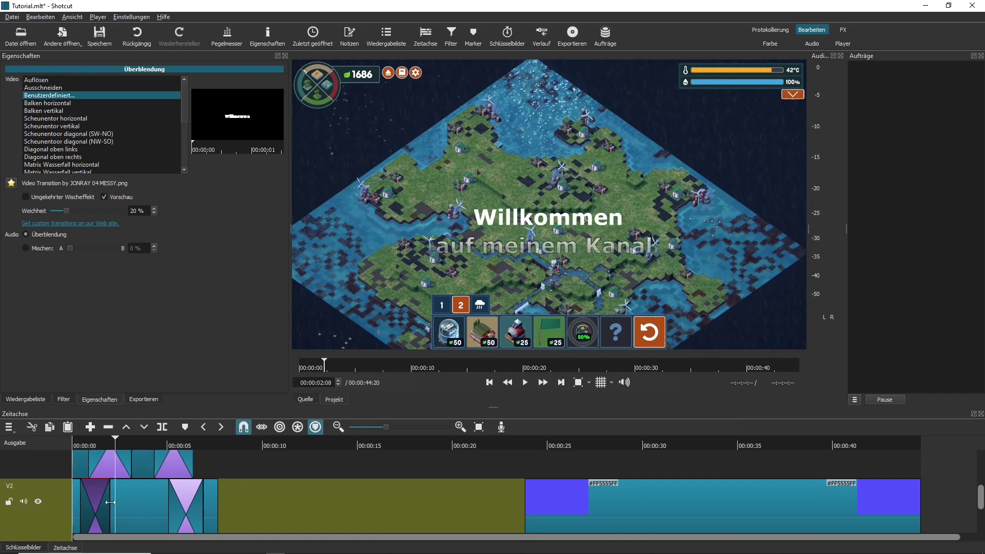
click(77, 444)
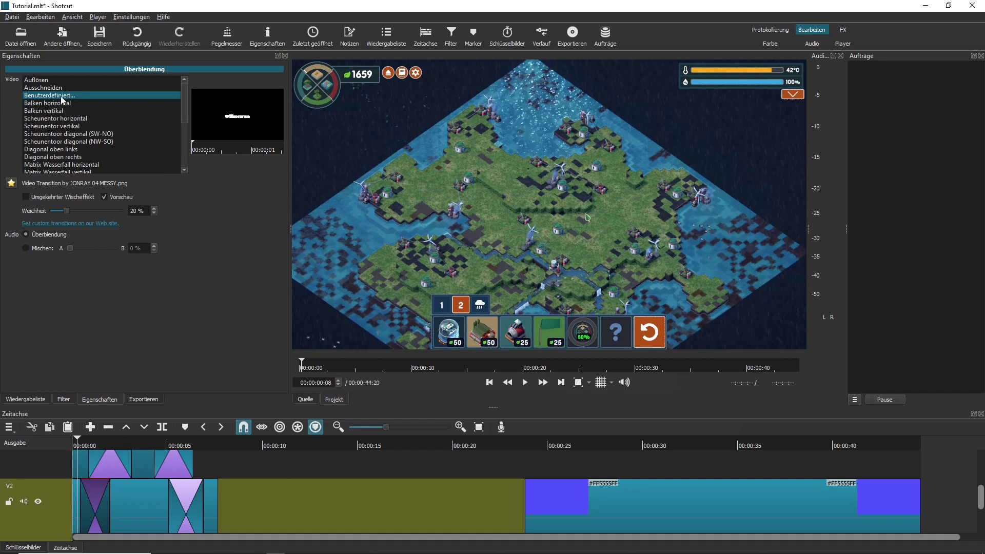
click(99, 444)
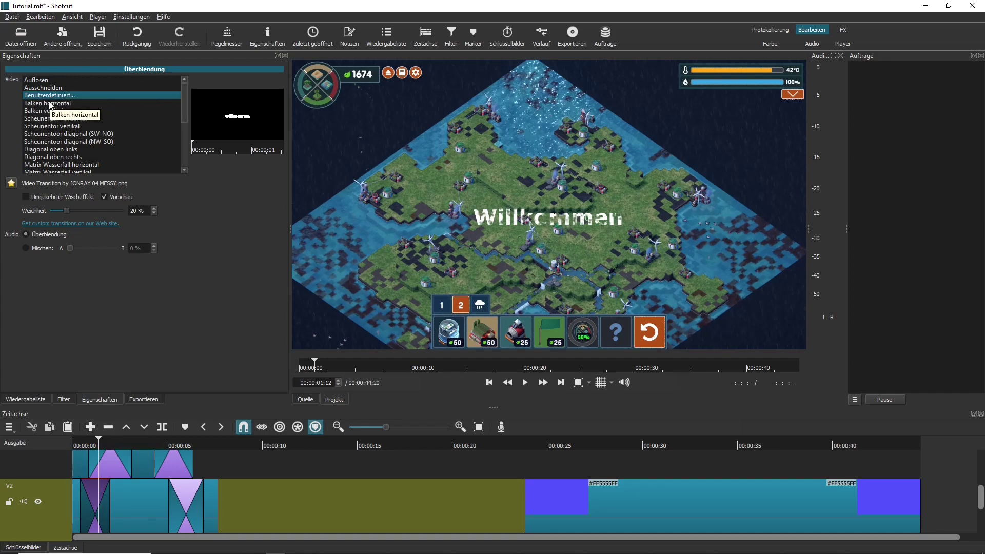
Step: Change the first V2 transition's custom luma file to "Video Transition by JONRAY 01 DIAGONAL STRIPES" and return the playhead to 00:00:00:04
click(50, 103)
click(49, 95)
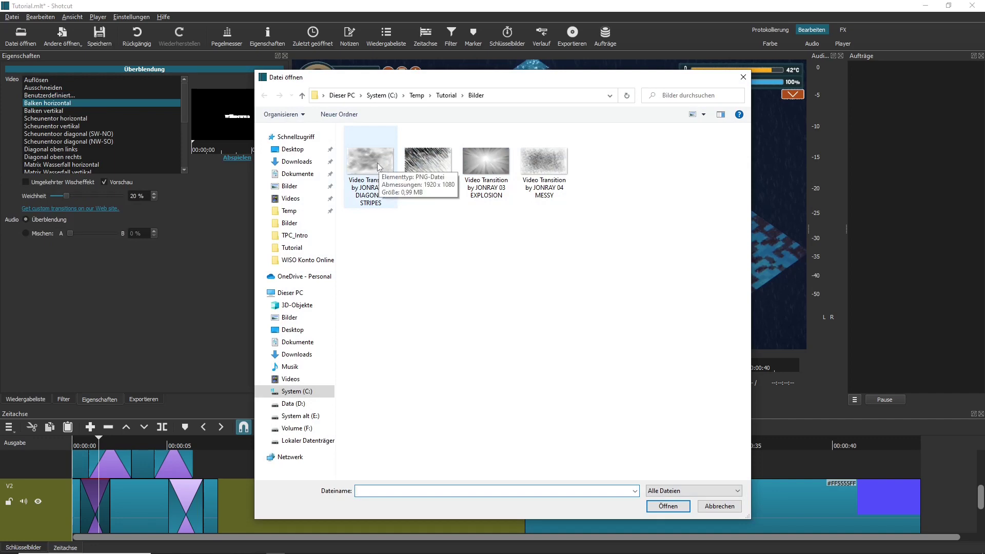
click(367, 199)
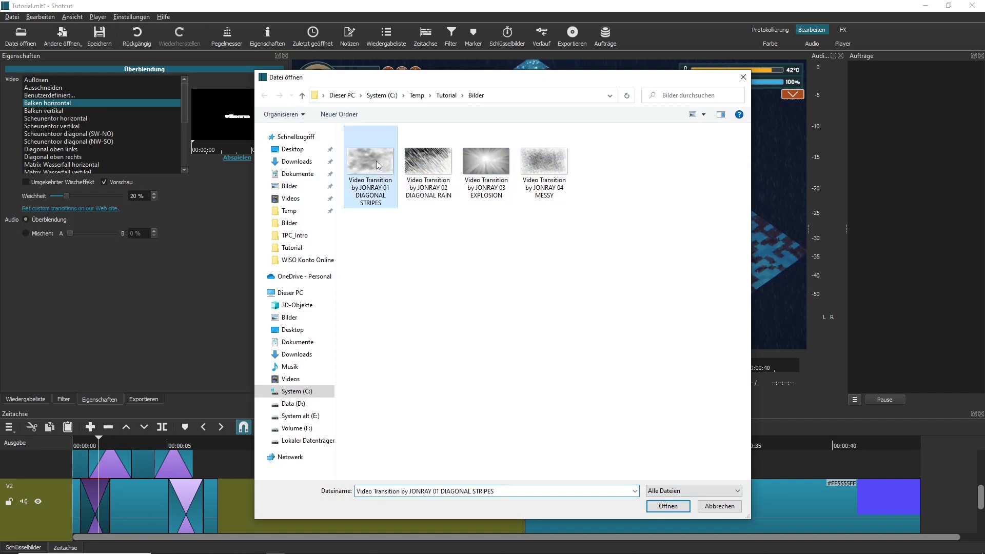
click(668, 505)
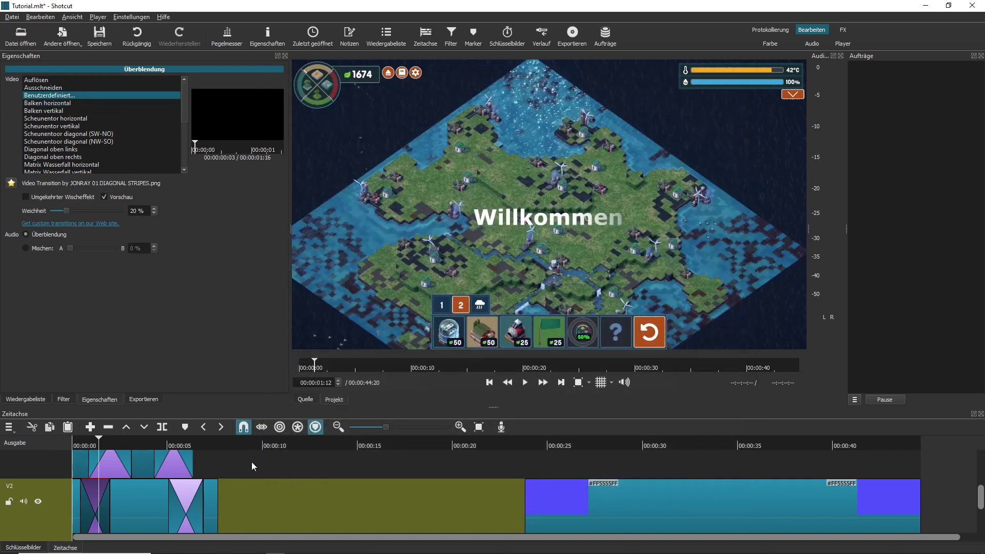
click(76, 442)
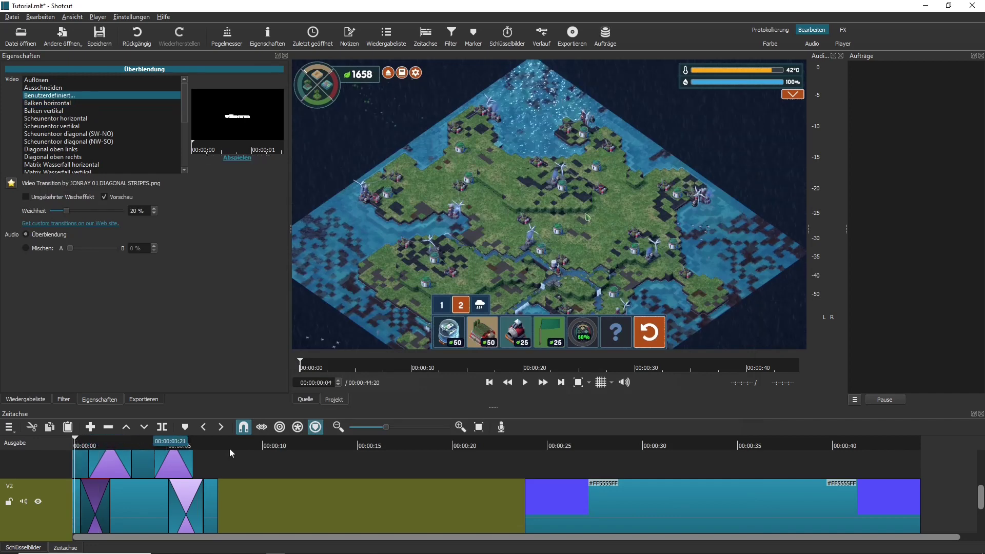